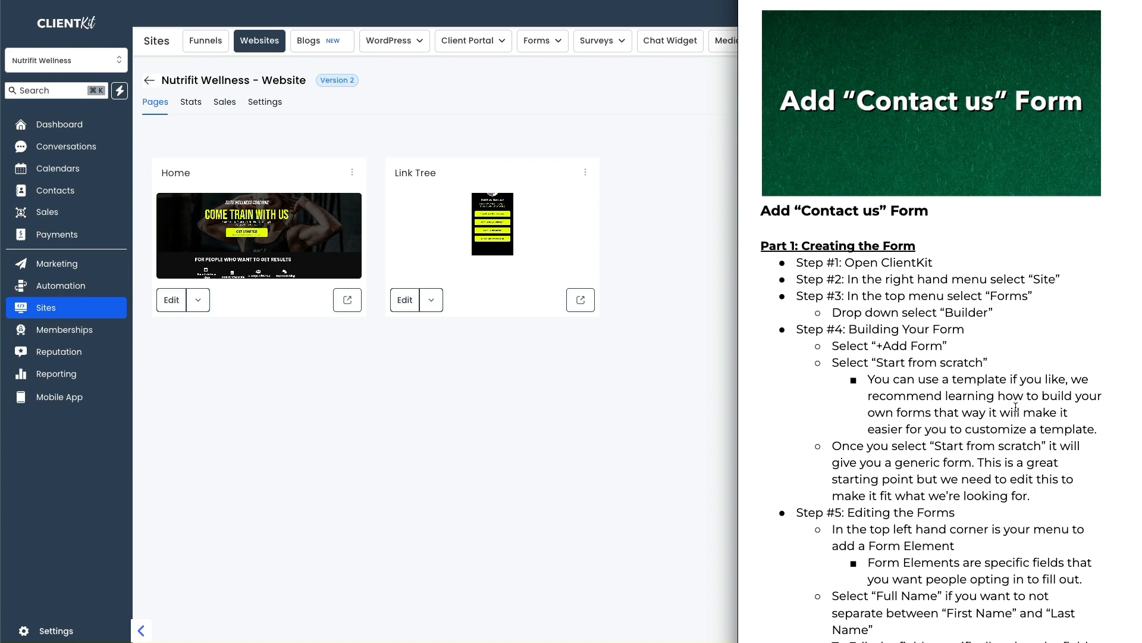
Open the website's Home page for editing in a new tab and examine the form under Request More Info.
left_click(553, 418)
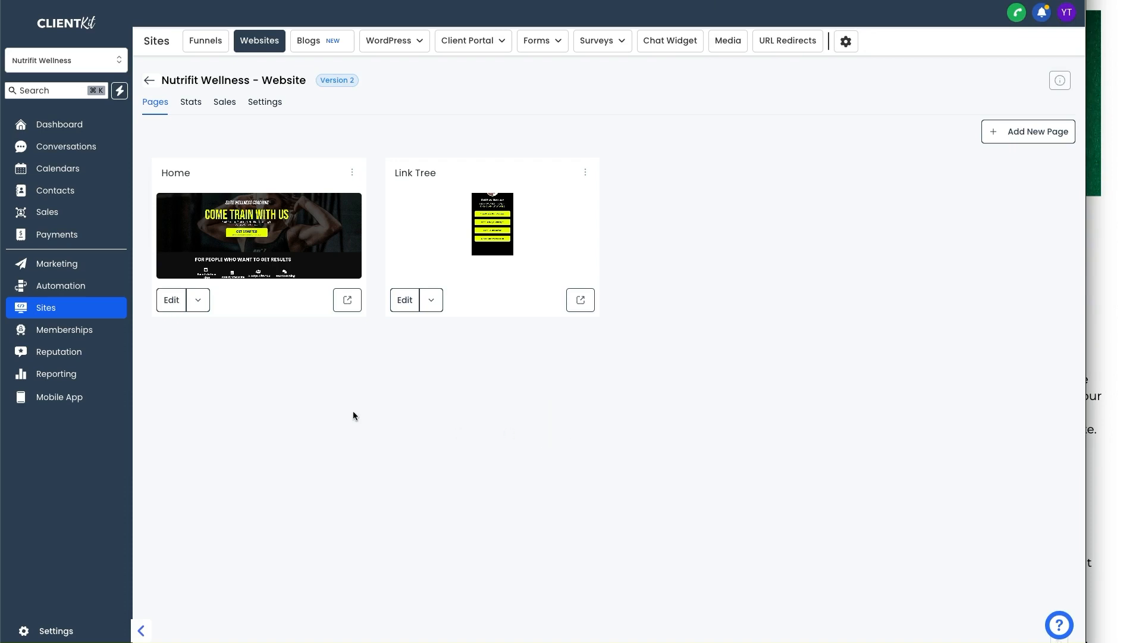
left_click(199, 300)
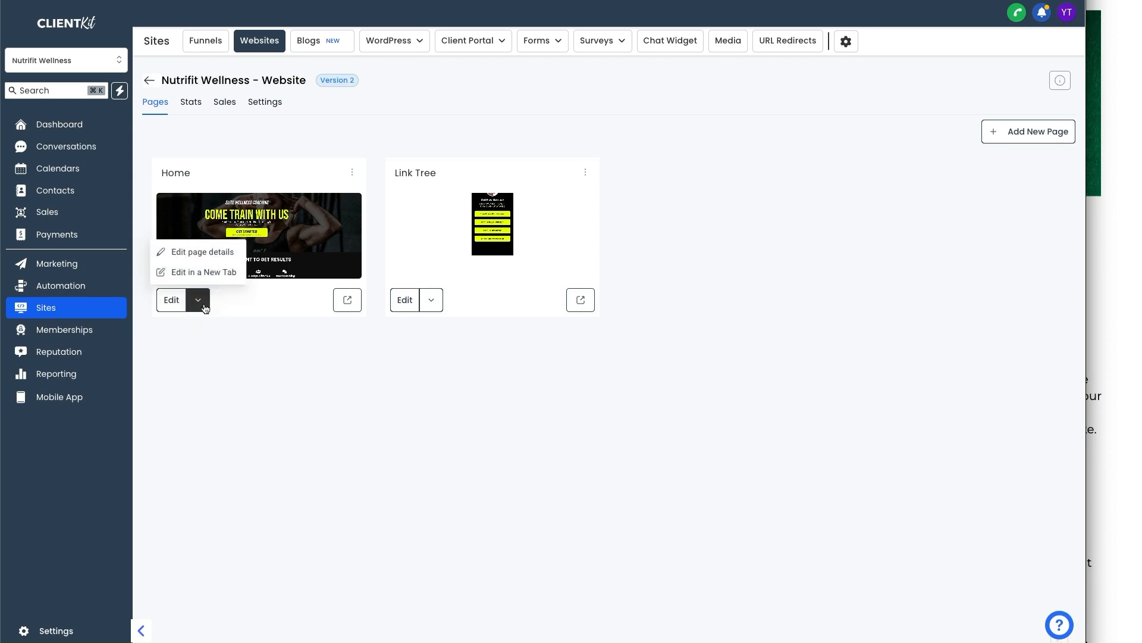
left_click(263, 374)
left_click(203, 302)
left_click(224, 273)
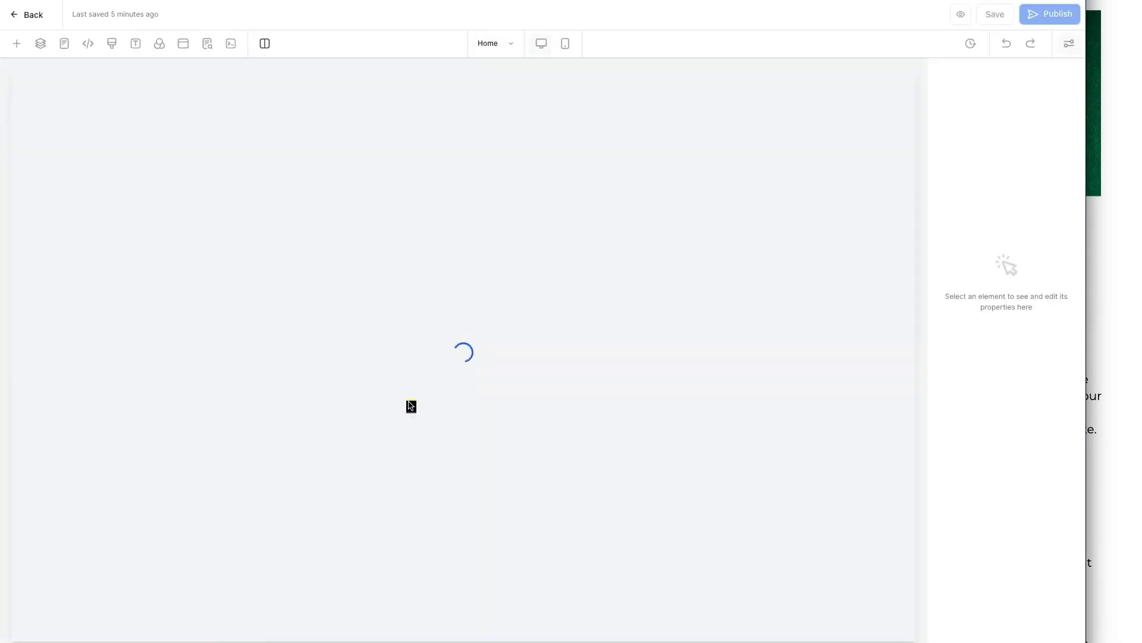
scroll(392, 397, "down", 20)
scroll(362, 396, "down", 20)
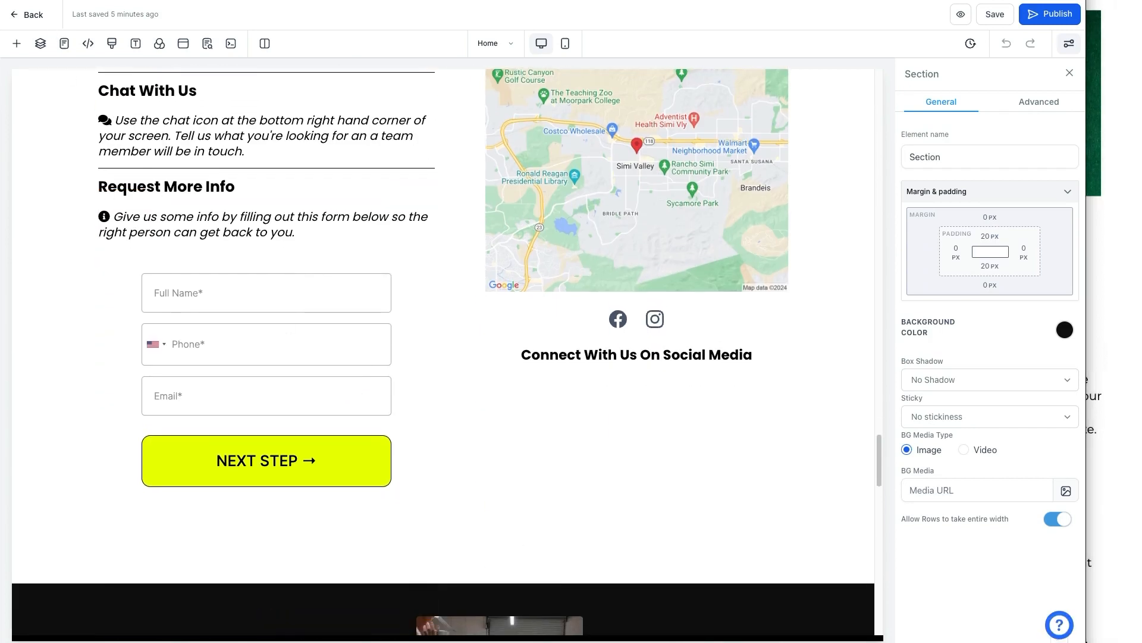
mouse_move(144, 176)
left_mouse_down()
mouse_move(481, 172)
mouse_move(440, 528)
mouse_move(38, 461)
mouse_move(62, 145)
mouse_move(89, 158)
left_mouse_up()
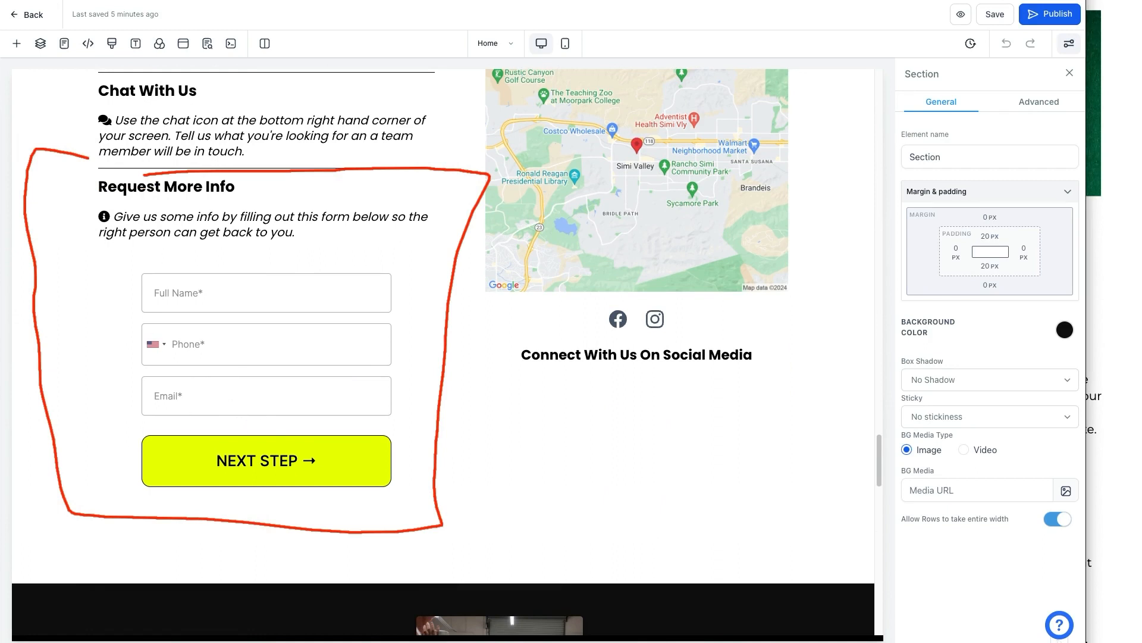
Compare the Home page's popup form with the form under Request More Info, and return to the website's page list.
left_click(184, 43)
scroll(465, 459, "down", 2)
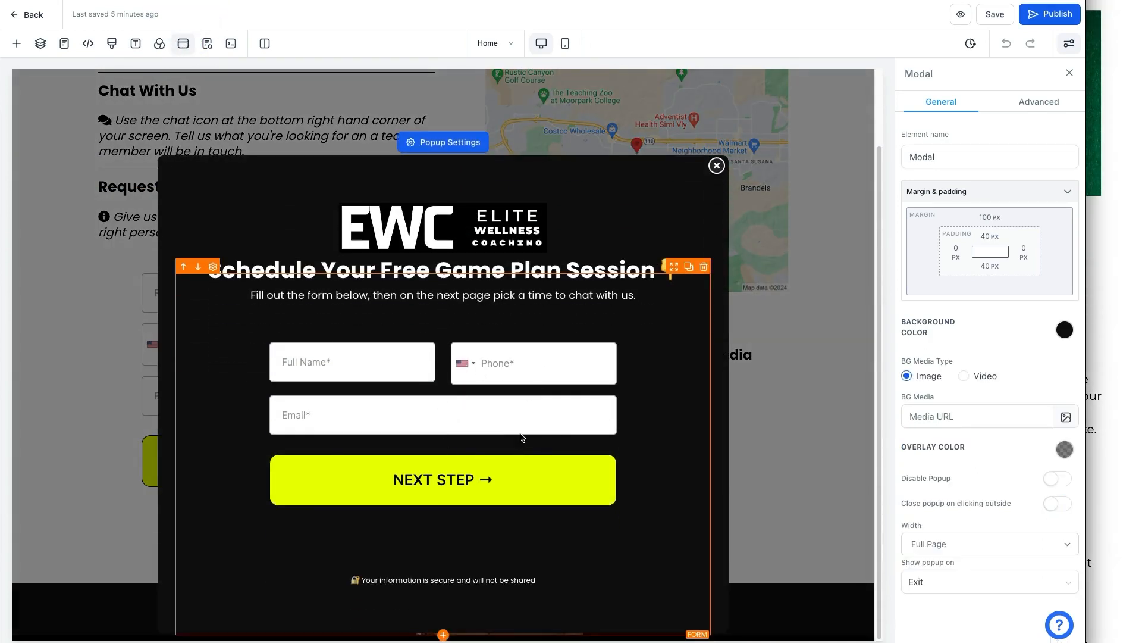
left_click(716, 172)
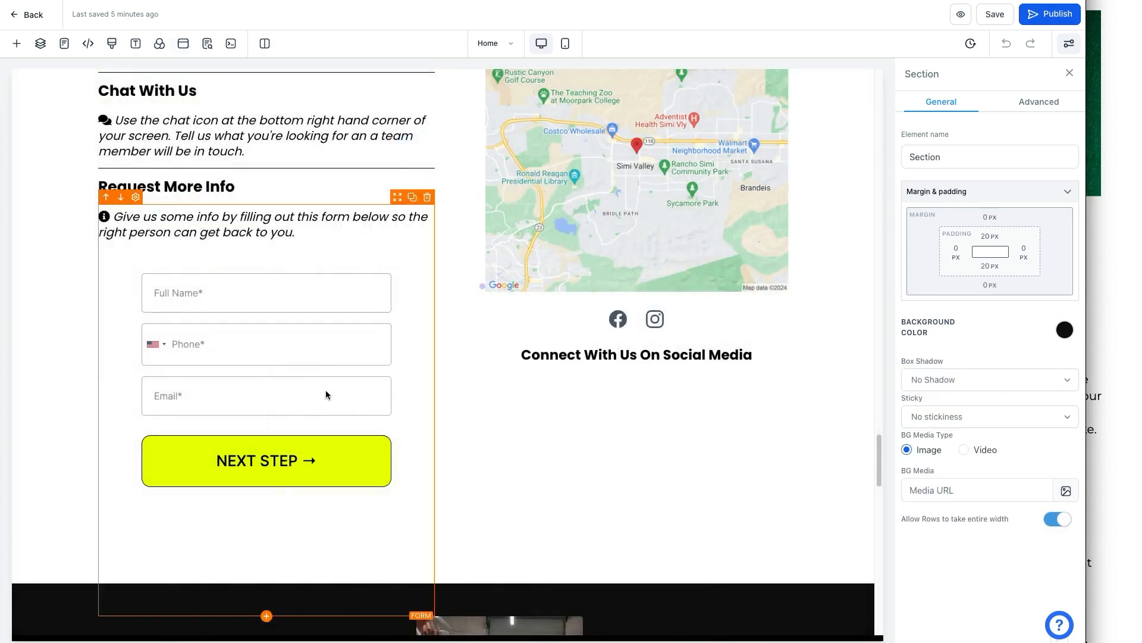
left_click(145, 210)
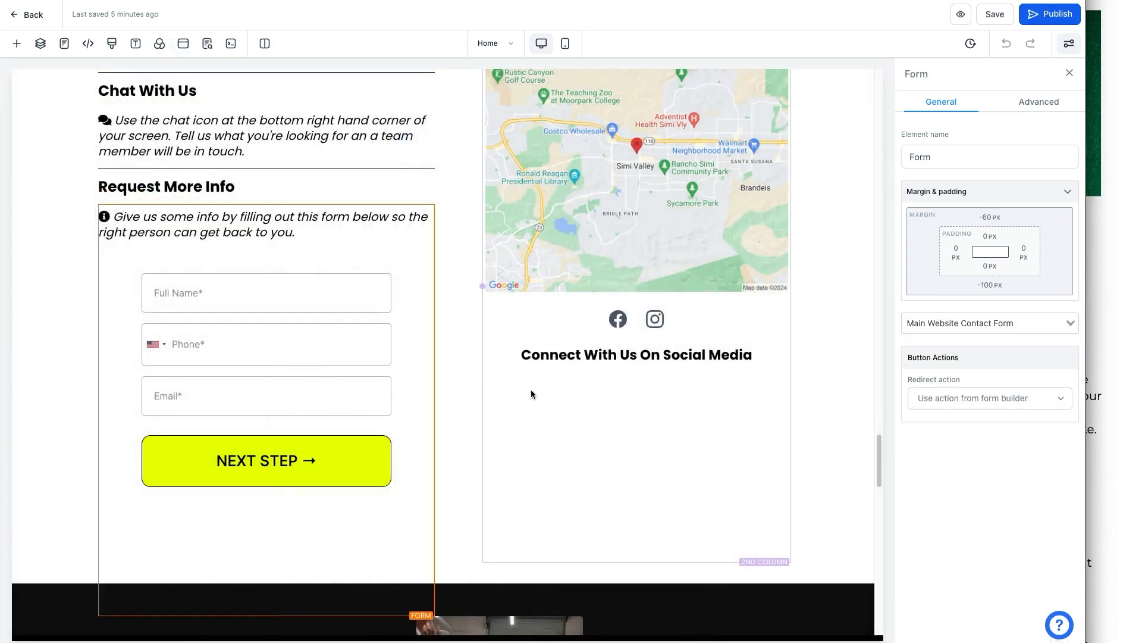
left_click(228, 295)
left_click(183, 42)
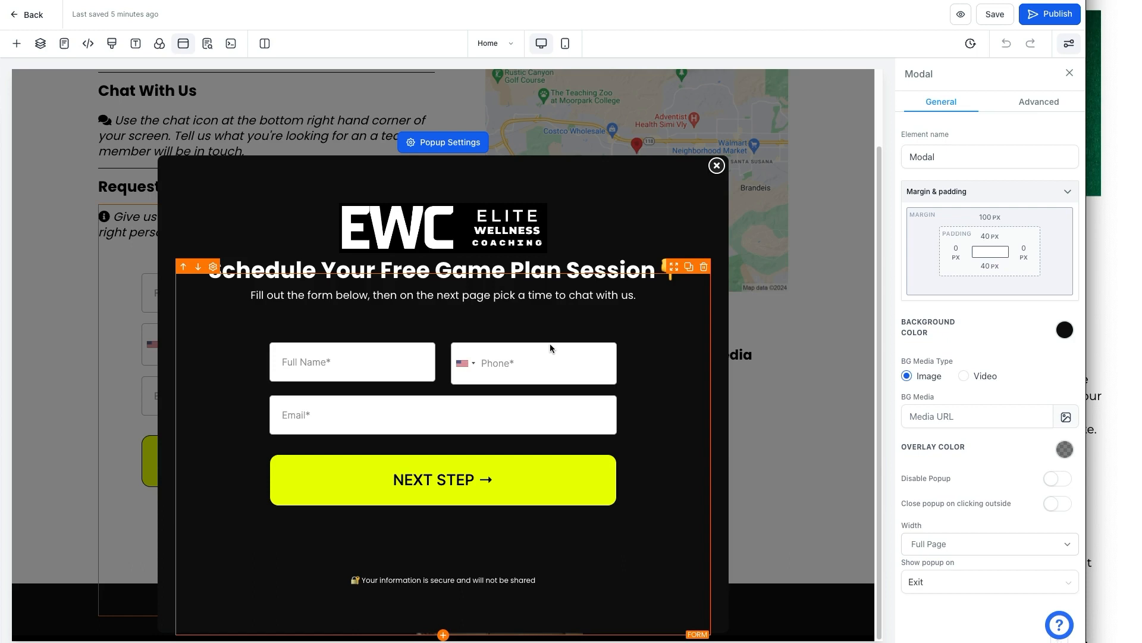
left_click(717, 166)
left_click(33, 16)
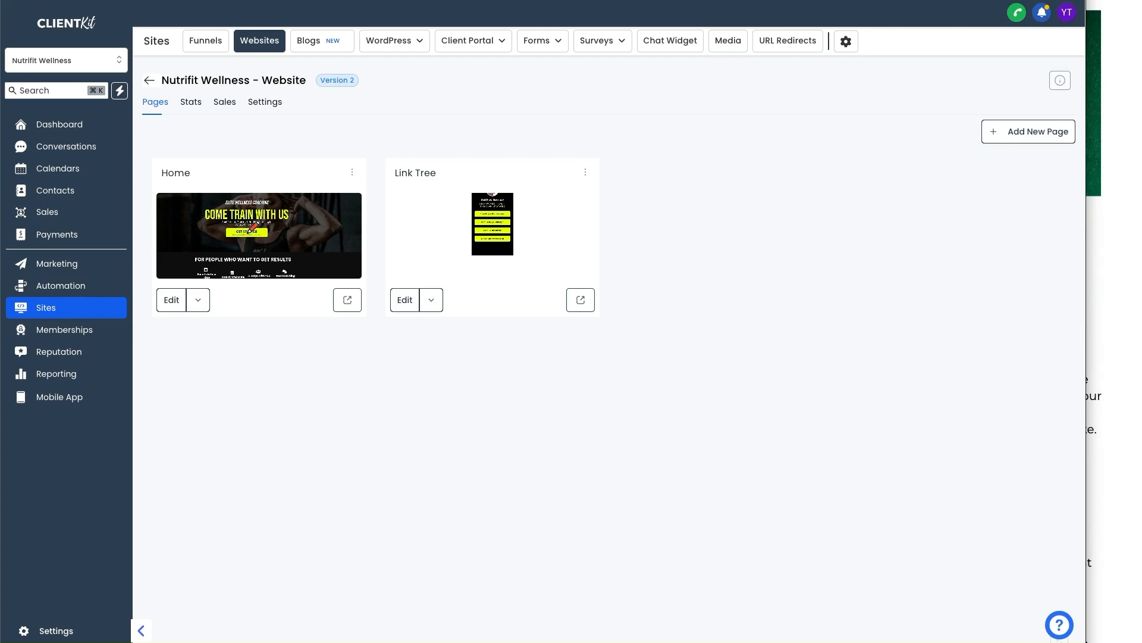
Open the form builder's list of forms in the Sites area.
left_click_drag(231, 323, 119, 312)
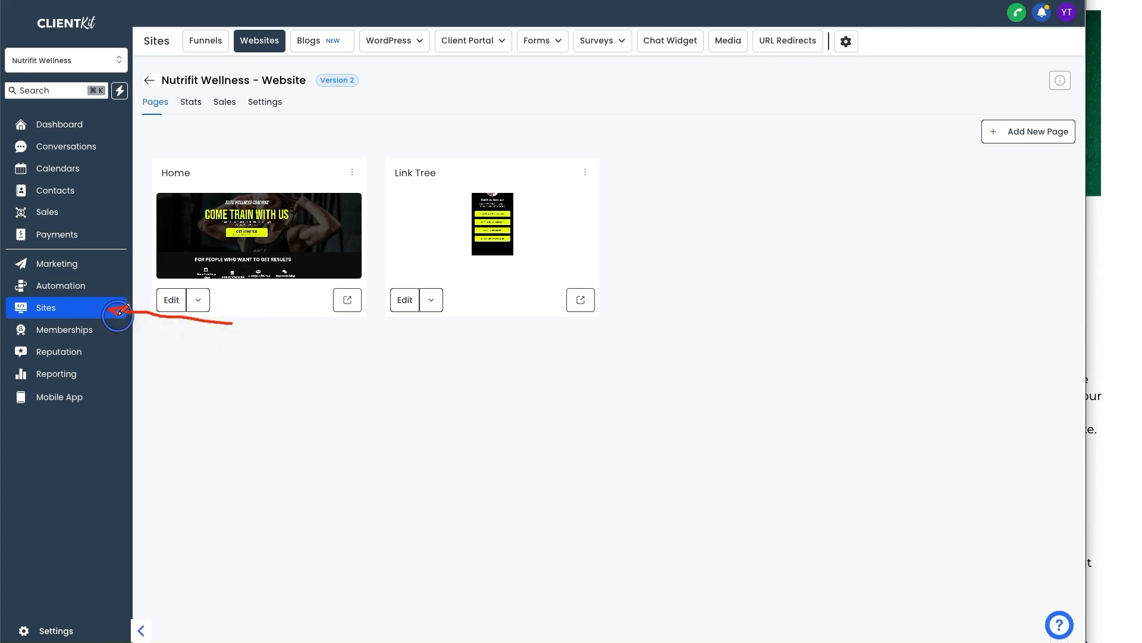
mouse_move(546, 61)
left_mouse_down()
mouse_move(568, 28)
mouse_move(519, 47)
mouse_move(553, 81)
mouse_move(543, 84)
left_mouse_up()
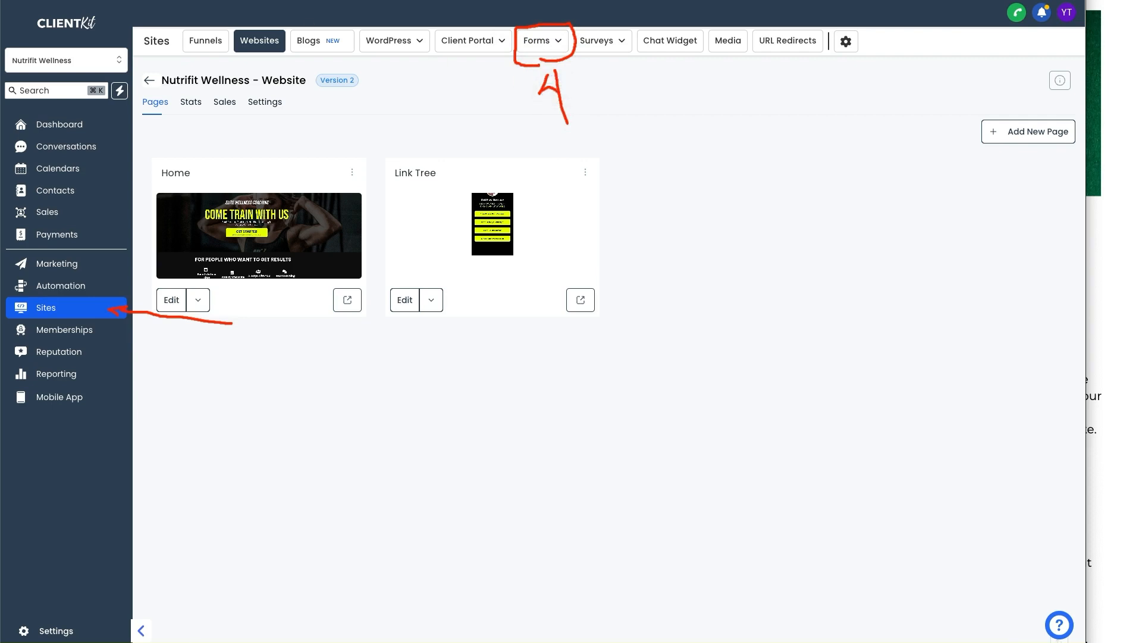
left_click(541, 47)
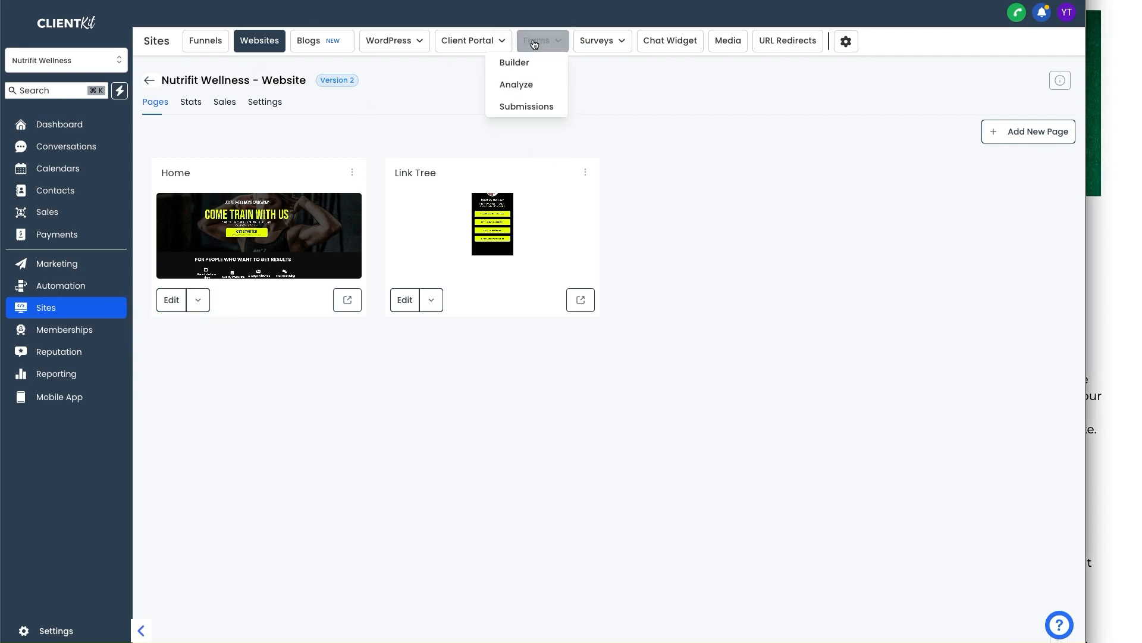
left_click(541, 70)
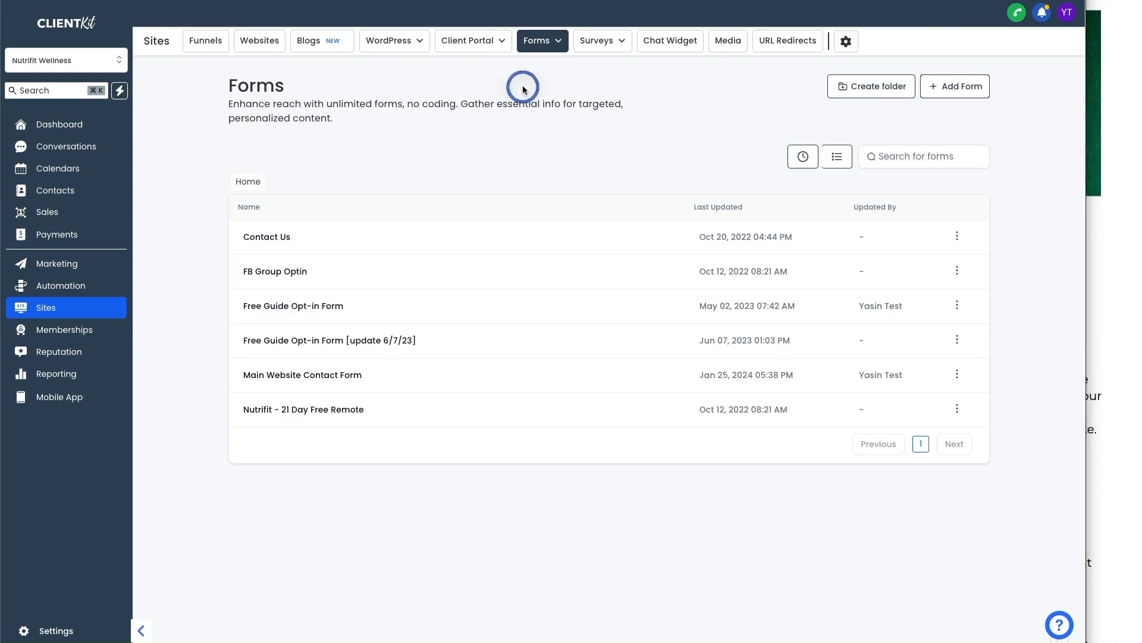
left_click(542, 39)
left_click(432, 89)
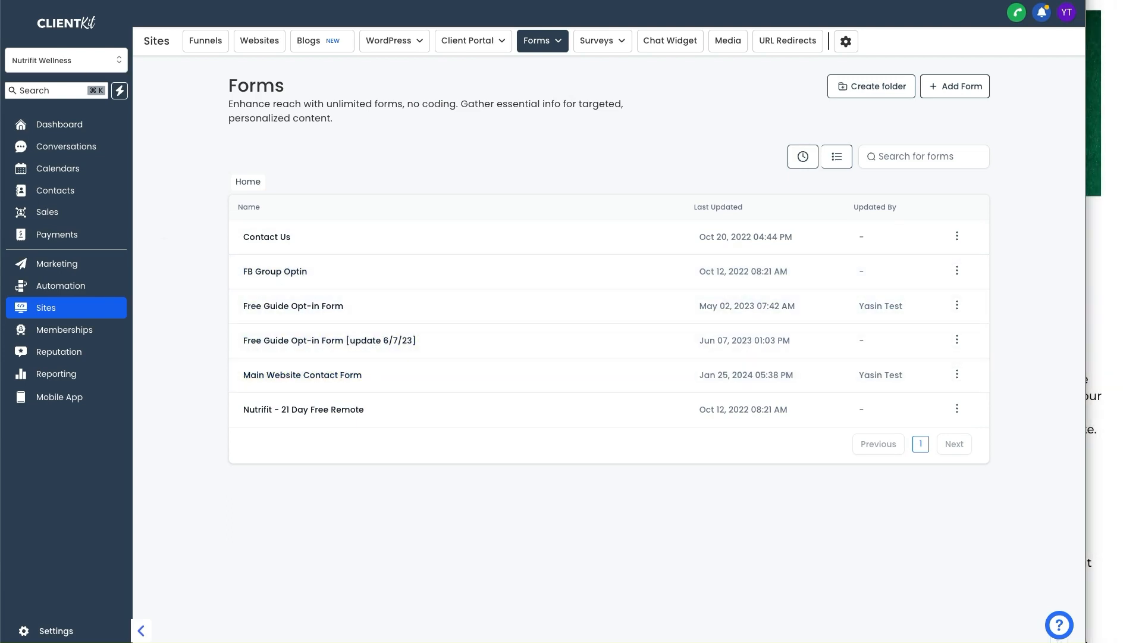
left_click_drag(238, 349, 424, 248)
left_click_drag(192, 221, 406, 375)
left_click_drag(224, 411, 429, 416)
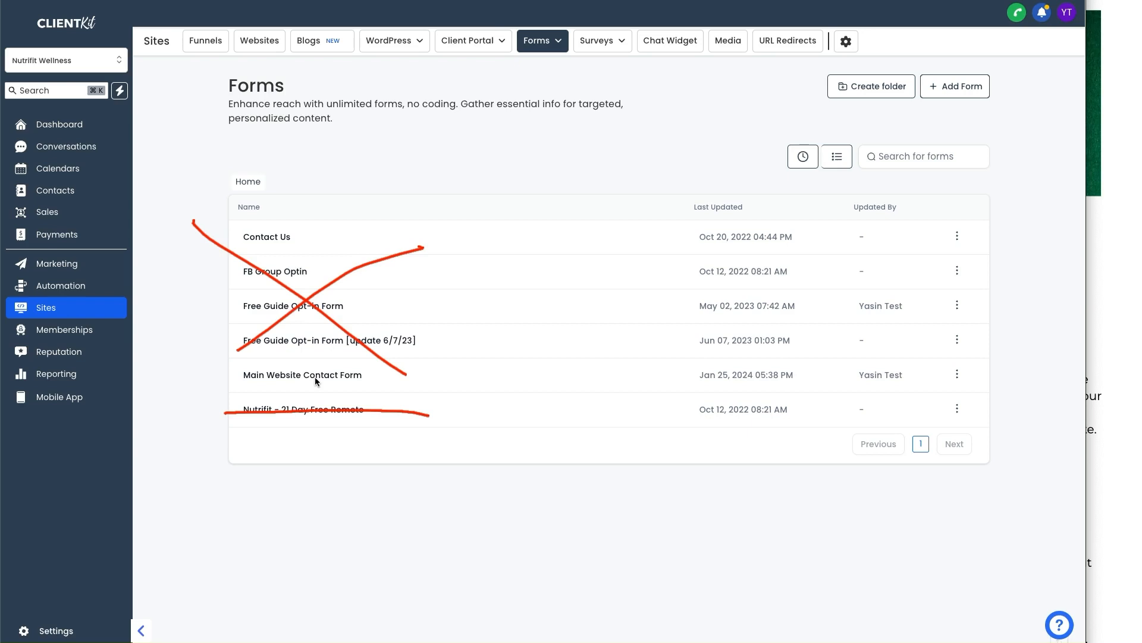
mouse_move(304, 361)
left_mouse_down()
mouse_move(316, 361)
mouse_move(316, 385)
mouse_move(234, 387)
mouse_move(308, 356)
left_mouse_up()
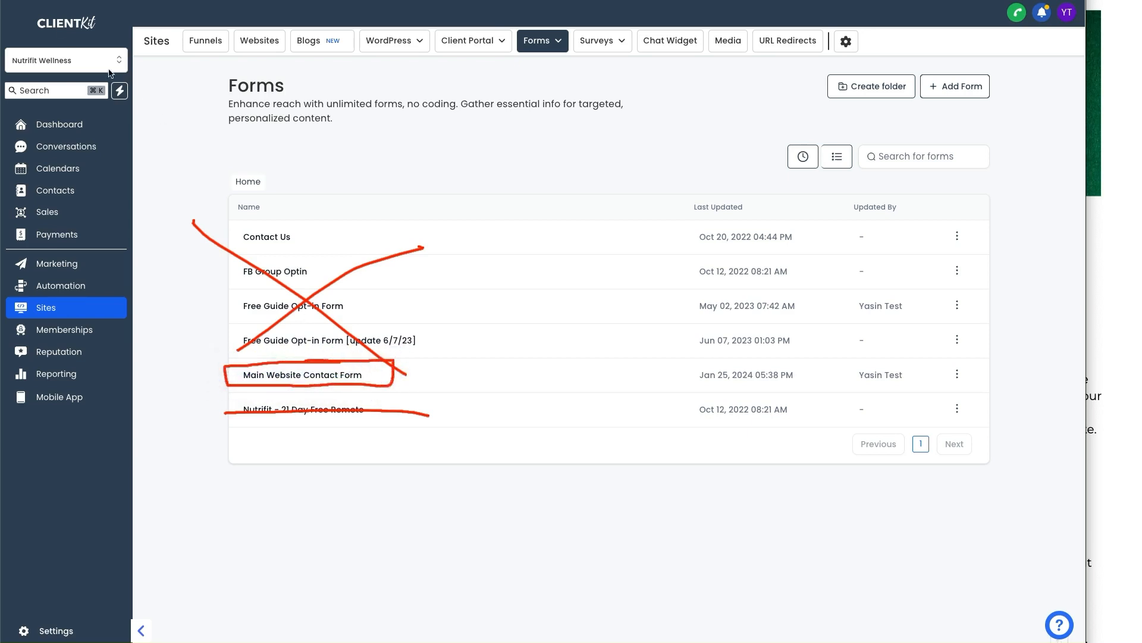
key("Escape")
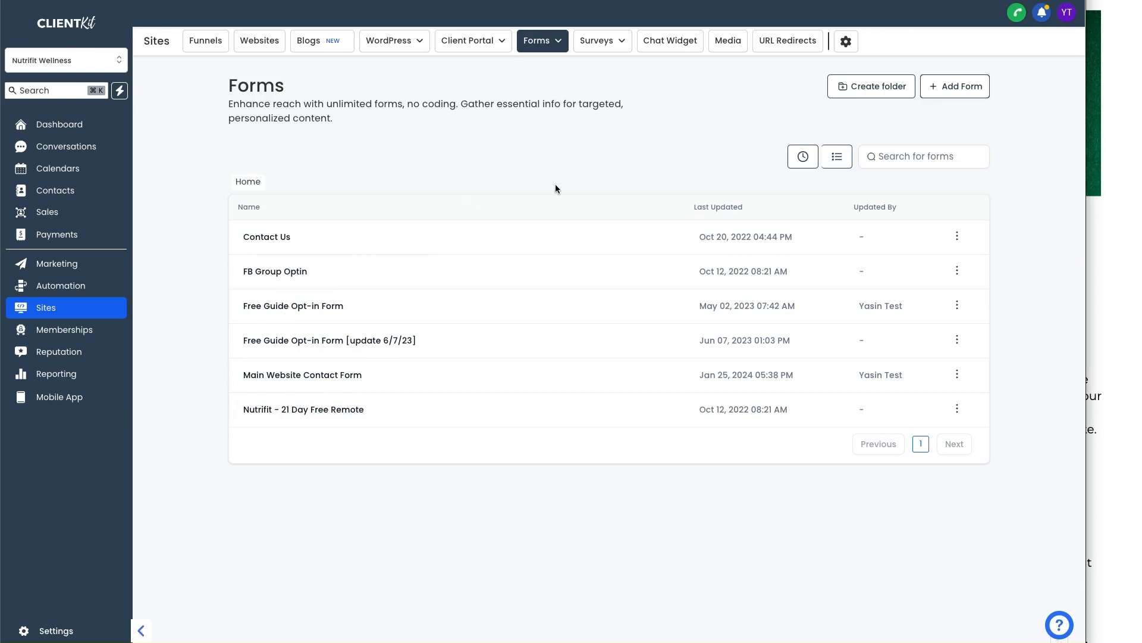
Open Main Website Contact Form for editing.
left_click(957, 374)
left_click(955, 399)
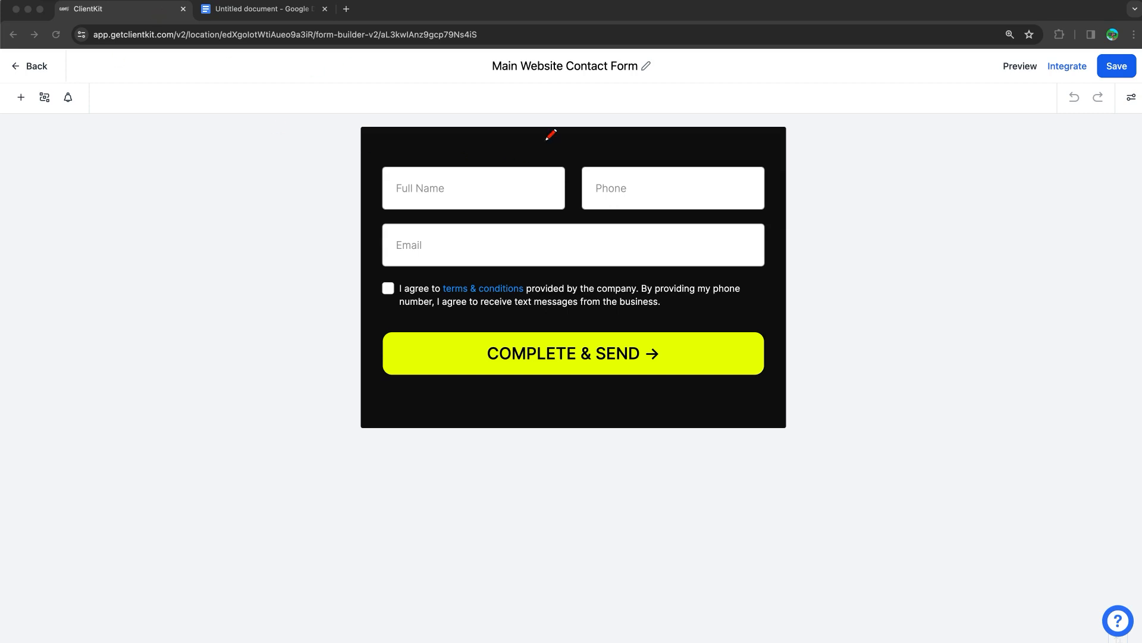
left_click_drag(506, 78, 619, 76)
mouse_move(591, 271)
left_mouse_down()
mouse_move(764, 270)
mouse_move(711, 314)
mouse_move(376, 302)
mouse_move(513, 274)
mouse_move(607, 277)
left_mouse_up()
mouse_move(316, 343)
left_mouse_down()
mouse_move(399, 309)
mouse_move(387, 331)
left_mouse_up()
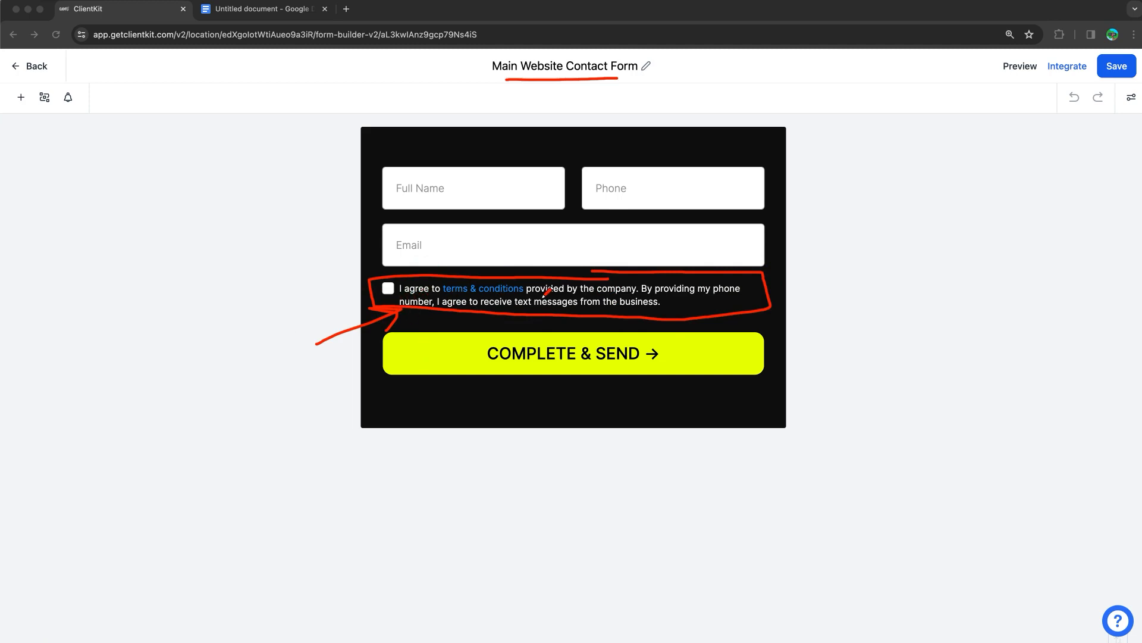
mouse_move(495, 258)
left_mouse_down()
mouse_move(496, 279)
mouse_move(533, 293)
left_mouse_up()
left_click_drag(890, 242, 750, 305)
left_click_drag(768, 285, 792, 301)
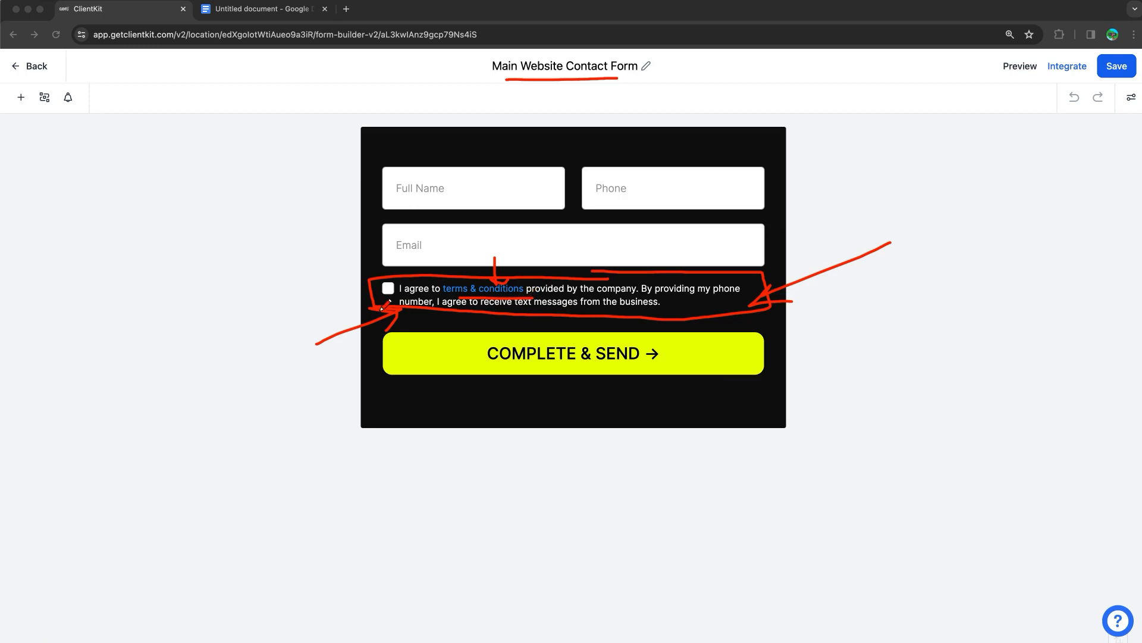
mouse_move(324, 304)
left_mouse_down()
mouse_move(370, 293)
mouse_move(359, 302)
left_mouse_up()
left_click_drag(799, 257, 744, 285)
mouse_move(485, 126)
left_mouse_down()
mouse_move(498, 90)
mouse_move(510, 97)
left_mouse_up()
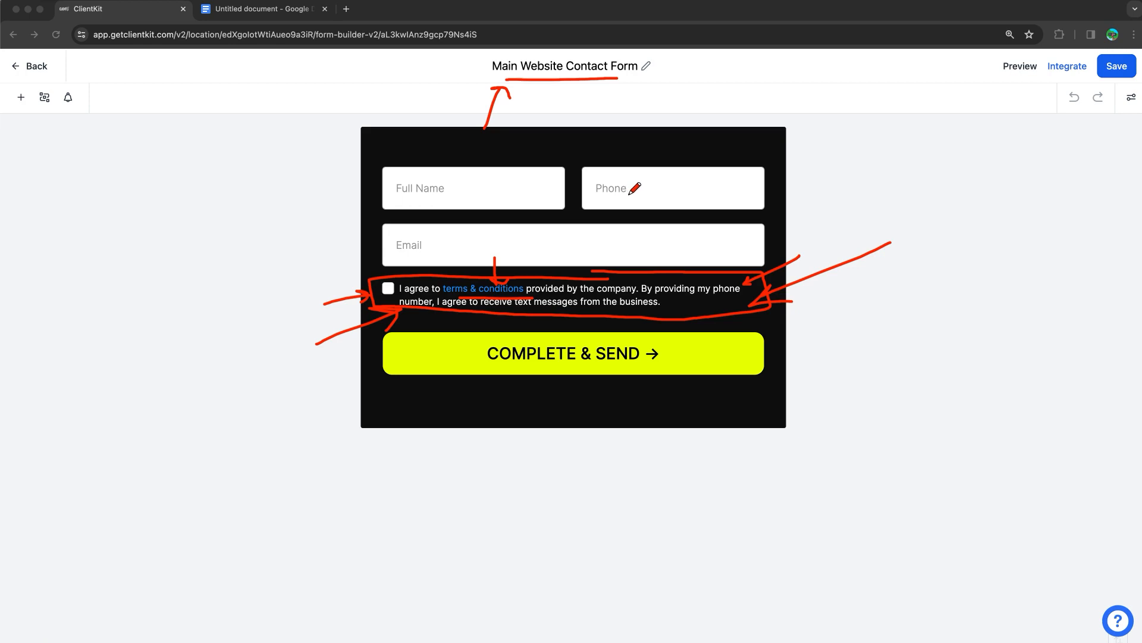
left_click(486, 78)
left_click_drag(485, 78, 582, 77)
mouse_move(697, 131)
left_mouse_down()
mouse_move(755, 558)
mouse_move(595, 43)
left_mouse_up()
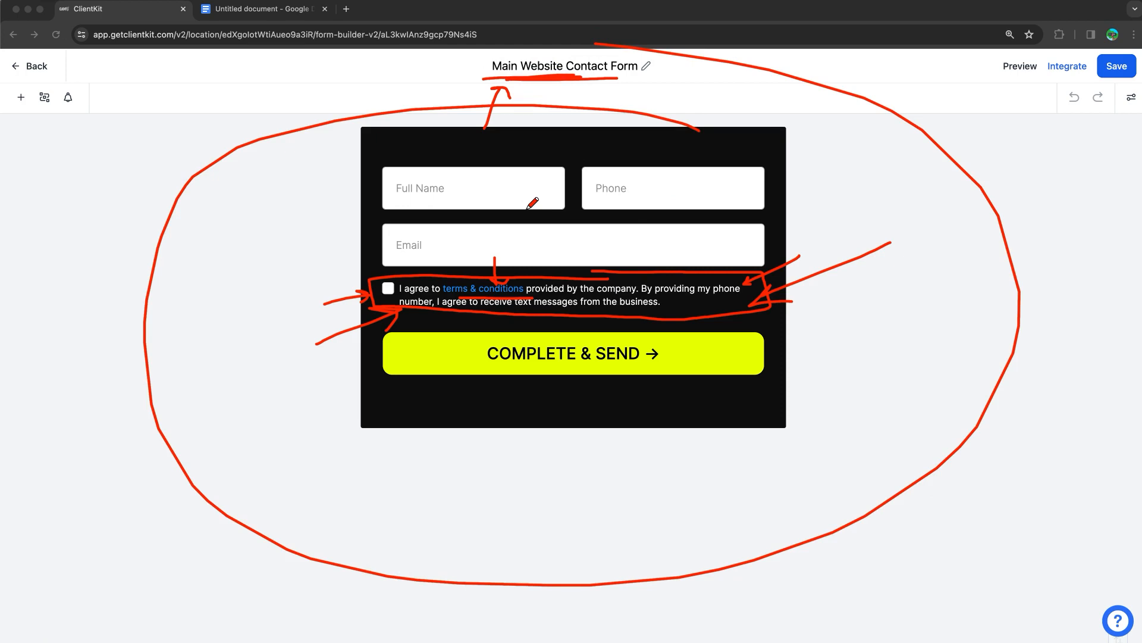
left_click_drag(648, 205, 643, 245)
key("Escape")
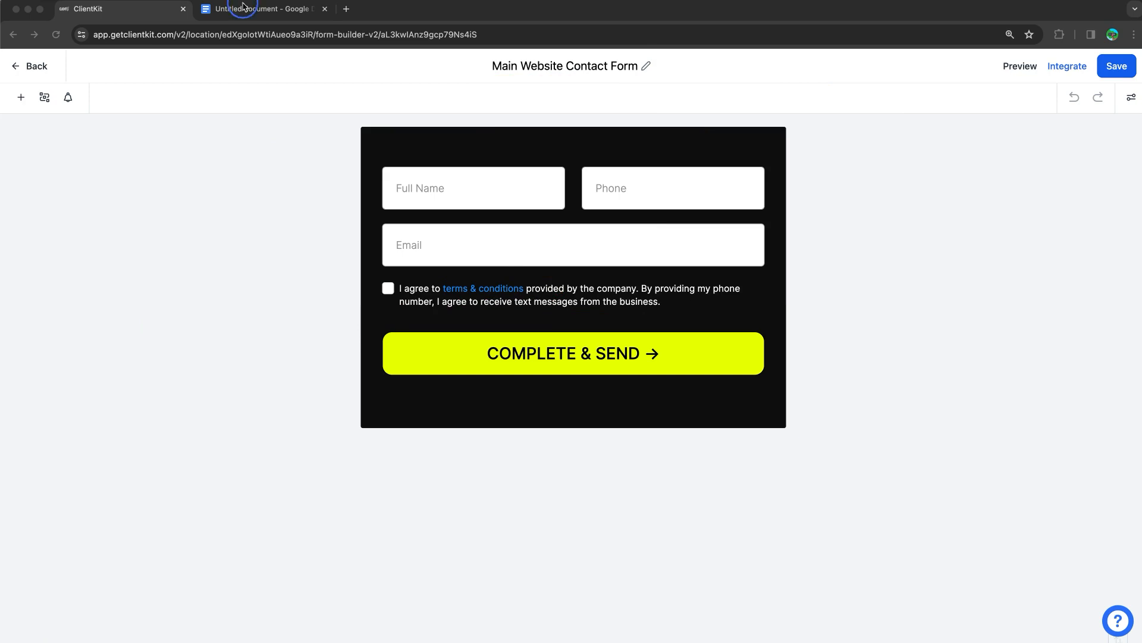
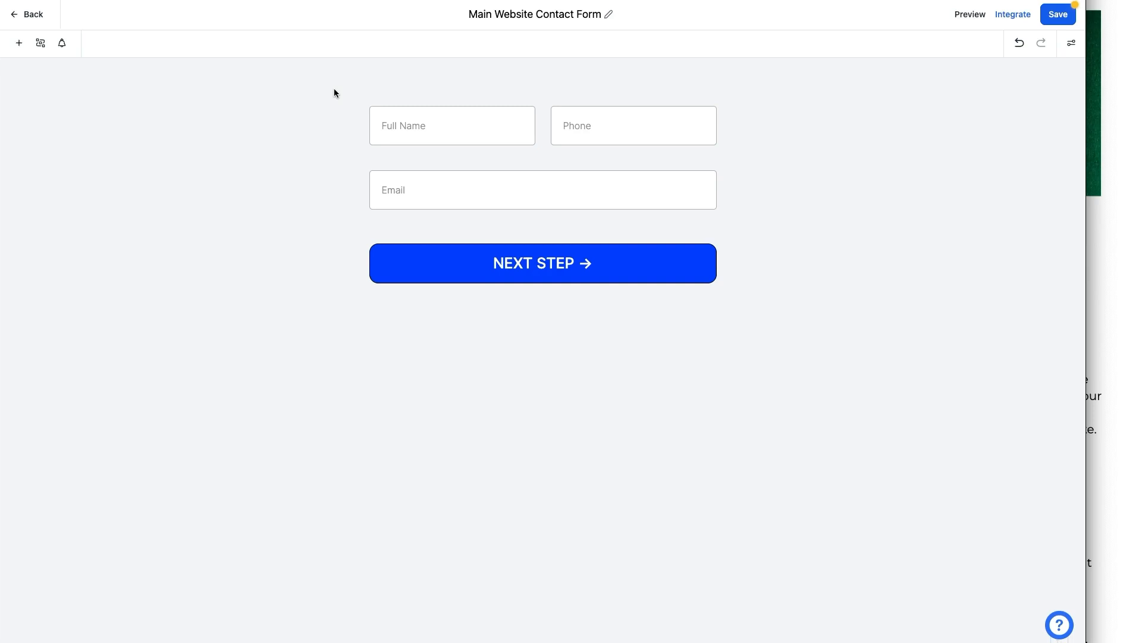
Add an Address field beside Email, and City and State fields side by side in a row above the NEXT STEP button.
left_click(19, 44)
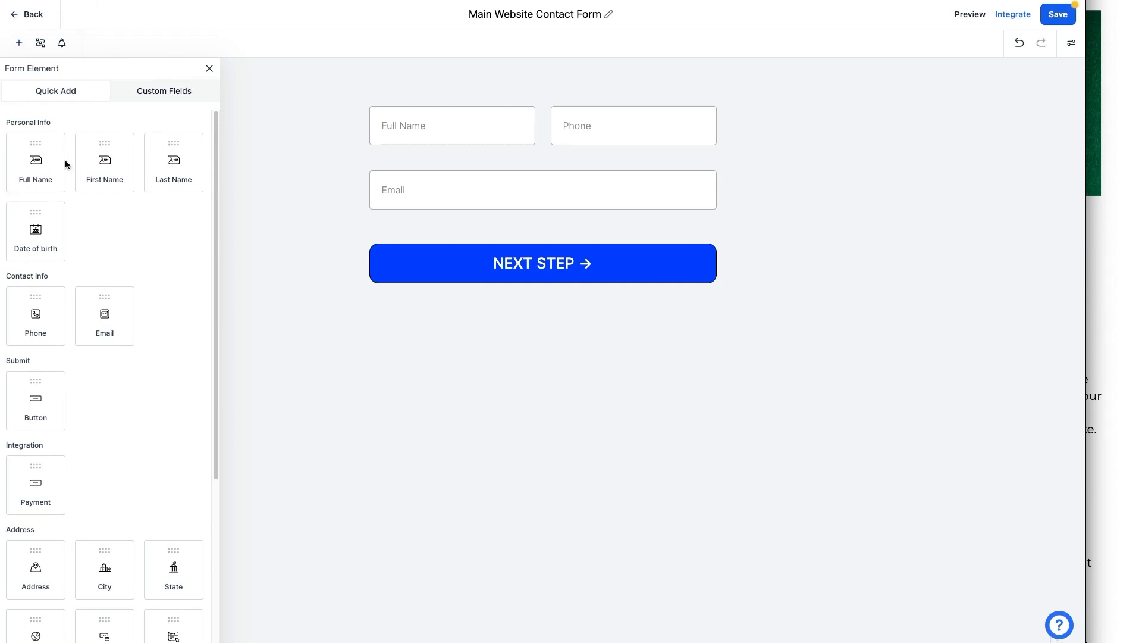
scroll(39, 390, "down", 1)
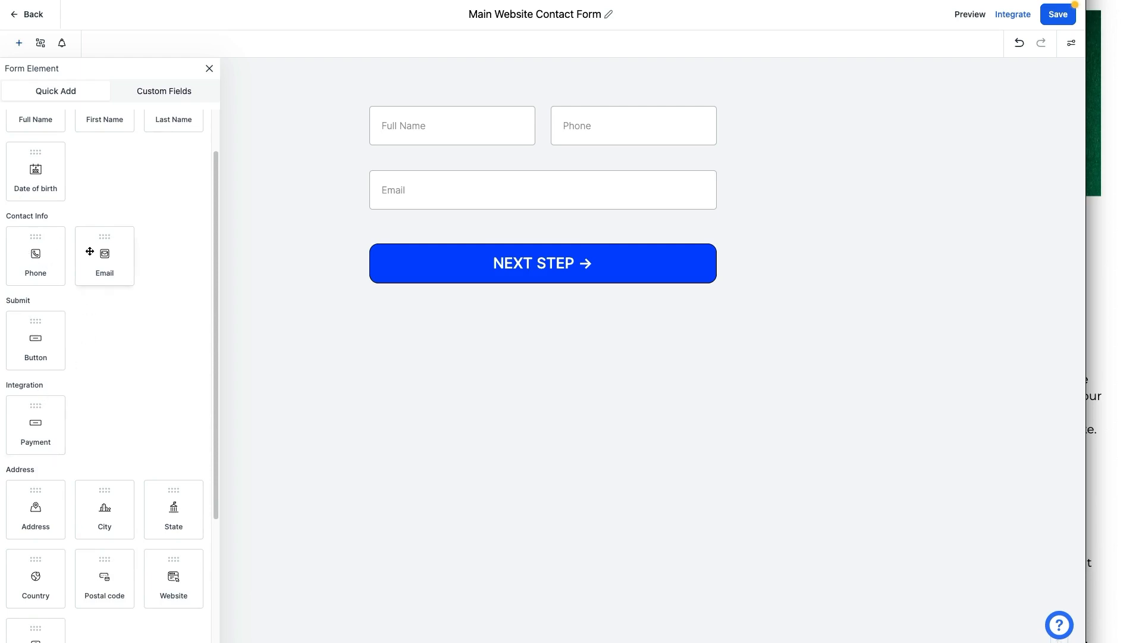
scroll(109, 273, "down", 3)
left_click_drag(36, 303, 458, 238)
left_click(606, 188)
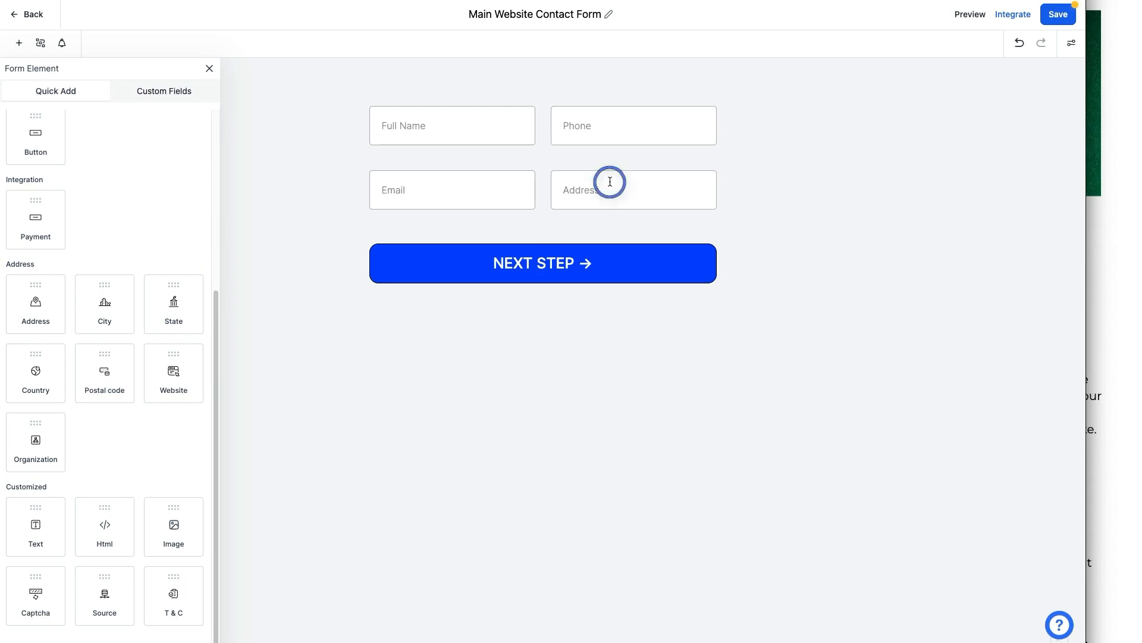
left_click_drag(95, 326, 523, 260)
left_click_drag(176, 307, 428, 370)
left_click(673, 208)
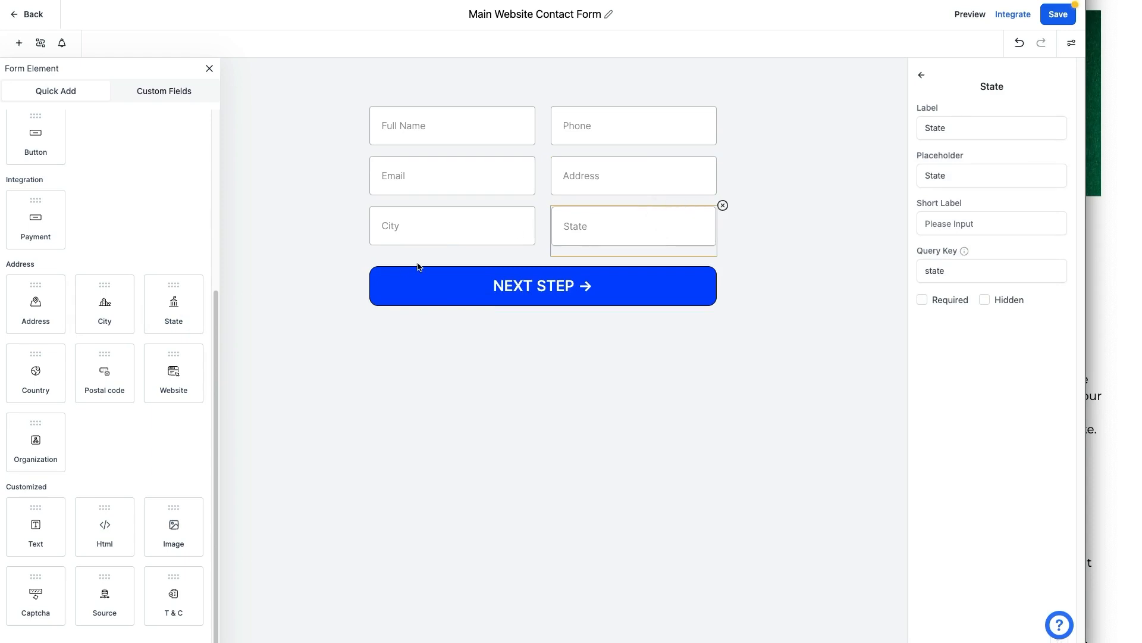
left_click(208, 69)
Examine the form's Email Notification and Auto Responder options and their descriptions, leaving both turned off.
left_click(61, 44)
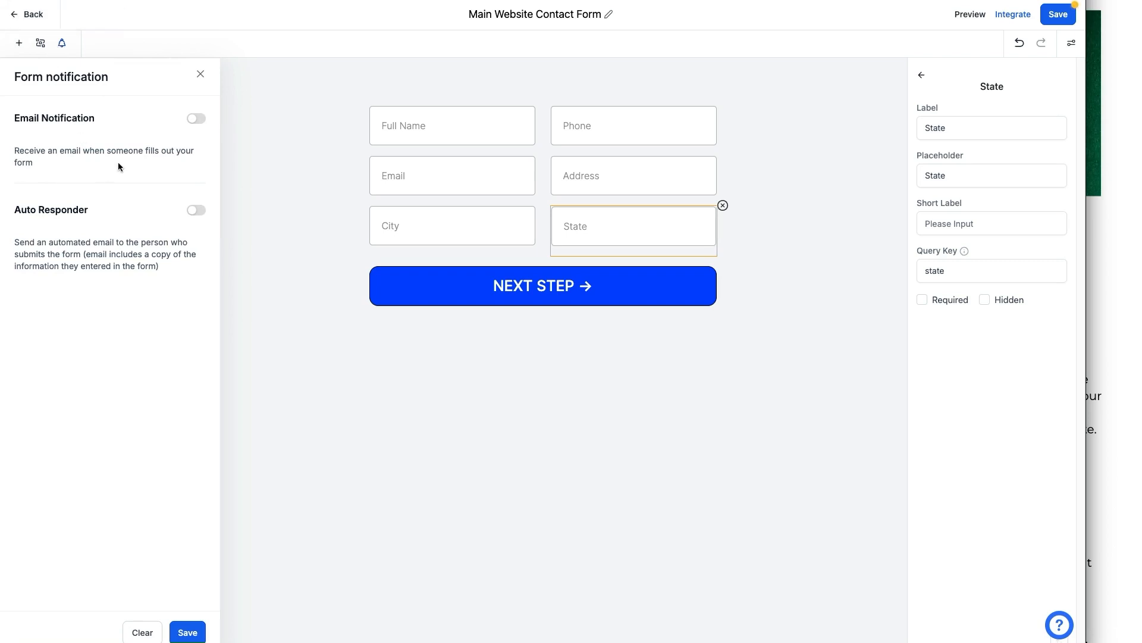
left_click(195, 118)
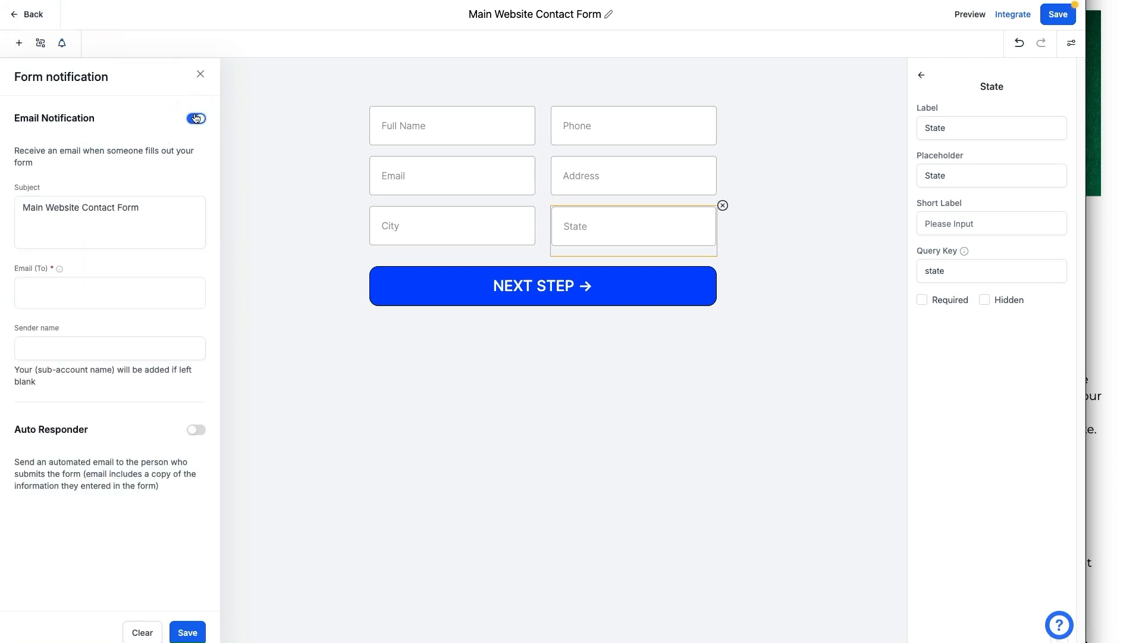
left_click(196, 118)
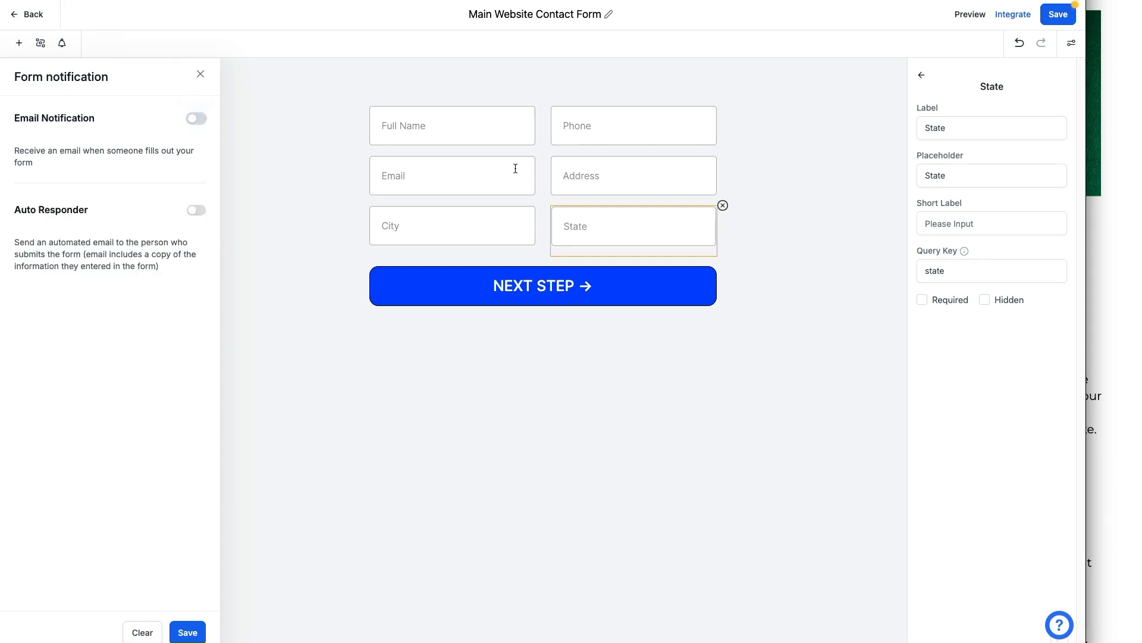
mouse_move(93, 245)
left_mouse_down()
mouse_move(159, 245)
mouse_move(102, 262)
left_mouse_up()
left_click(37, 239)
triple_click(37, 240)
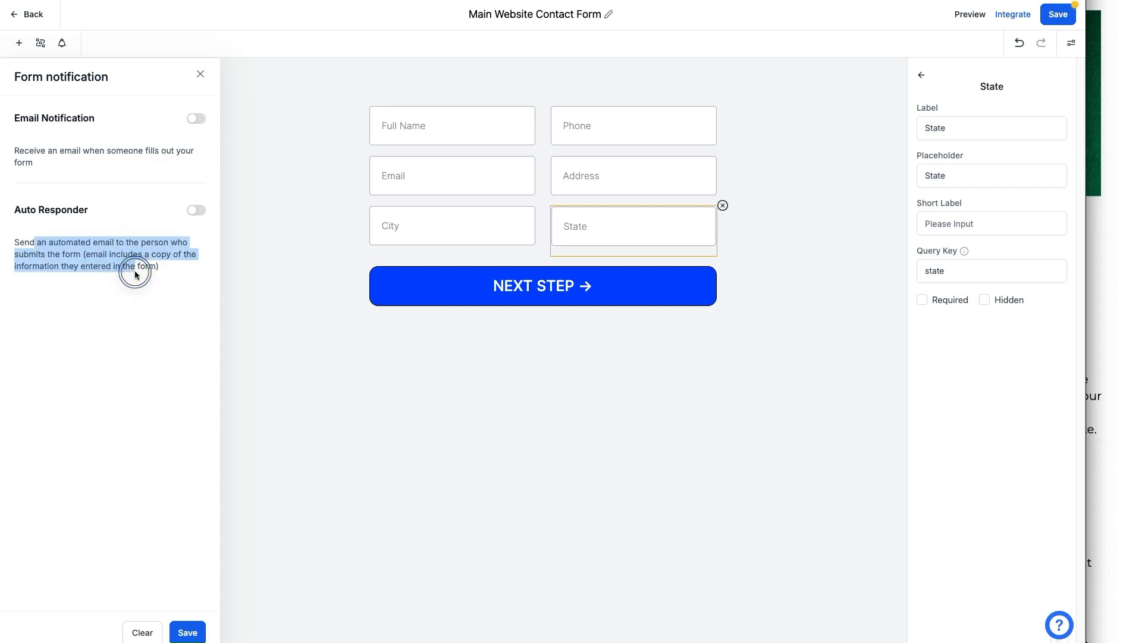
left_click_drag(41, 118, 110, 148)
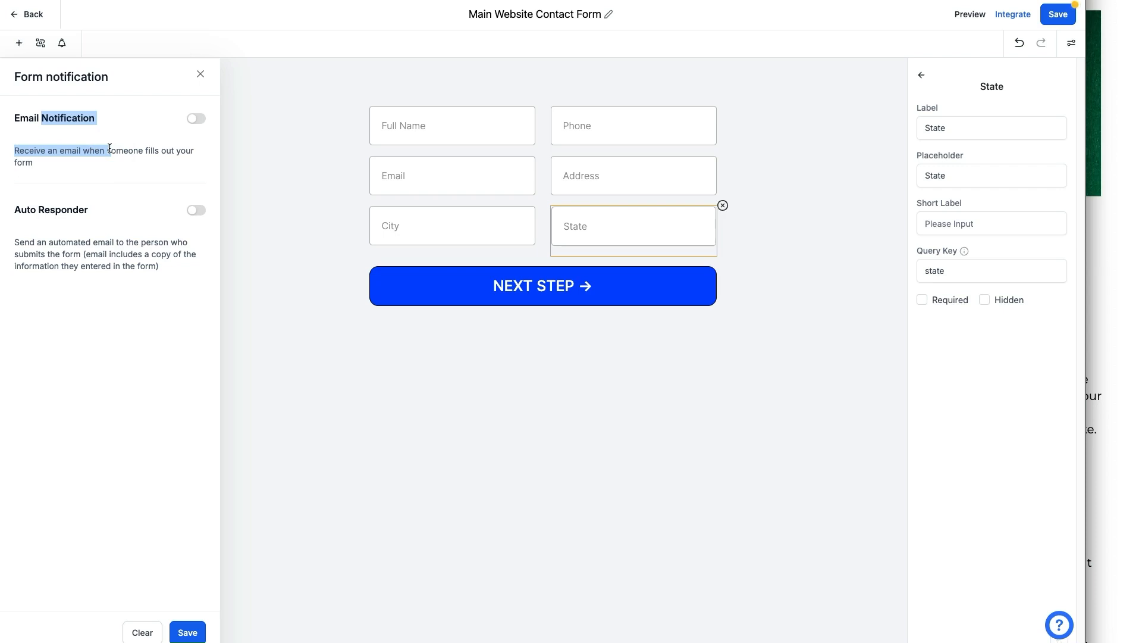
left_click_drag(110, 149, 158, 146)
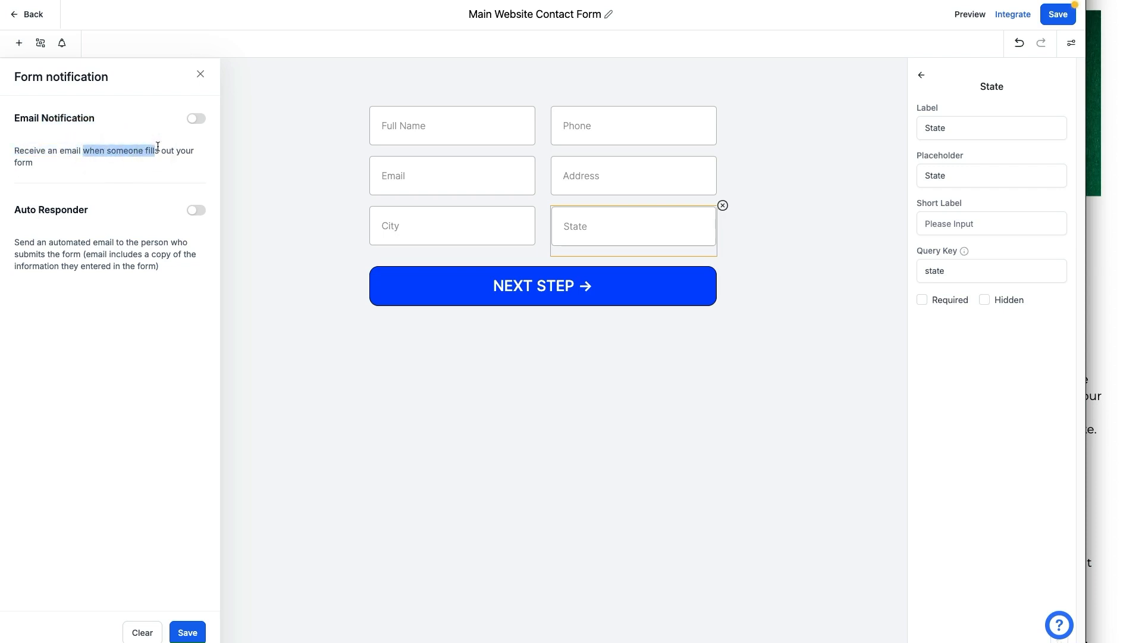
Close the form notification settings and open the form's title for editing.
left_click(200, 74)
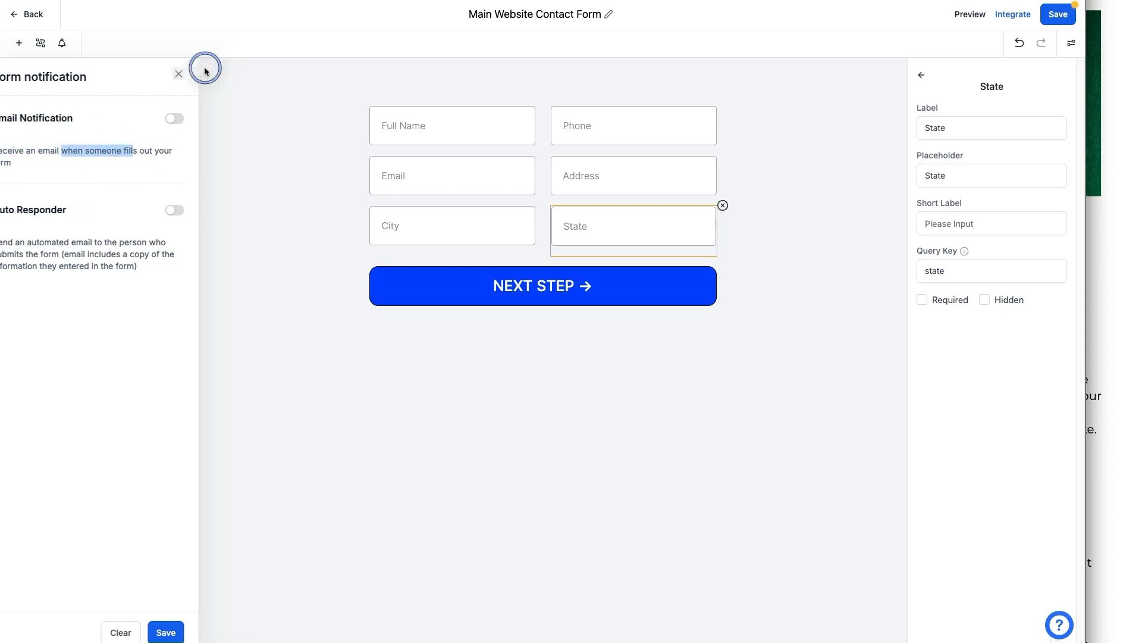
left_click(609, 15)
triple_click(608, 17)
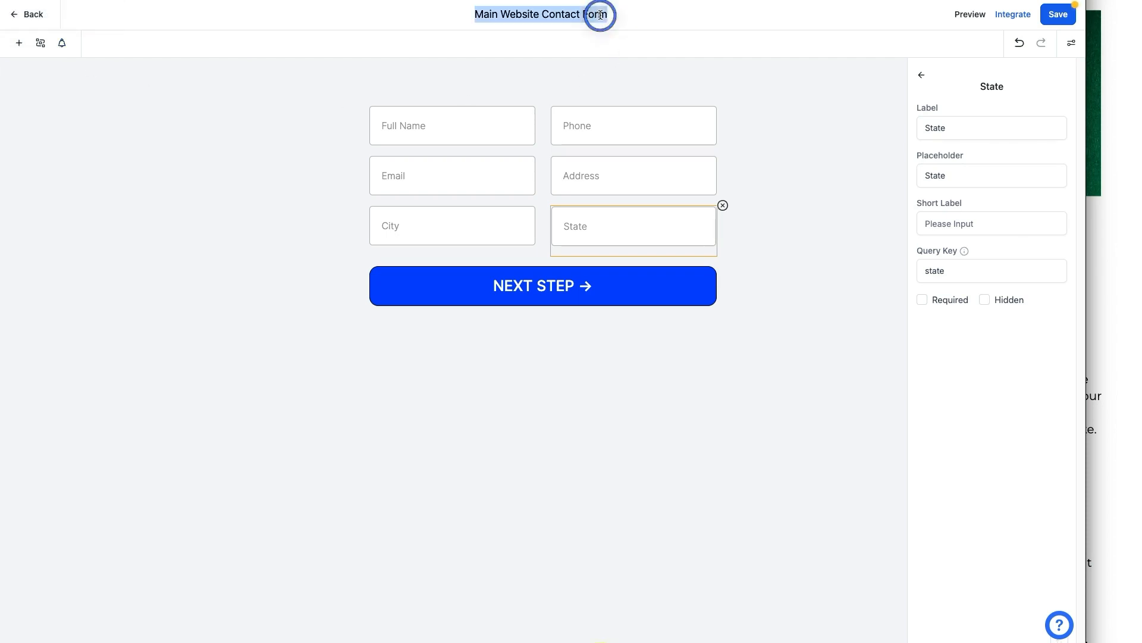
left_click(552, 69)
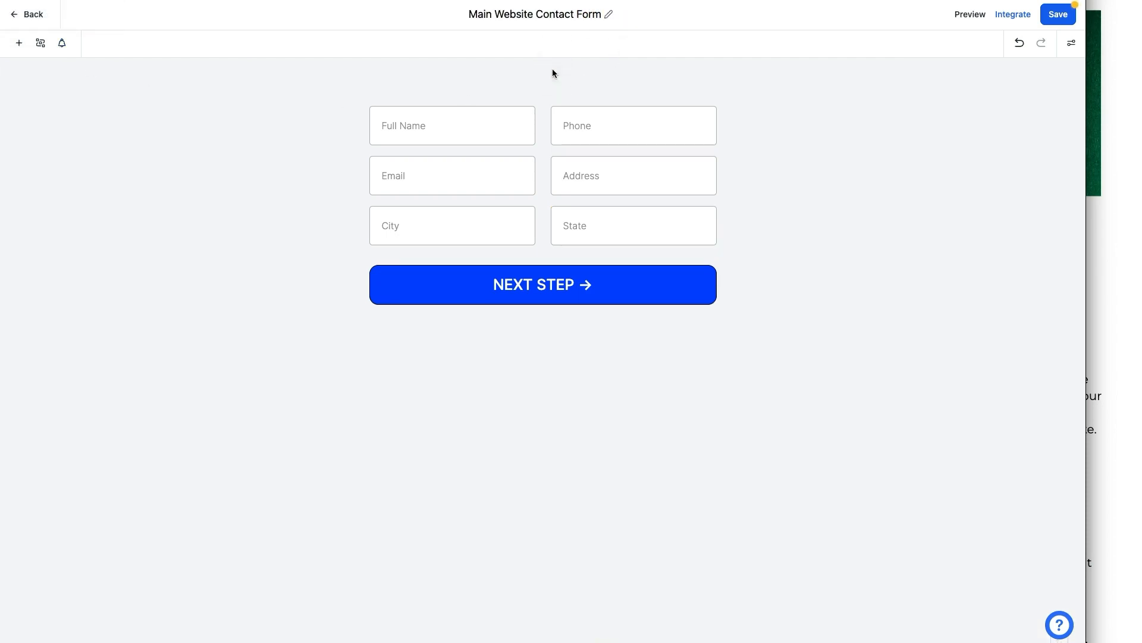
Open the form's styling settings and try the layout with Inline Form turned off, turning it back on.
left_click(1072, 44)
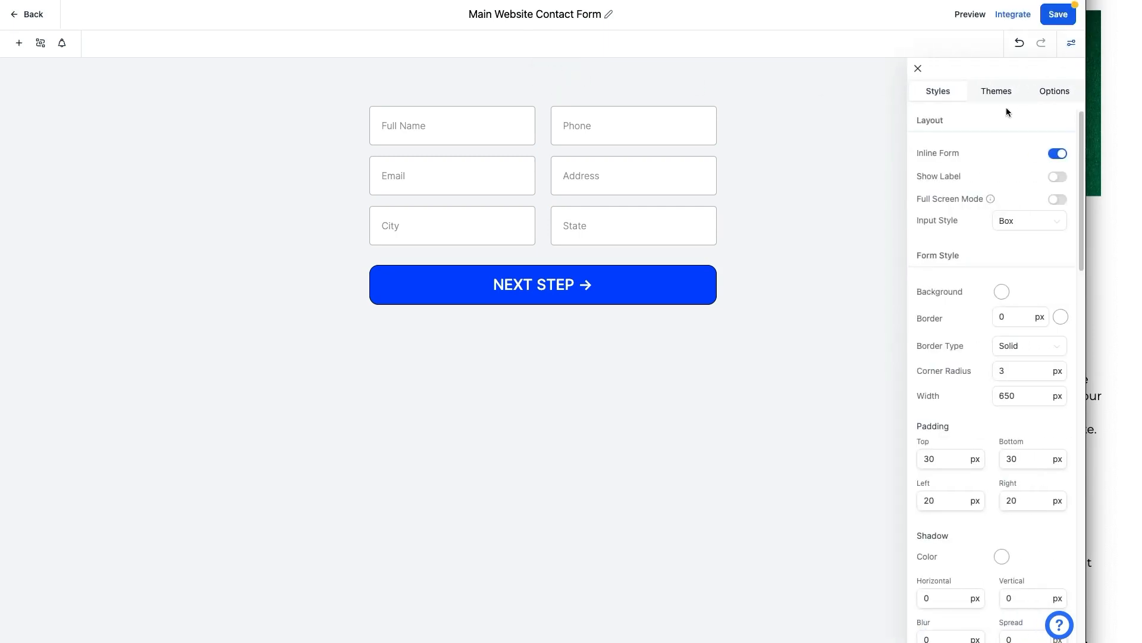
left_click(1062, 156)
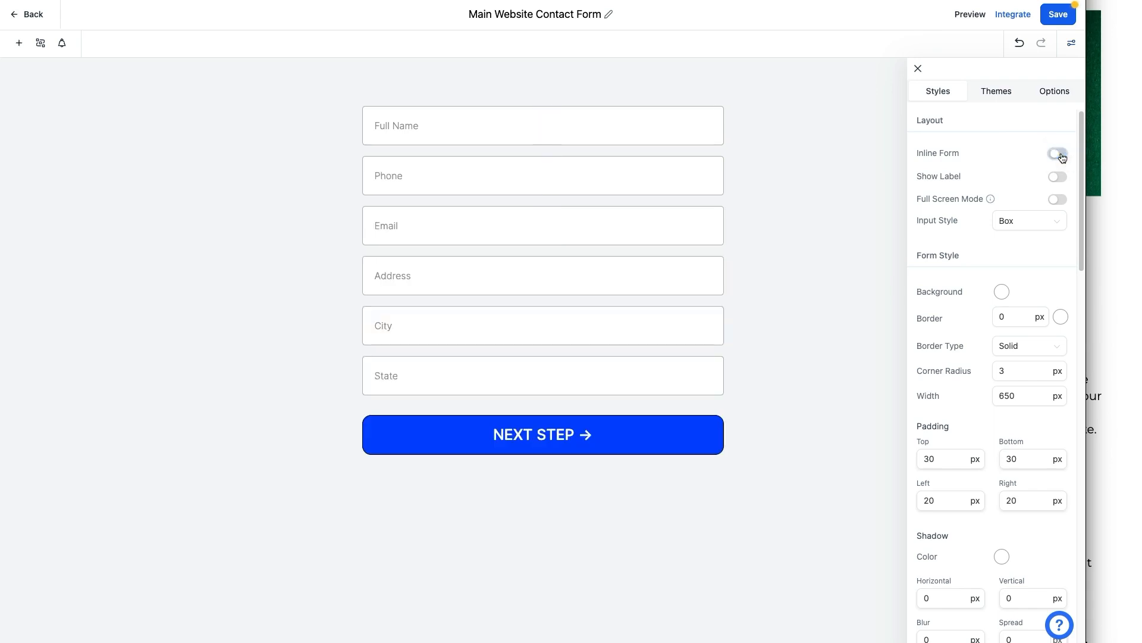
left_click(1062, 157)
left_click(1062, 157)
left_click(1062, 157)
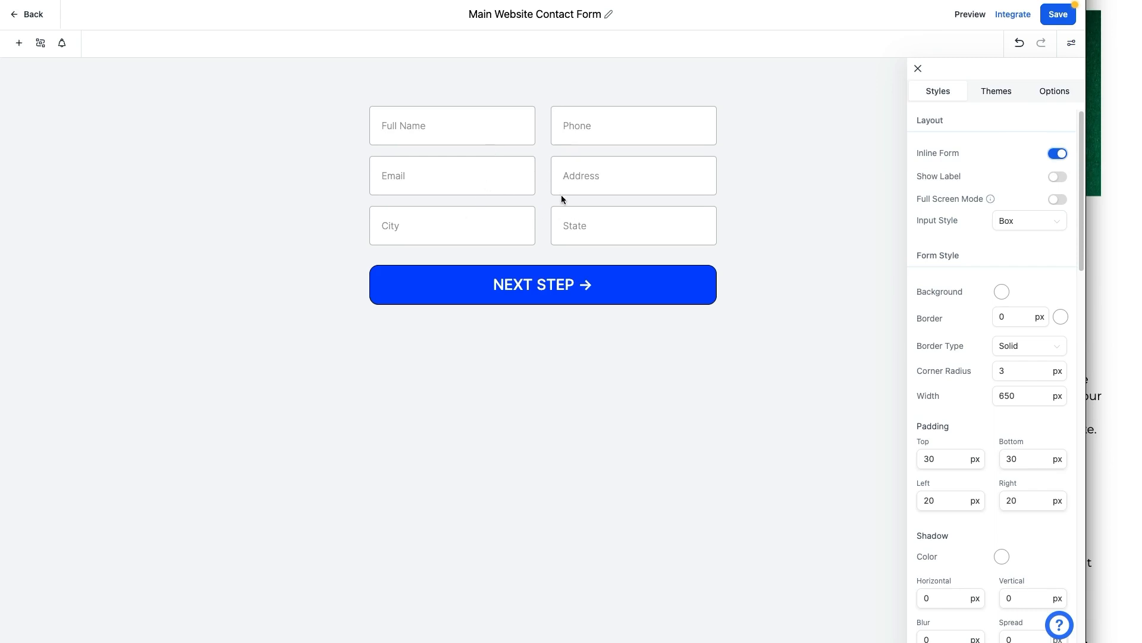
left_click(1057, 154)
left_click(1056, 157)
Try the Show Label layout option on the form and turn it off again.
left_click(1053, 177)
left_click(1053, 177)
left_click(1053, 178)
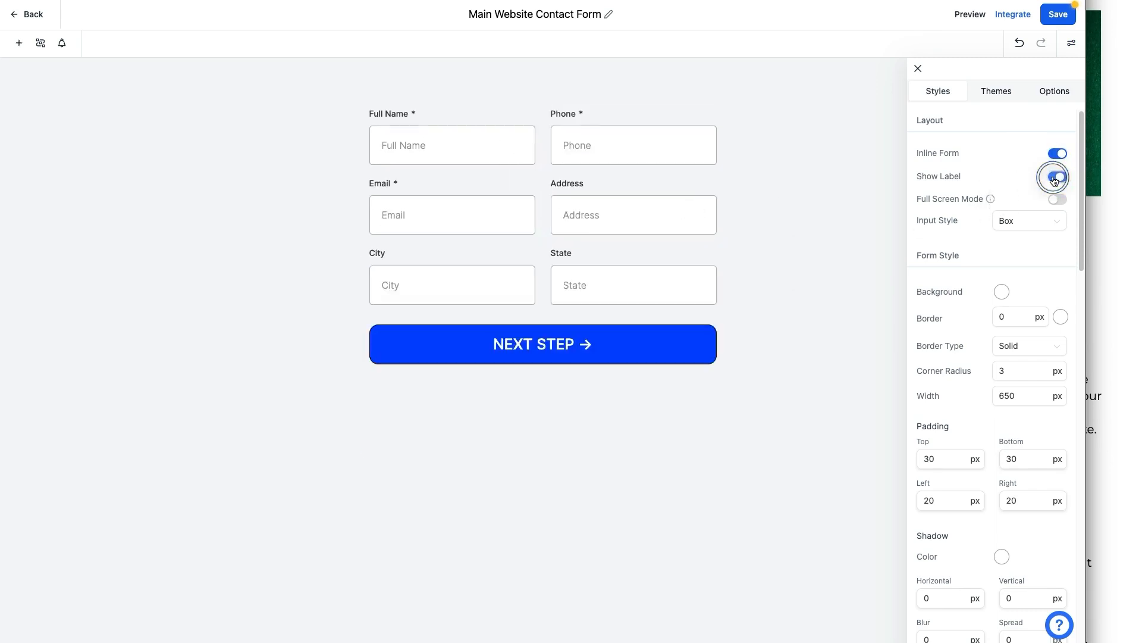
left_click(1053, 177)
Try the Required and Hidden options on the Address field, leaving both off, and return to the form's styling settings.
left_click(642, 174)
left_click(678, 178)
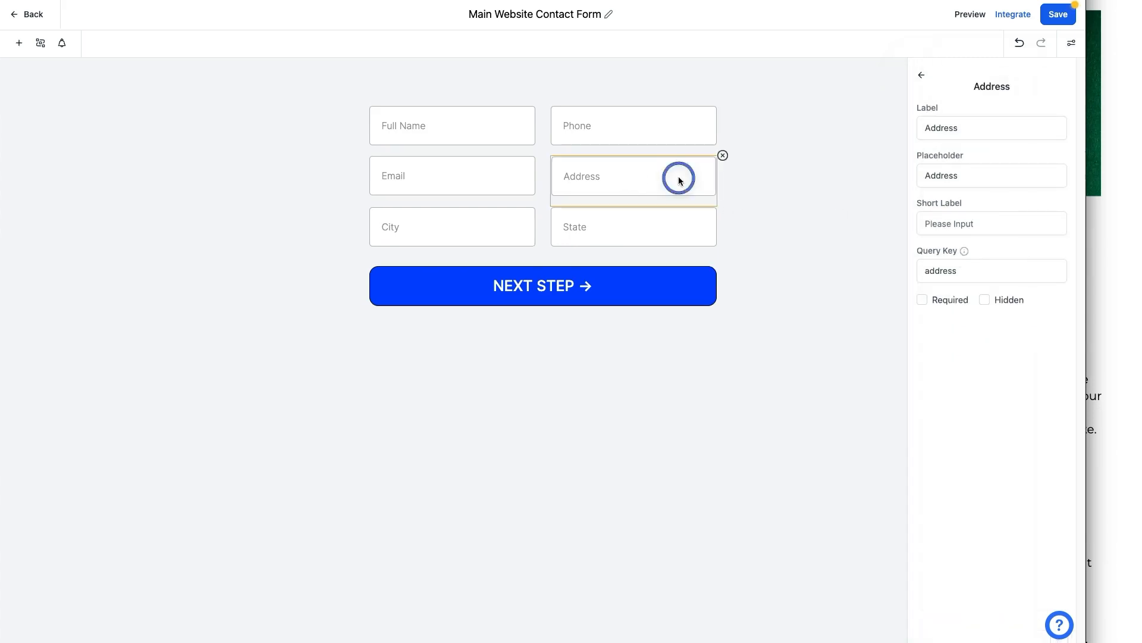
left_click(922, 301)
left_click(923, 304)
left_click(923, 301)
left_click(923, 301)
left_click(983, 301)
left_click(984, 301)
left_click(923, 301)
left_click(923, 301)
left_click(816, 246)
left_click(660, 227)
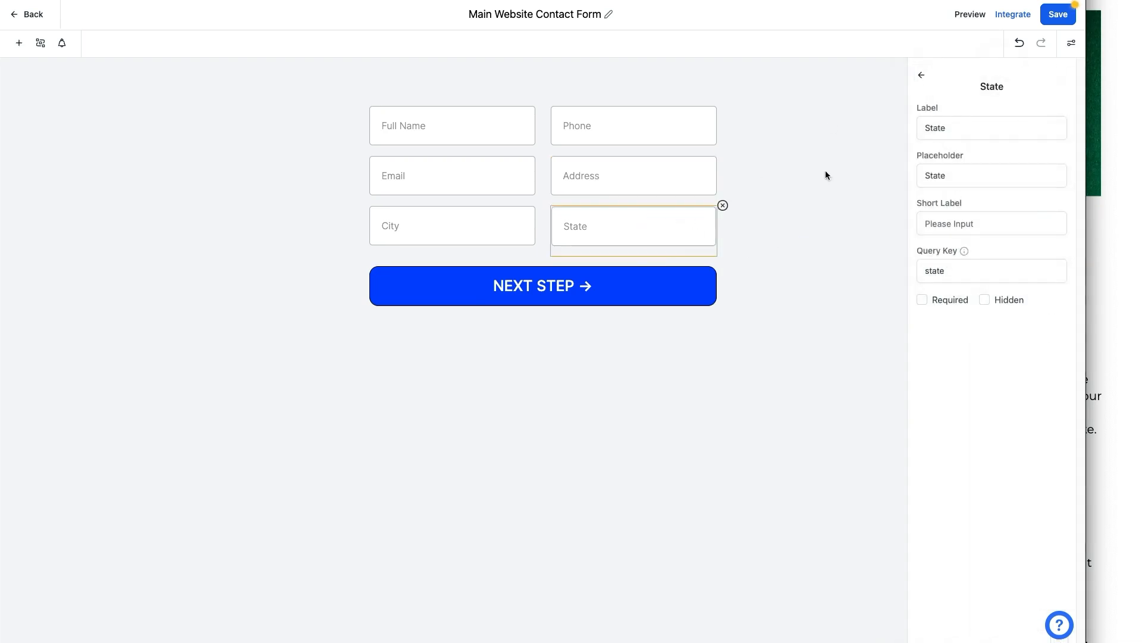
left_click(826, 171)
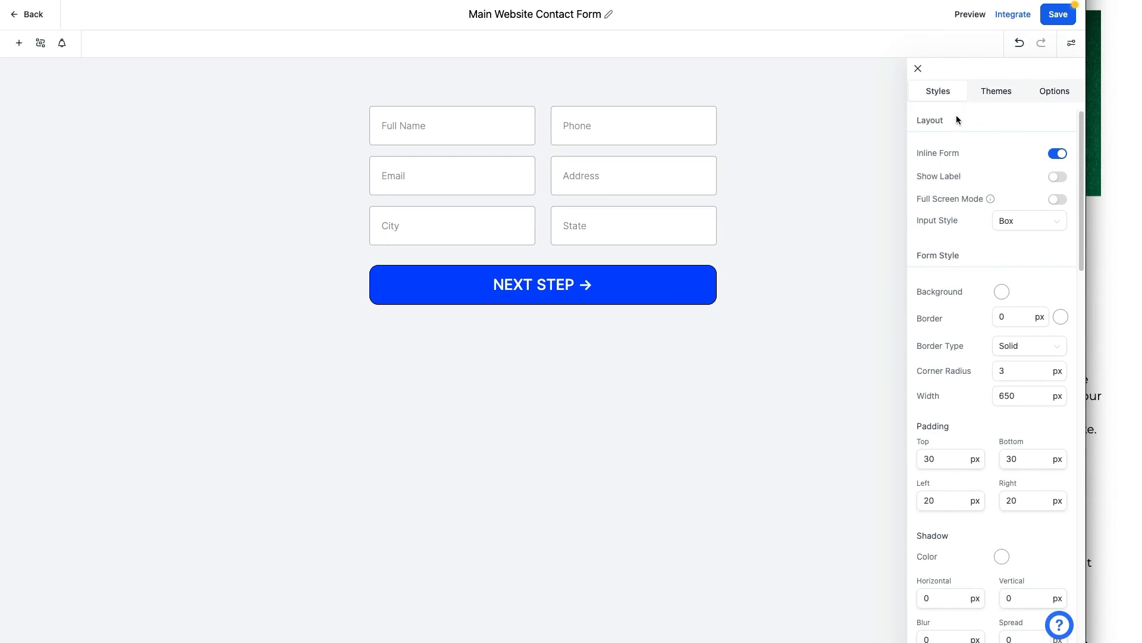
Try the Line input style and Full Screen Mode, returning to the Box style with full screen off.
left_click(1002, 221)
left_click(1002, 221)
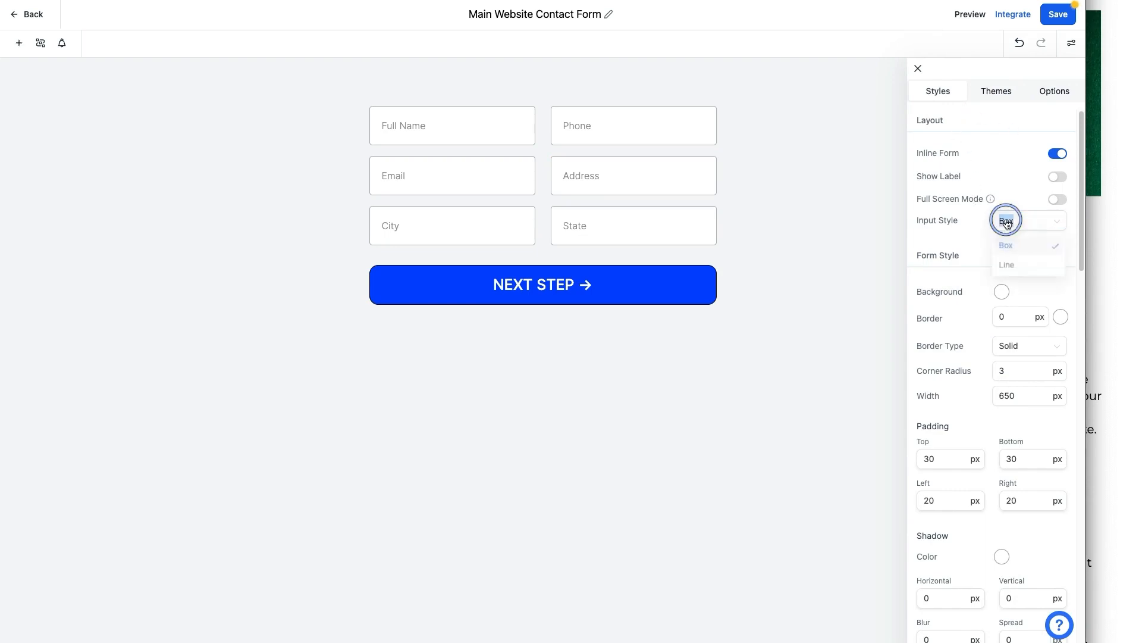
left_click(1009, 267)
left_click(1013, 224)
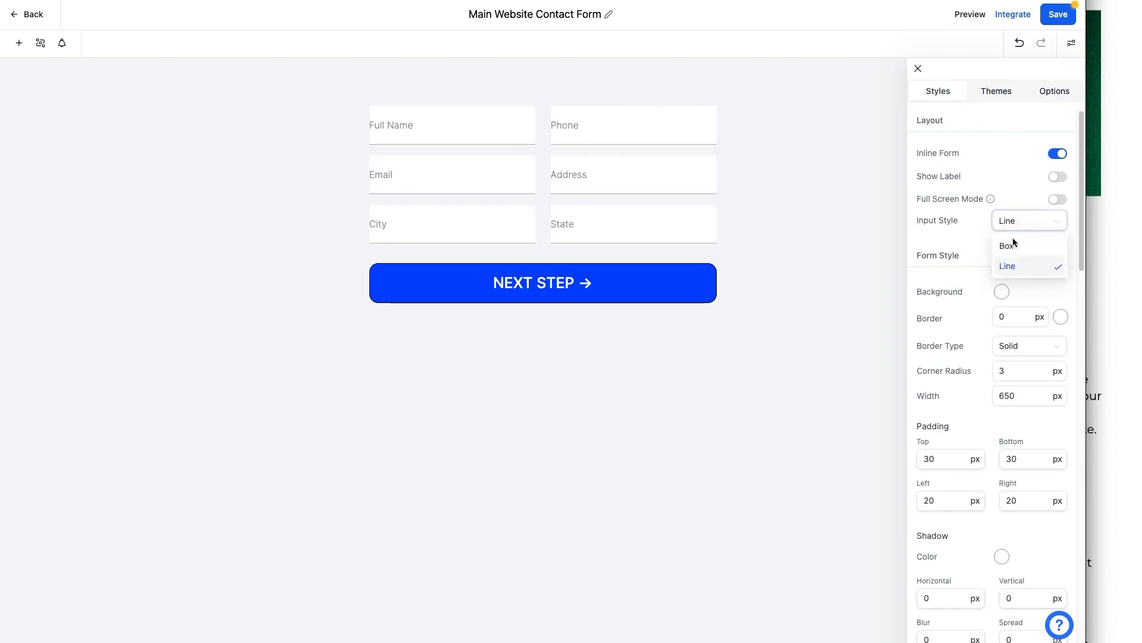
left_click(1002, 244)
left_click(1057, 201)
left_click(1057, 201)
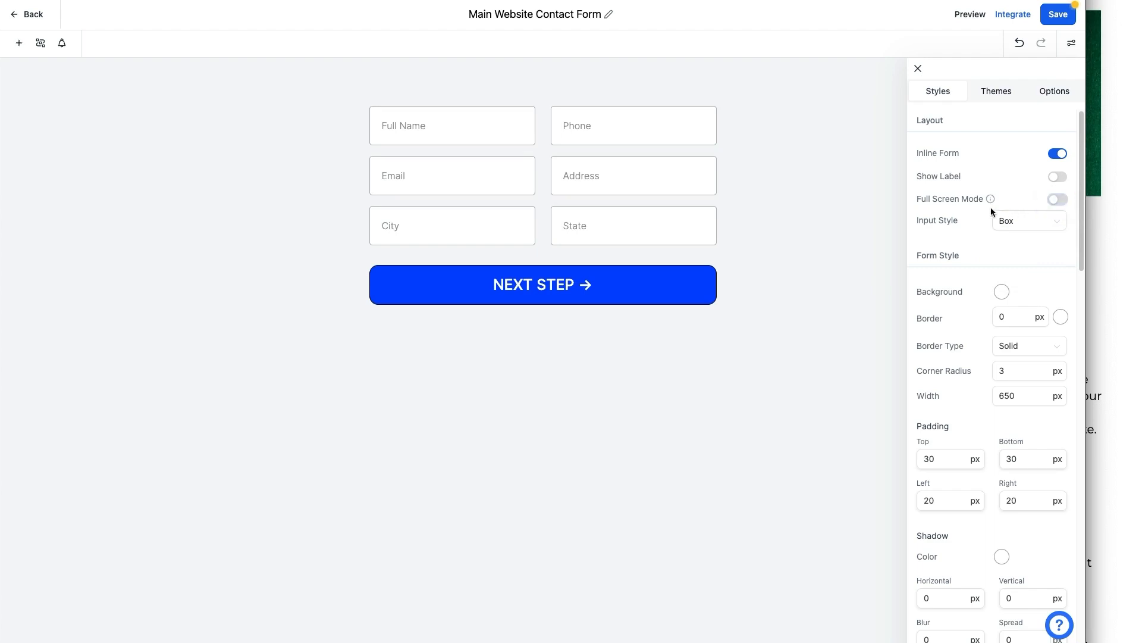
Look through the ClientKit support widget and its list of guided tours, and close the widget.
scroll(983, 388, "down", 9)
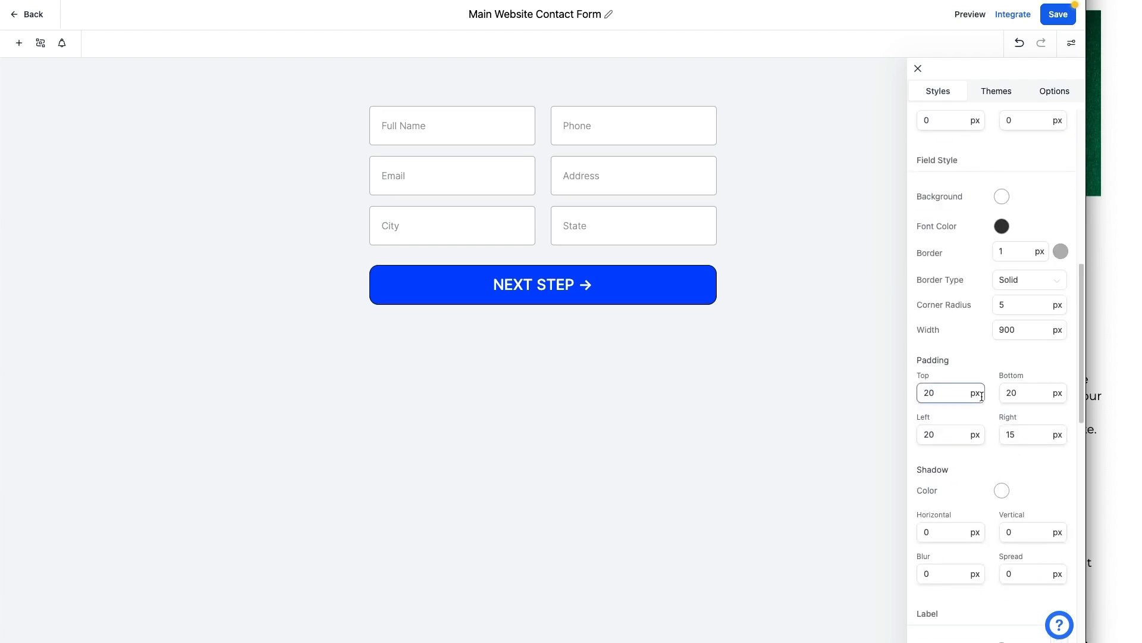
left_click(1059, 624)
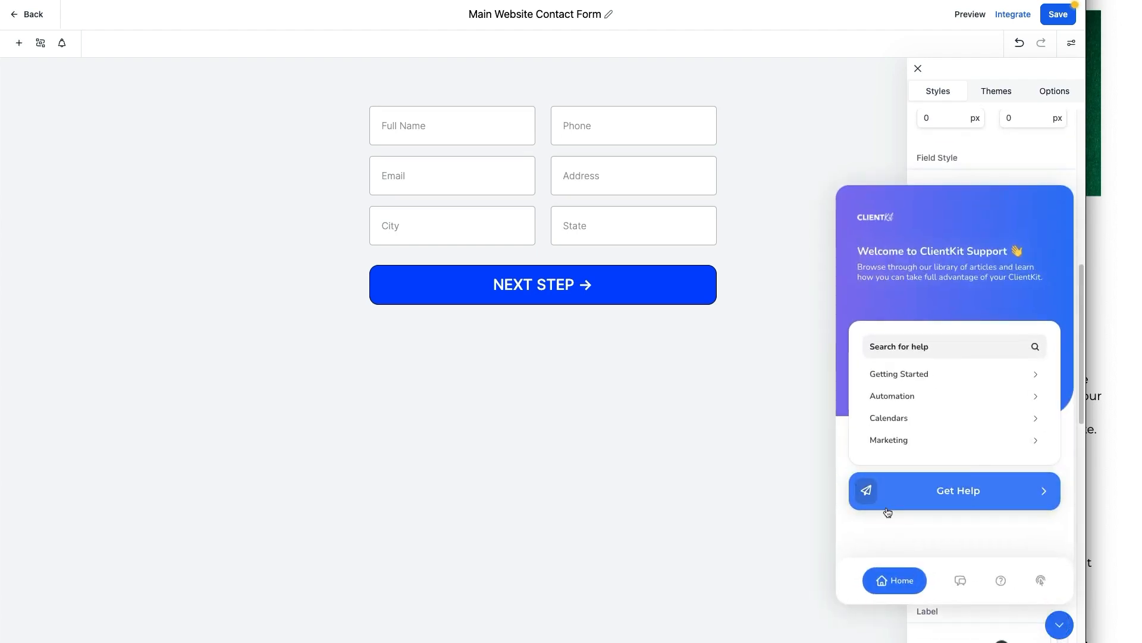
left_click(1059, 626)
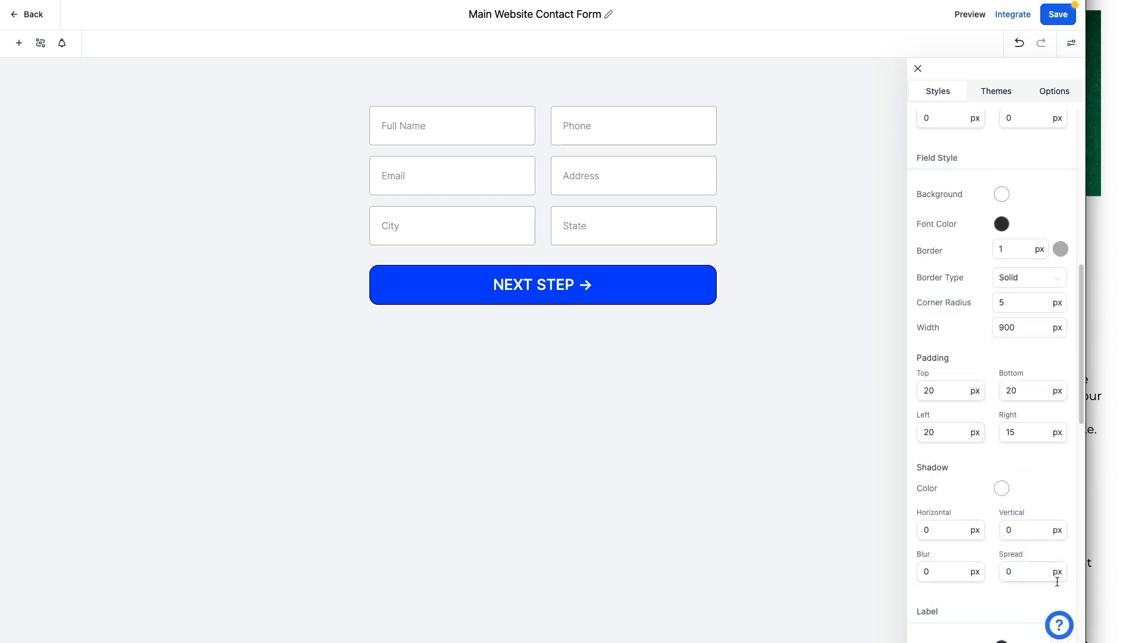
left_click(1059, 624)
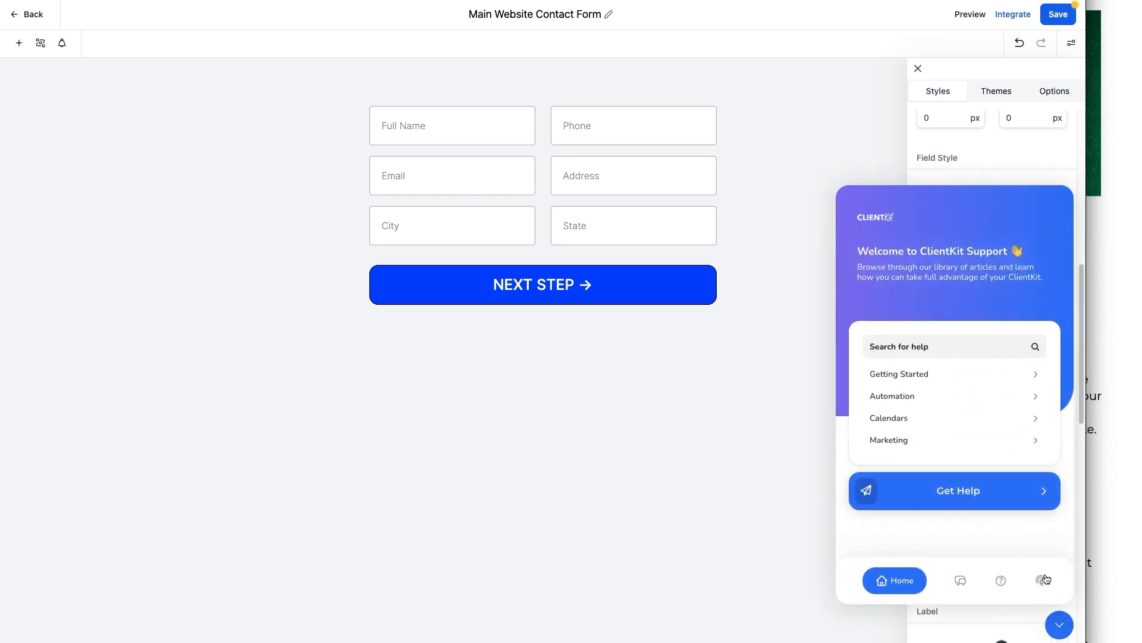
left_click(1044, 580)
scroll(983, 455, "down", 9)
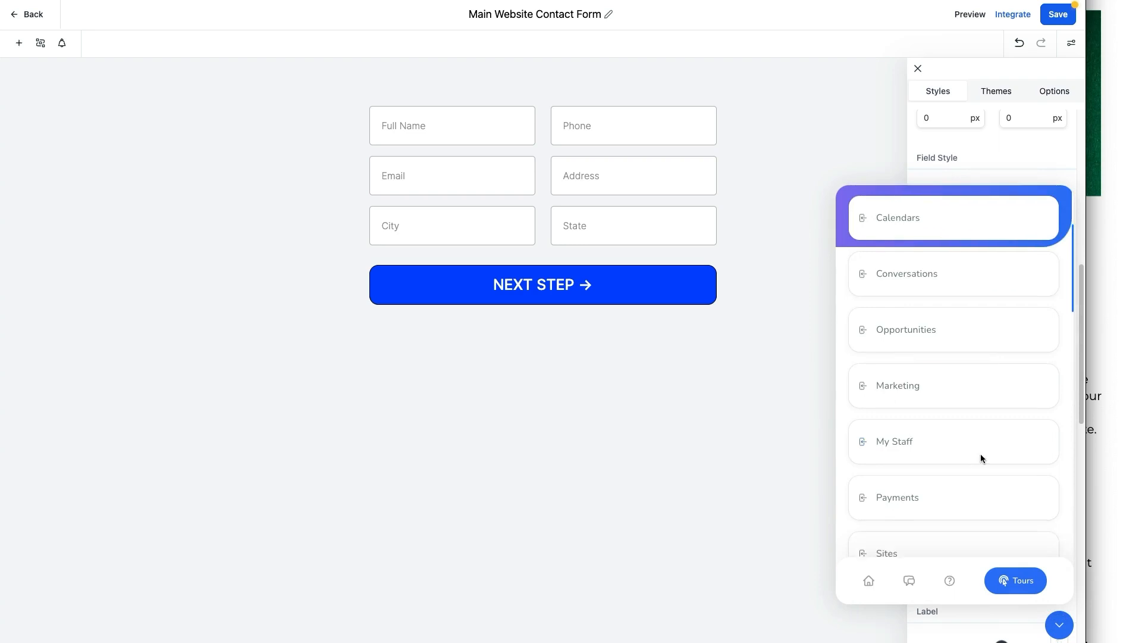
scroll(963, 438, "down", 10)
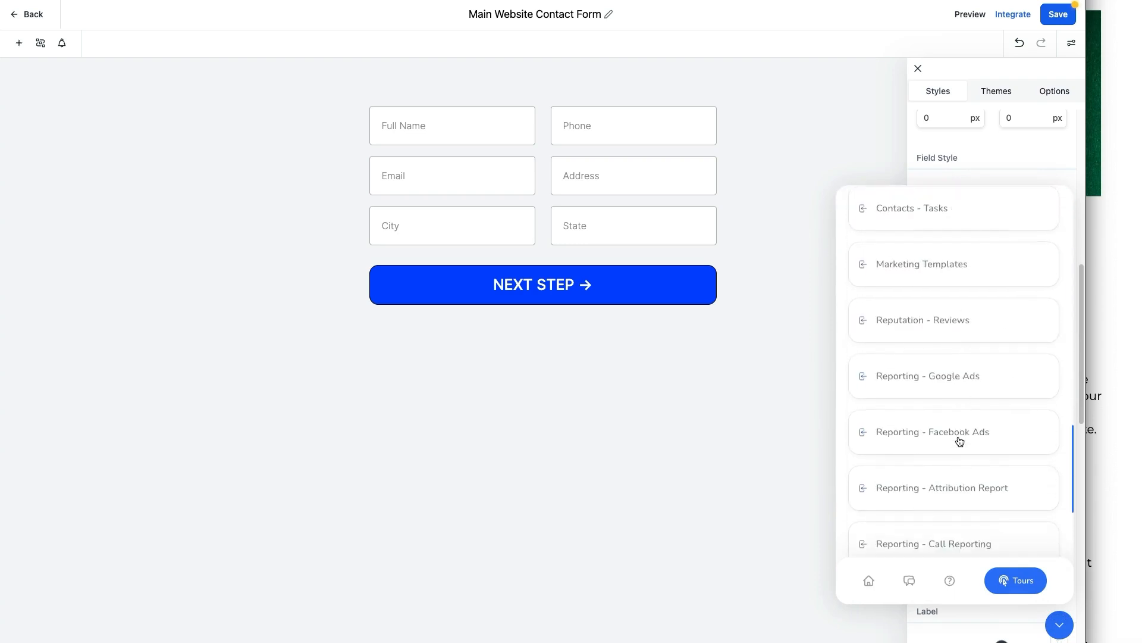
left_click(1059, 625)
Examine the remaining form style settings, from field styling to Custom CSS and images, and the gallery of form themes.
scroll(937, 395, "down", 3)
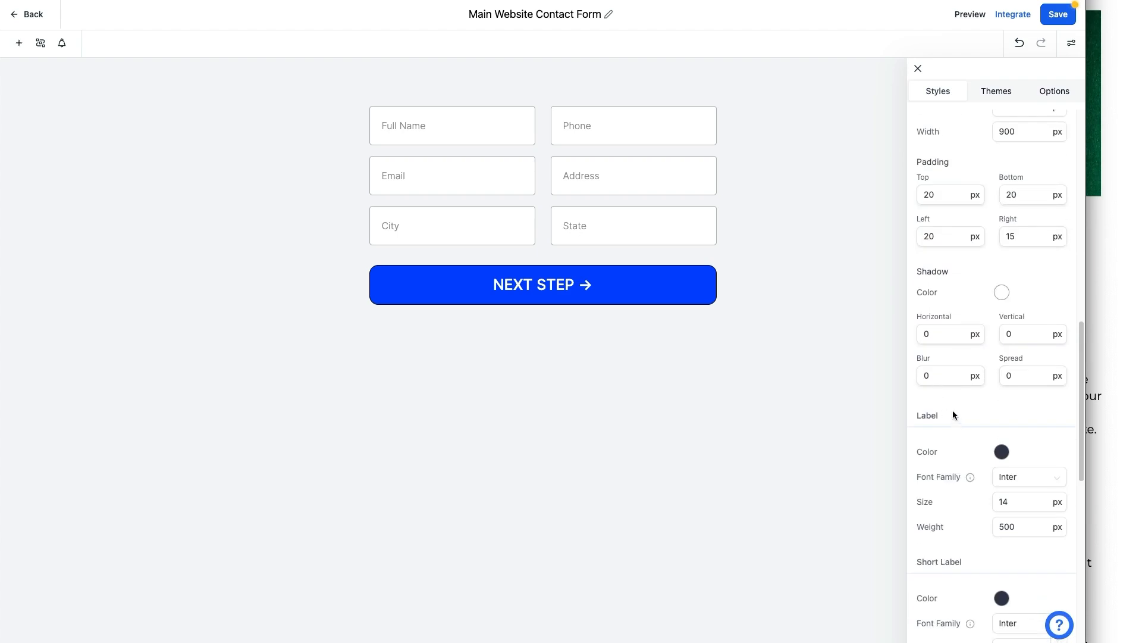
scroll(951, 406, "down", 10)
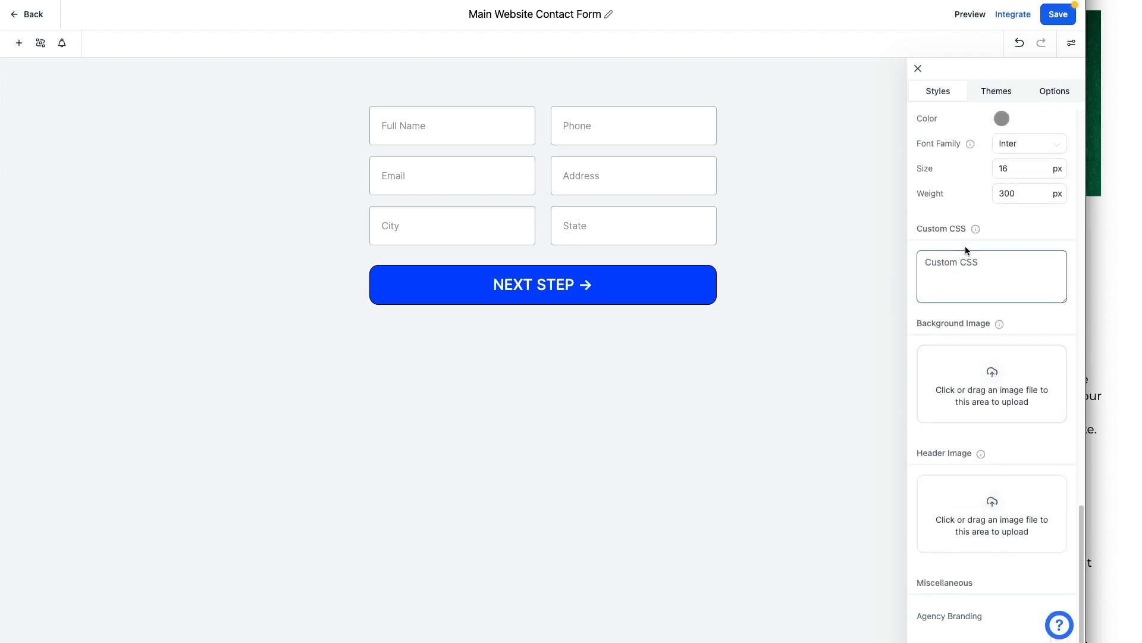
scroll(964, 357, "up", 10)
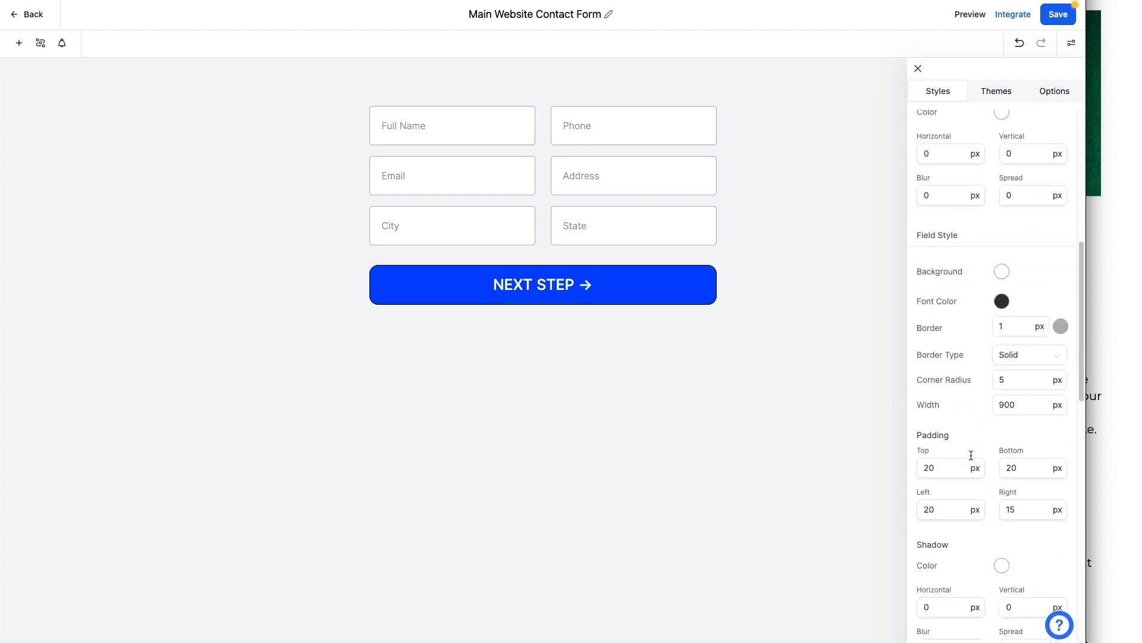
scroll(963, 350, "down", 10)
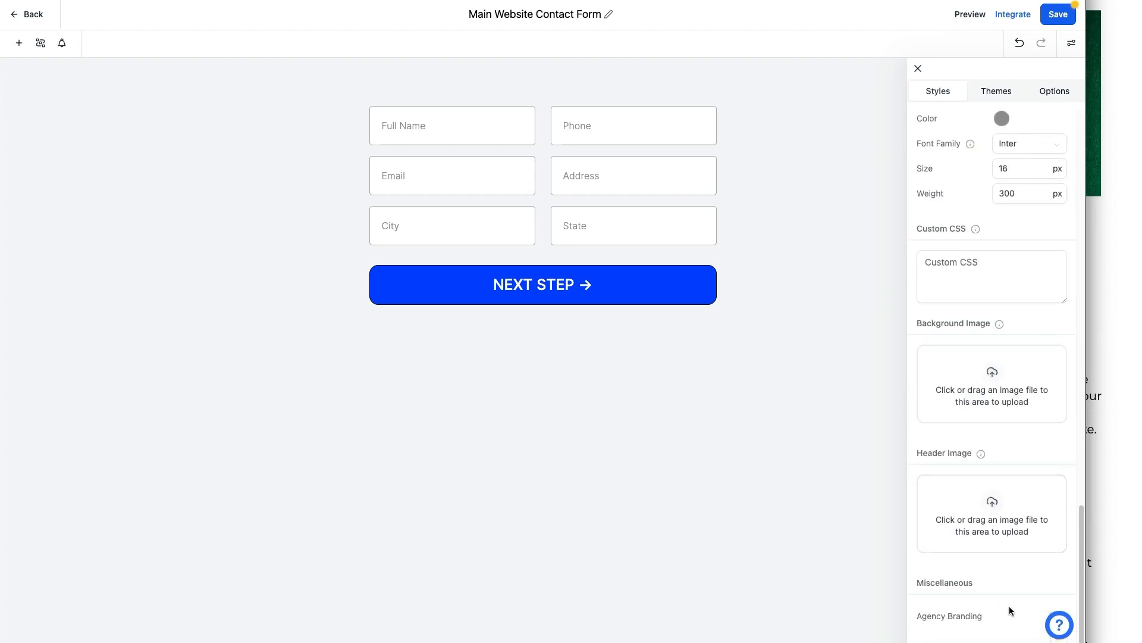
scroll(992, 509, "up", 10)
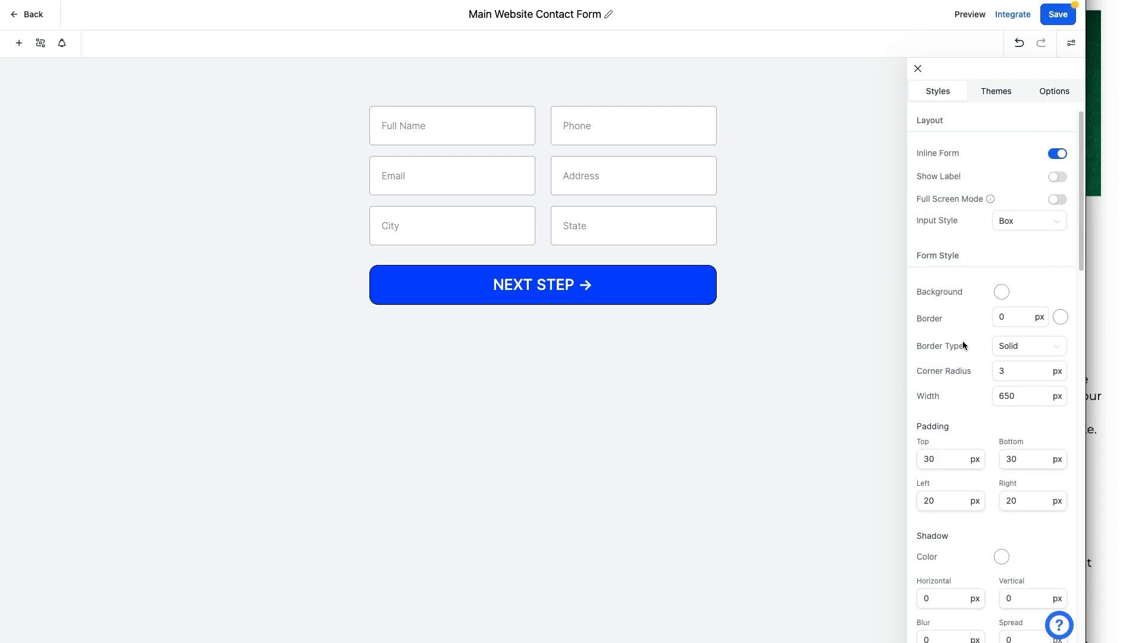
left_click(990, 89)
scroll(972, 440, "down", 6)
scroll(997, 507, "up", 6)
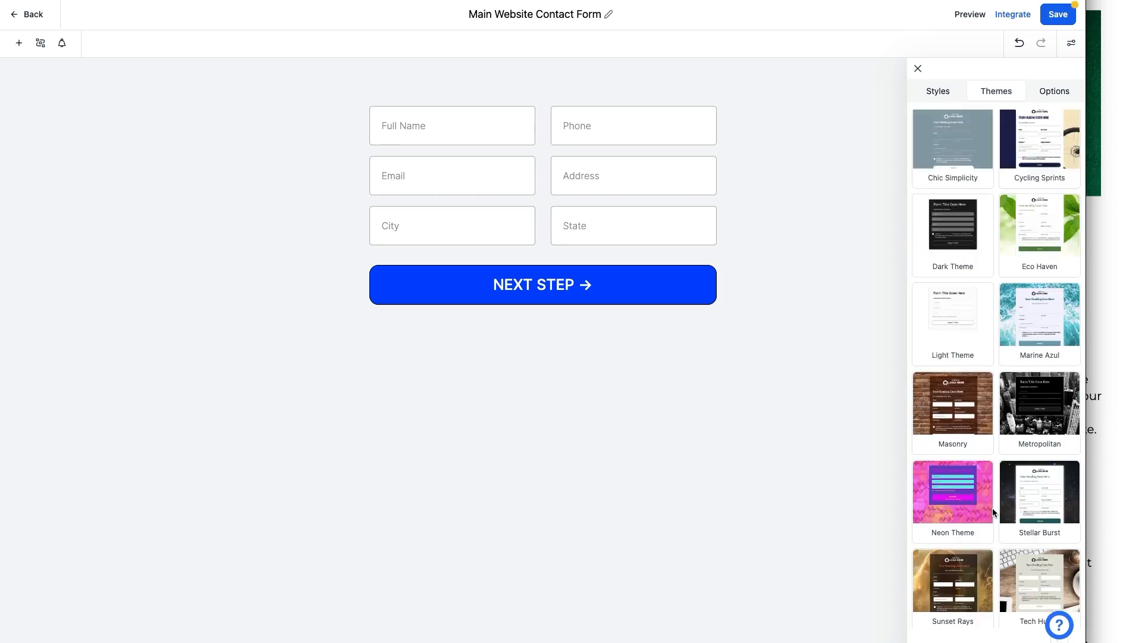
Append "Someone will be reaching out to you shortly." to the On Submit thank-you message in the form options.
left_click(1042, 95)
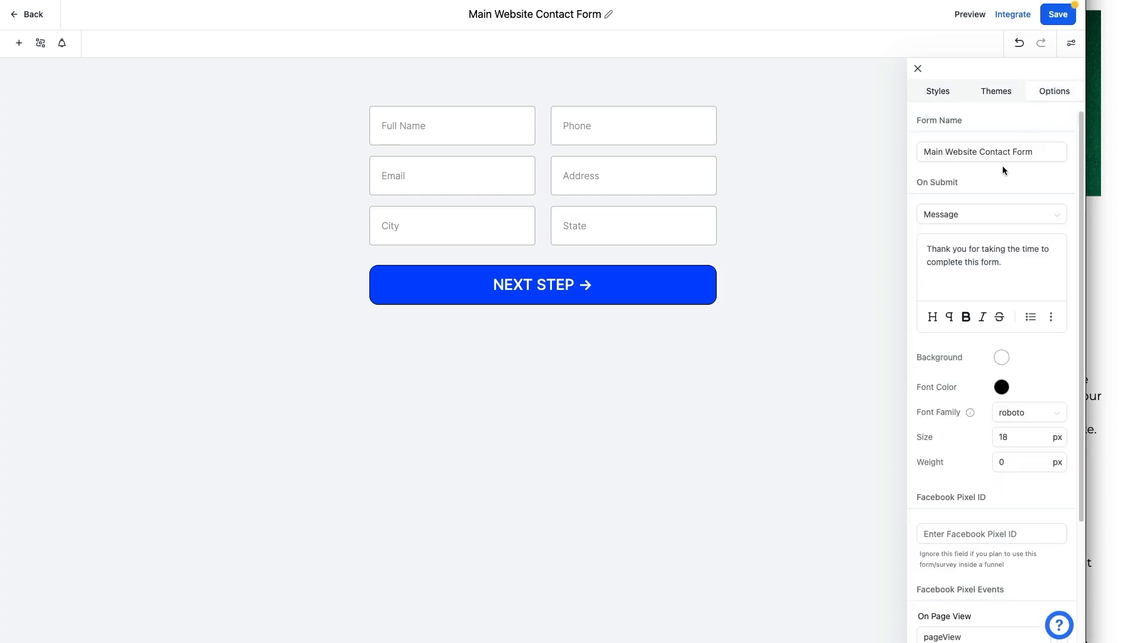
left_click_drag(926, 151, 1013, 151)
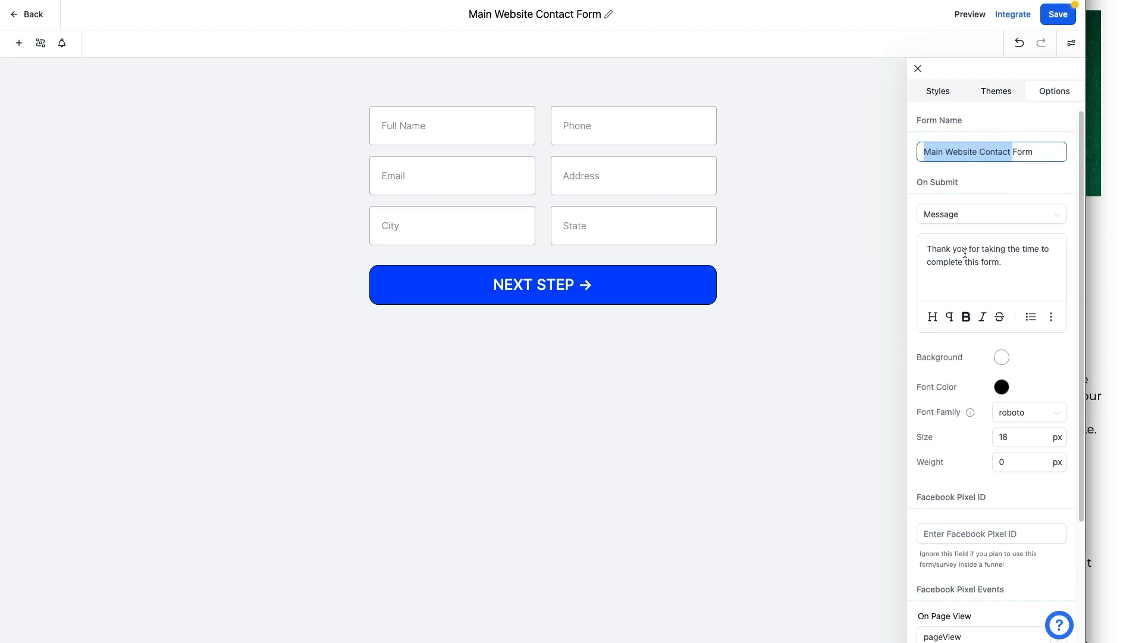
left_click(951, 220)
double_click(949, 183)
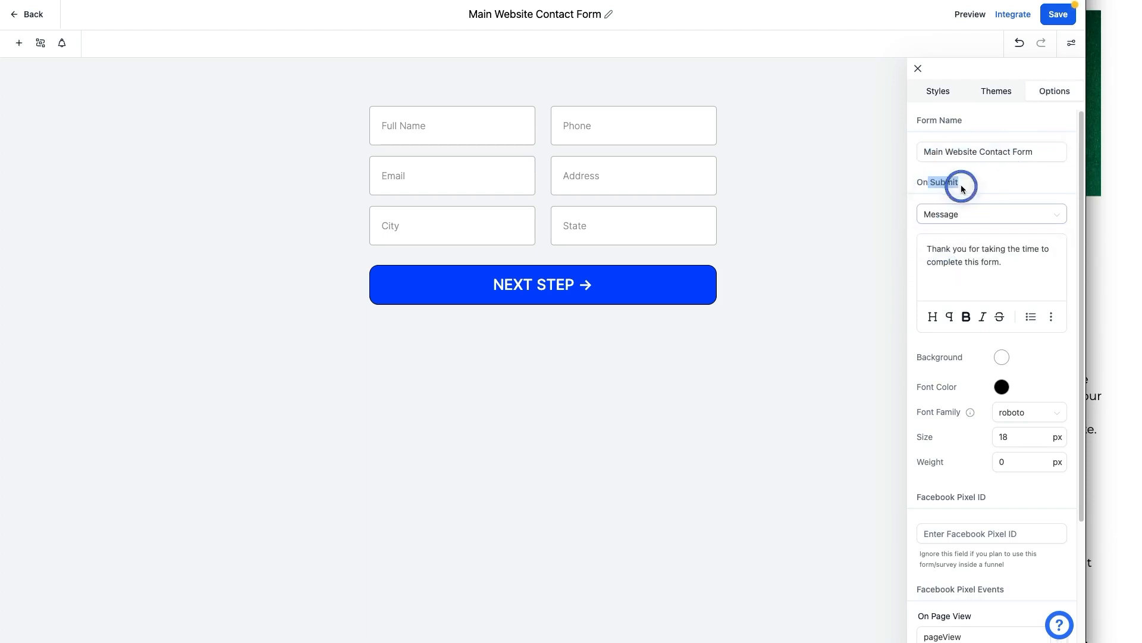
left_click_drag(942, 248, 1036, 274)
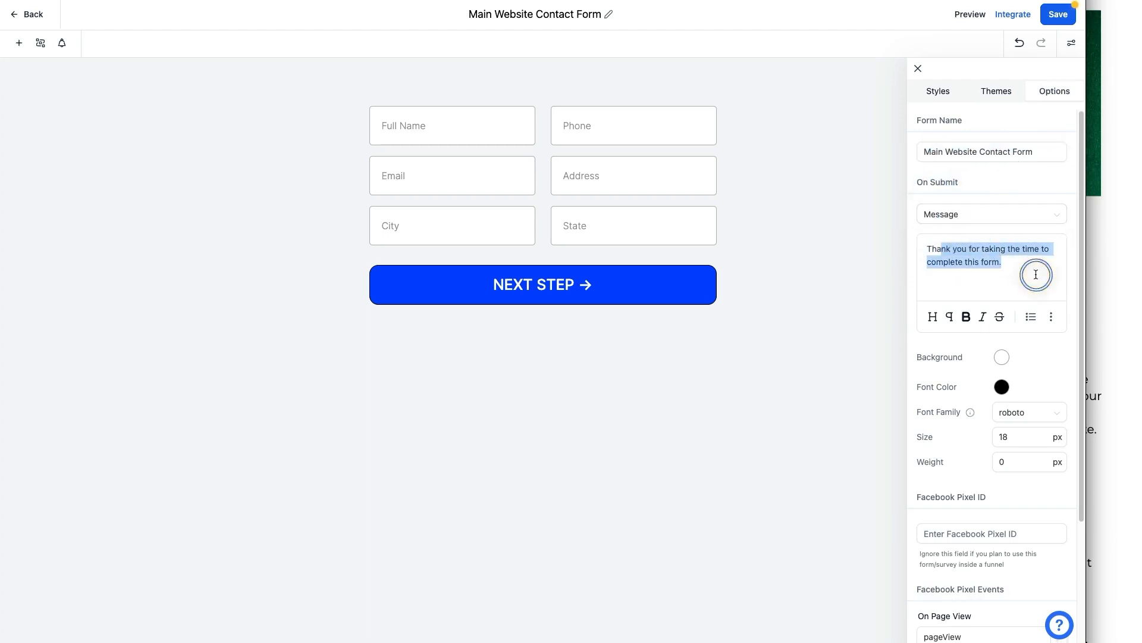
left_click(1030, 263)
type("Someone will be reaching out to you shortly.")
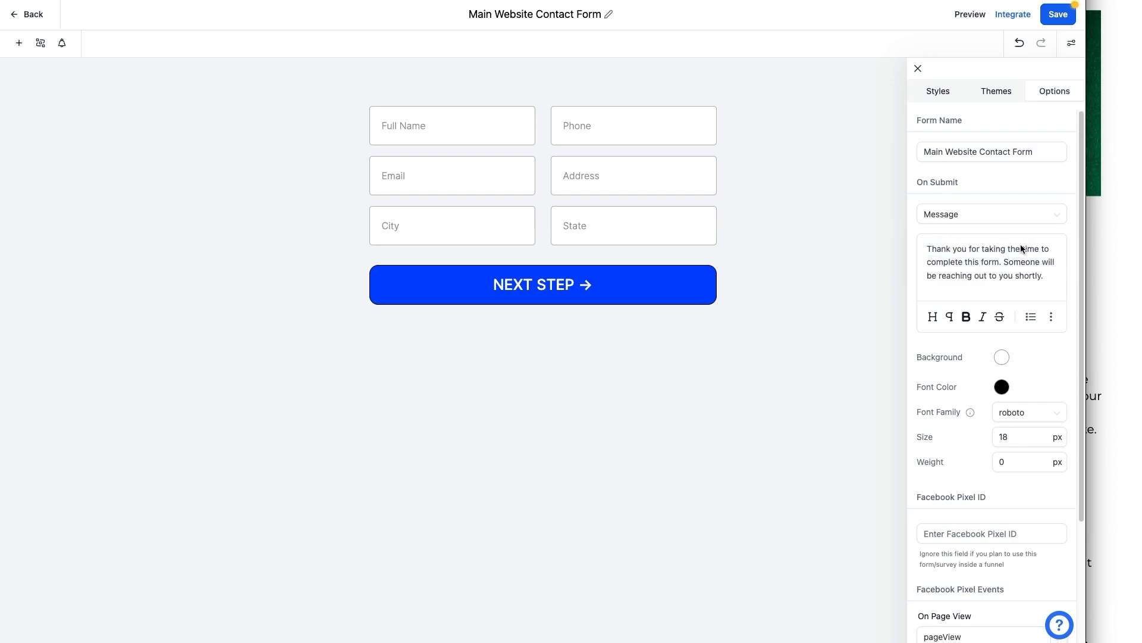
Examine the message styling, Facebook Pixel and Form Settings options, and close the form settings.
scroll(1015, 245, "down", 3)
scroll(1015, 245, "down", 1)
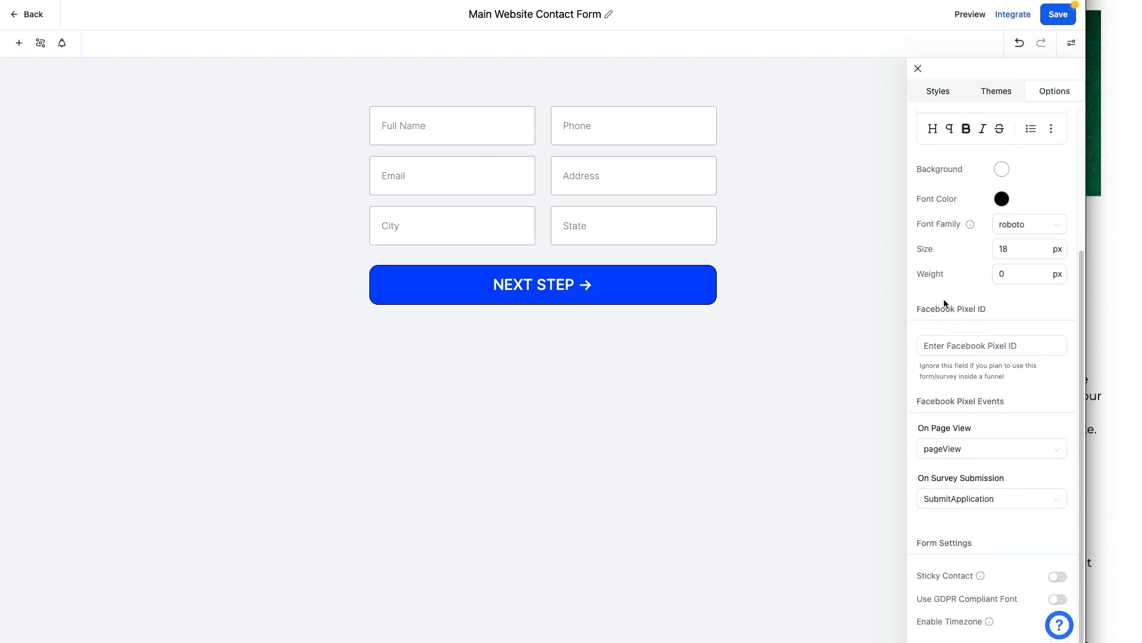
scroll(995, 443, "down", 1)
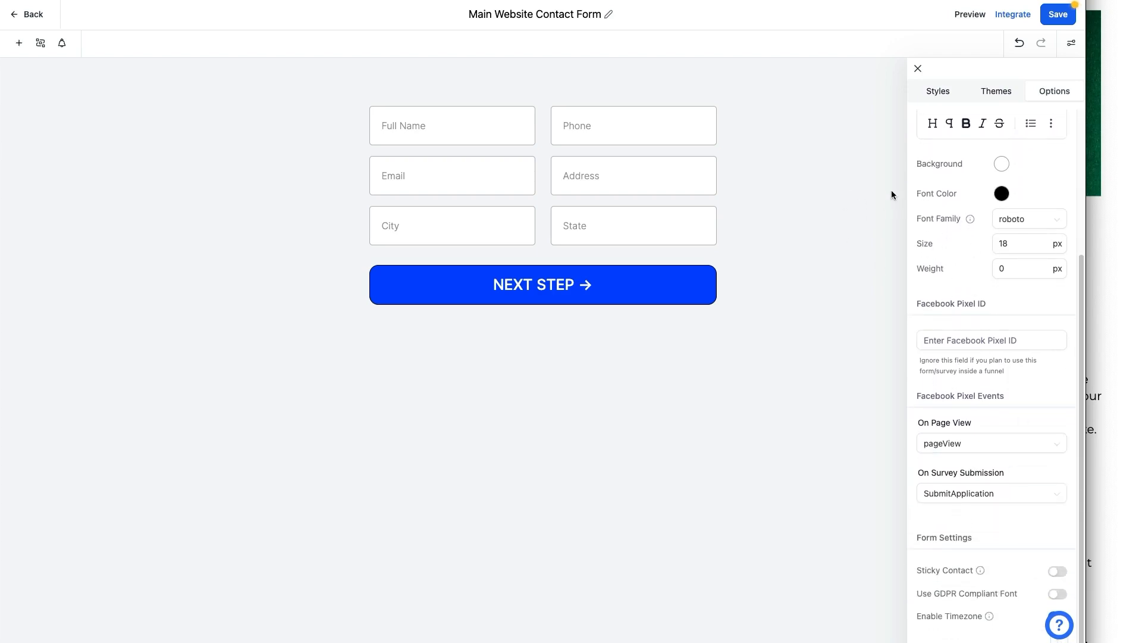
scroll(1033, 197, "up", 4)
left_click(918, 70)
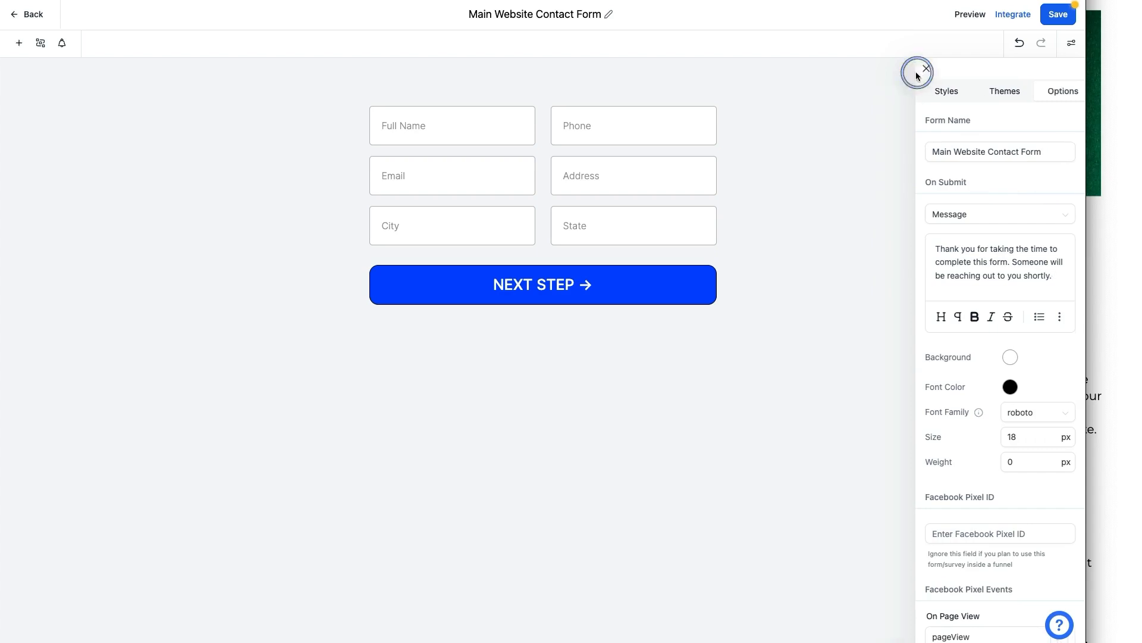
Undo the form edits back to the start of the available history and open the Address field's settings.
left_click(1020, 46)
left_click(1020, 45)
left_click(1020, 45)
left_click(1020, 45)
left_click(1019, 45)
left_click(1020, 45)
left_click(1020, 45)
left_click(1020, 45)
left_click(1020, 45)
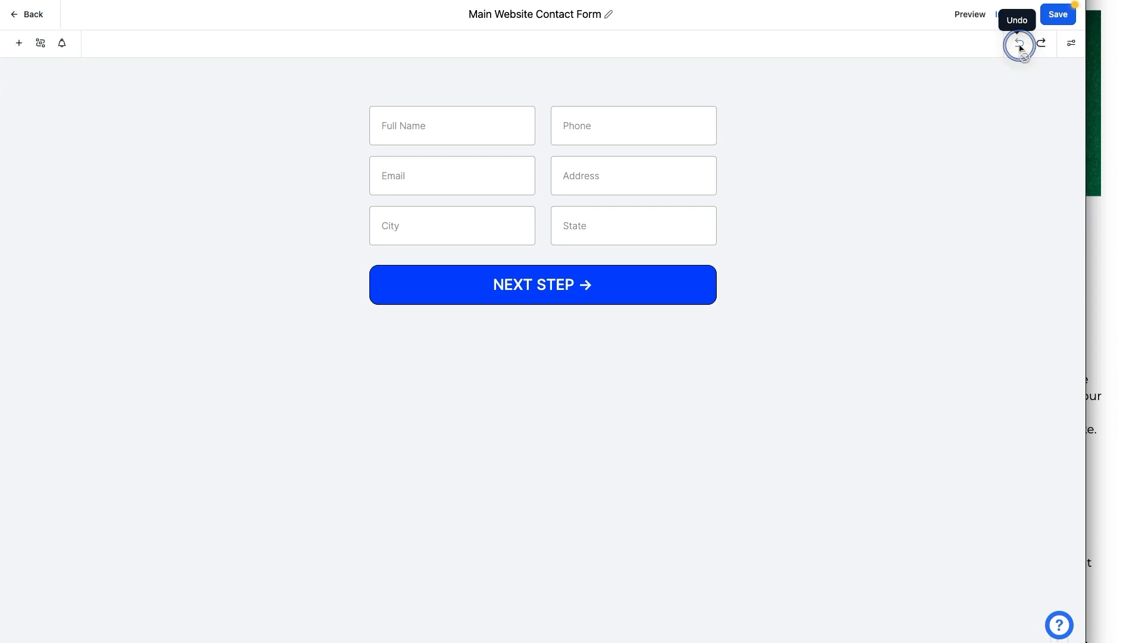
left_click(1019, 46)
left_click(1027, 51)
left_click(1020, 50)
left_click(974, 106)
left_click(698, 166)
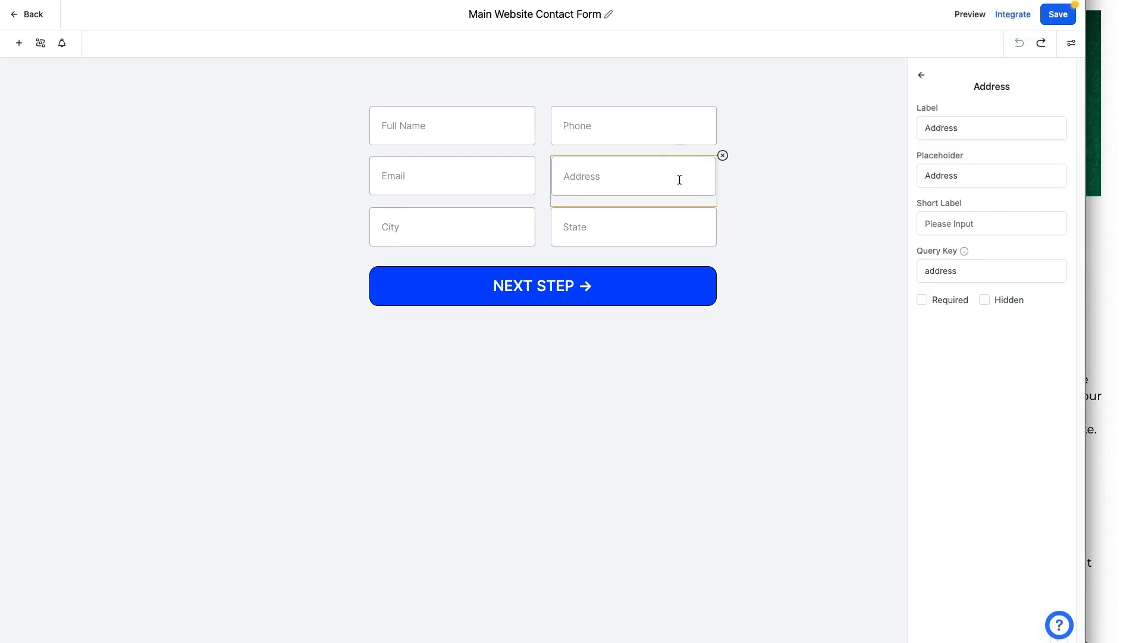
Delete the Address, City and State fields from the contact form and save the form.
left_click(723, 156)
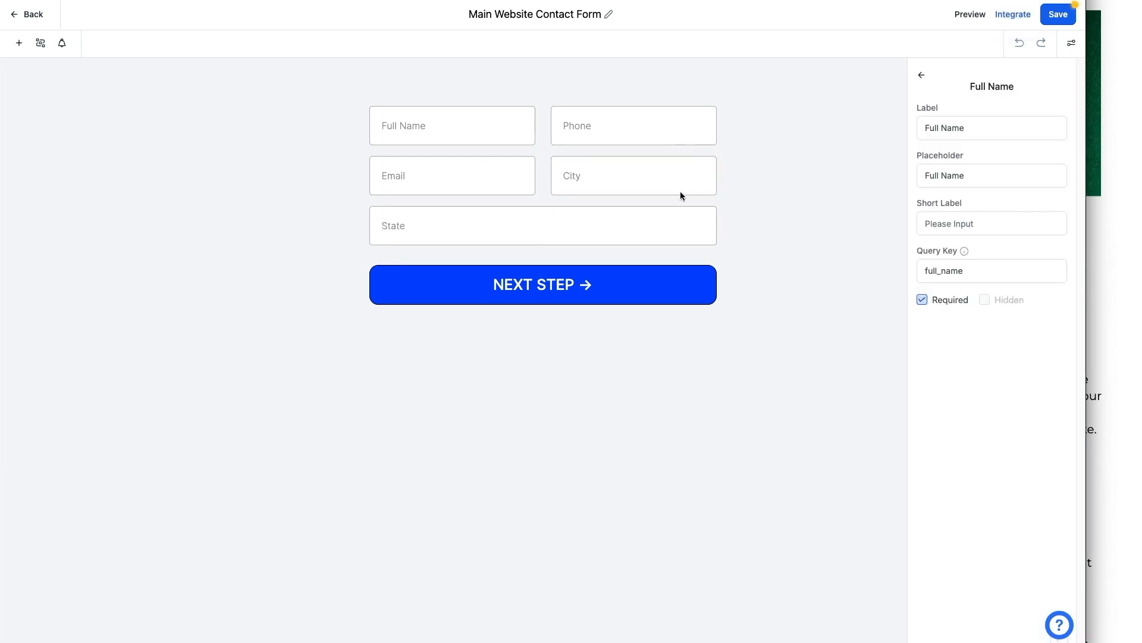
left_click(583, 187)
left_click(722, 156)
left_click(640, 198)
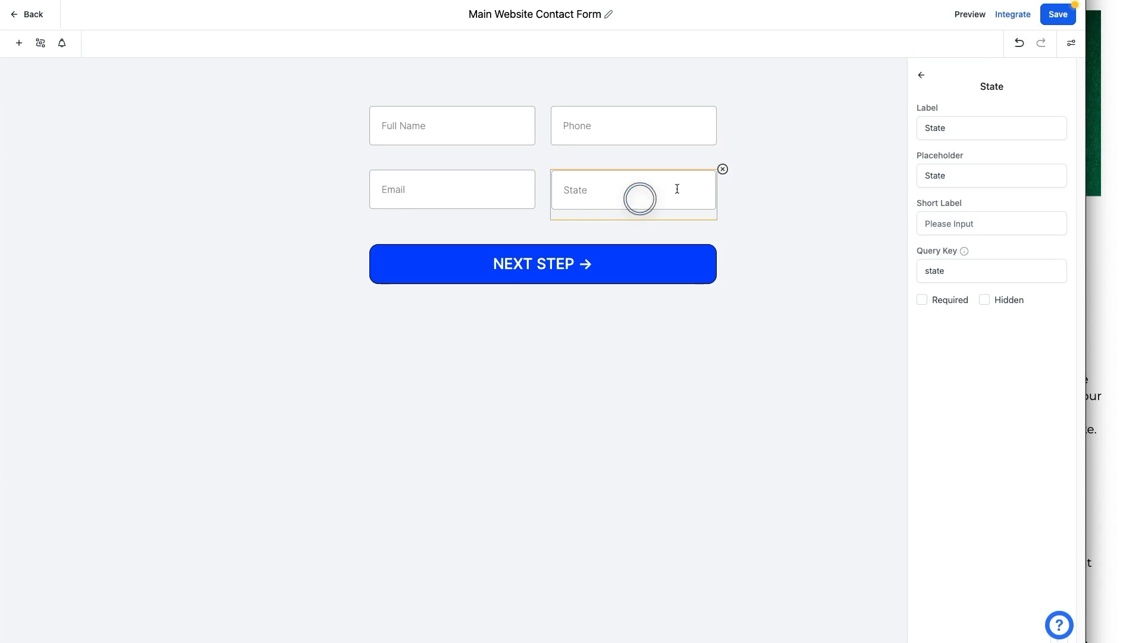
left_click(723, 169)
left_click(755, 194)
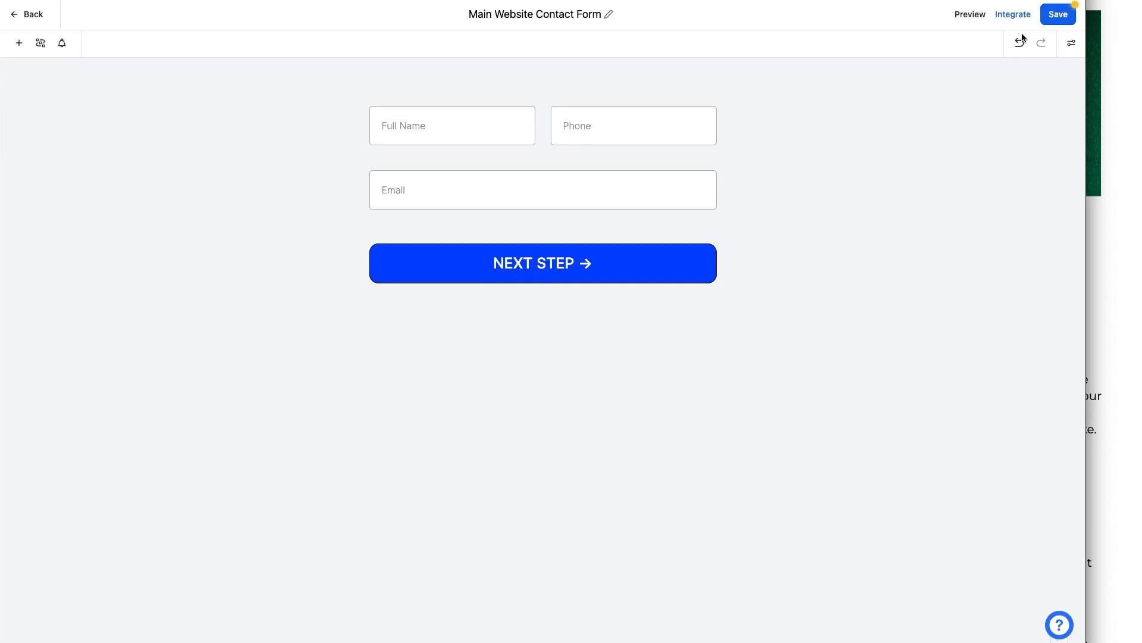
left_click(1057, 14)
left_click(820, 266)
Preview the contact form and examine its embed layout, trigger, activation and deactivation options in the Integrate settings.
left_click(970, 15)
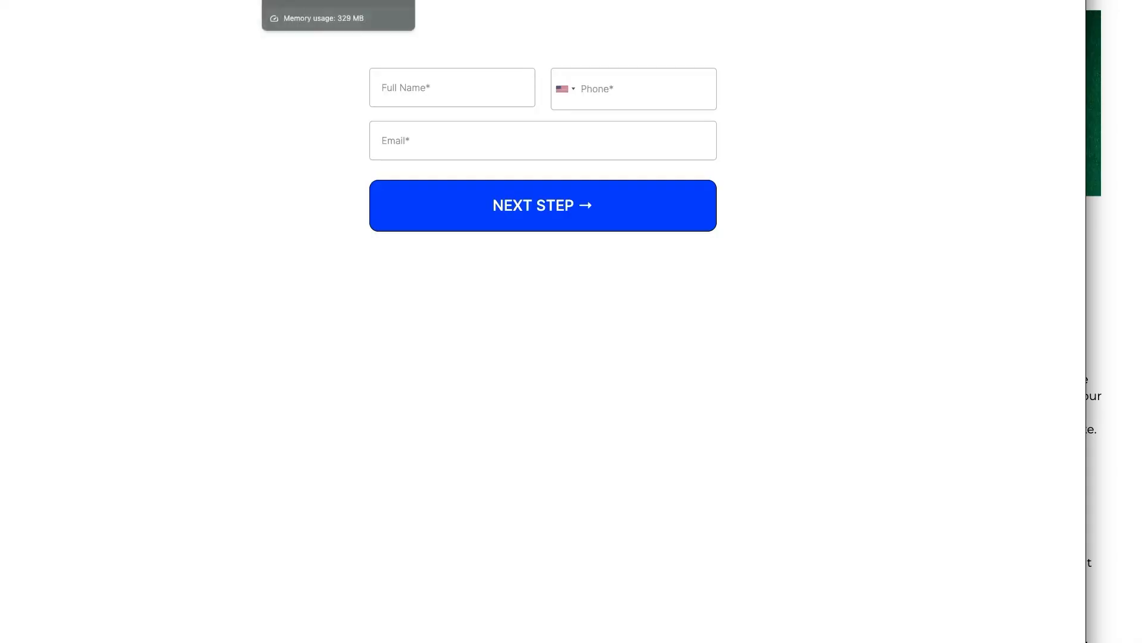
left_click(938, 102)
left_click(1016, 22)
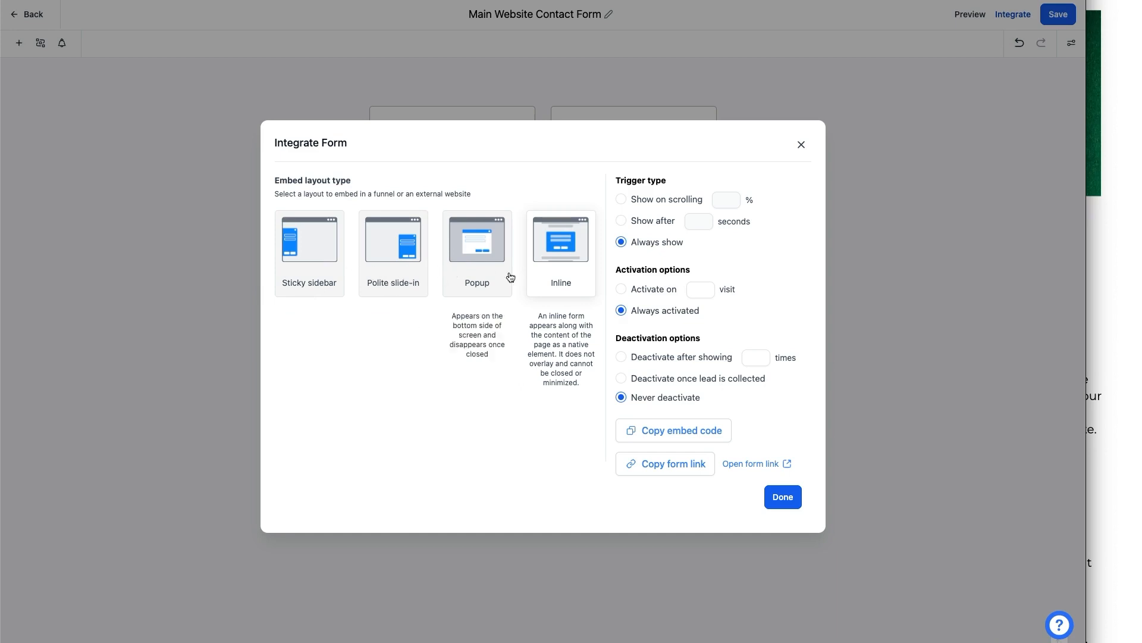
left_click(801, 144)
left_click(874, 153)
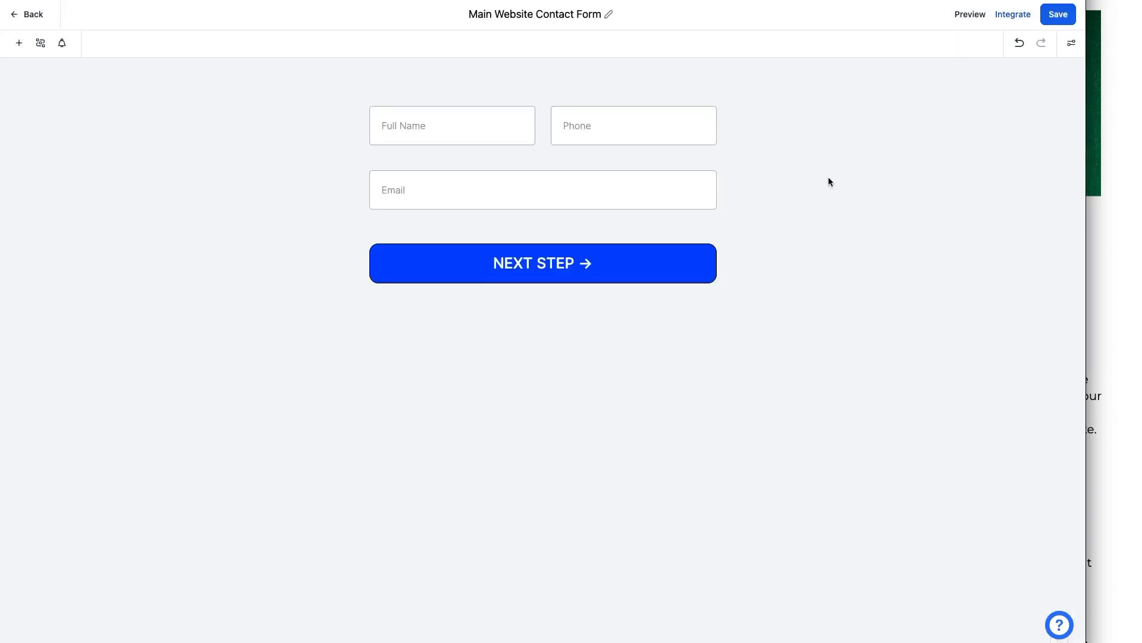
Open the Nutrifit Wellness website's Home page for editing in a new tab.
left_click(30, 16)
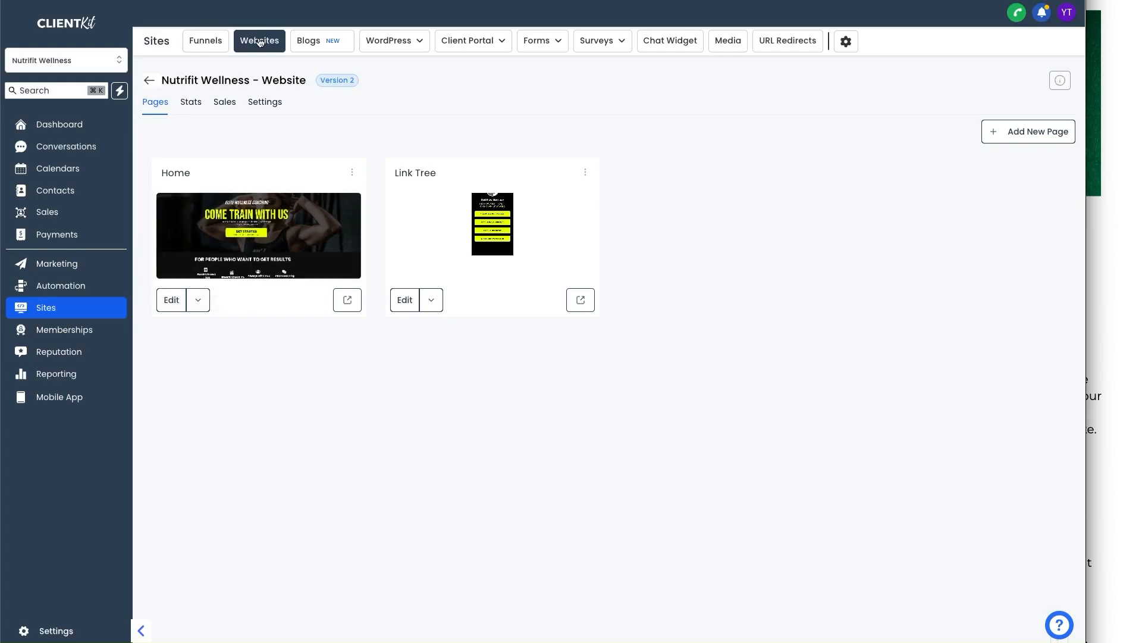
left_click(198, 300)
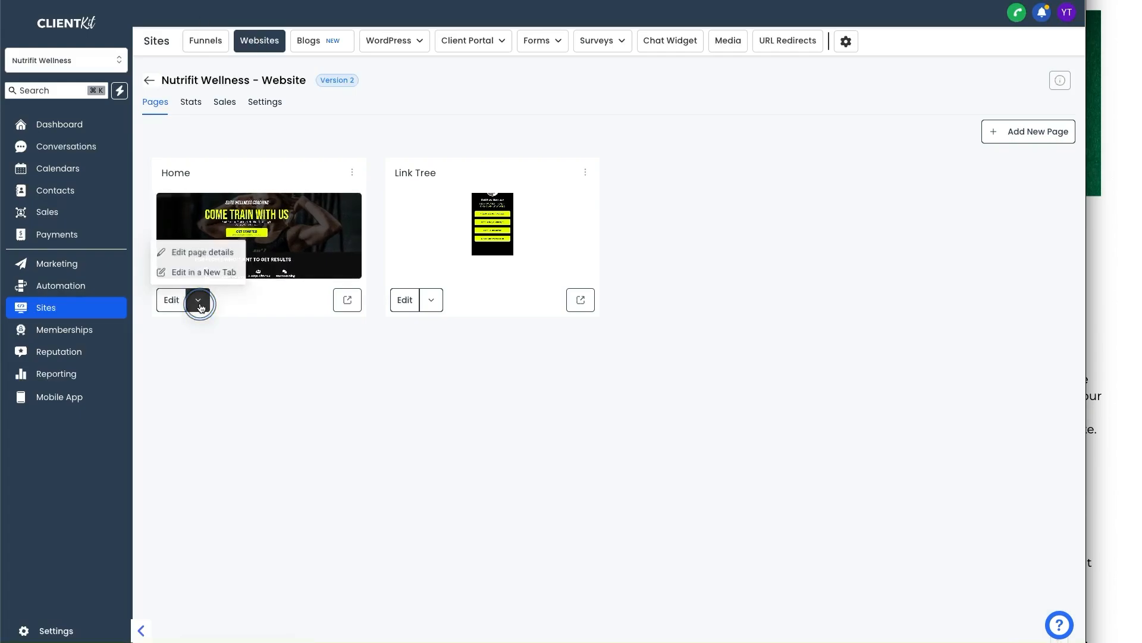
left_click(204, 273)
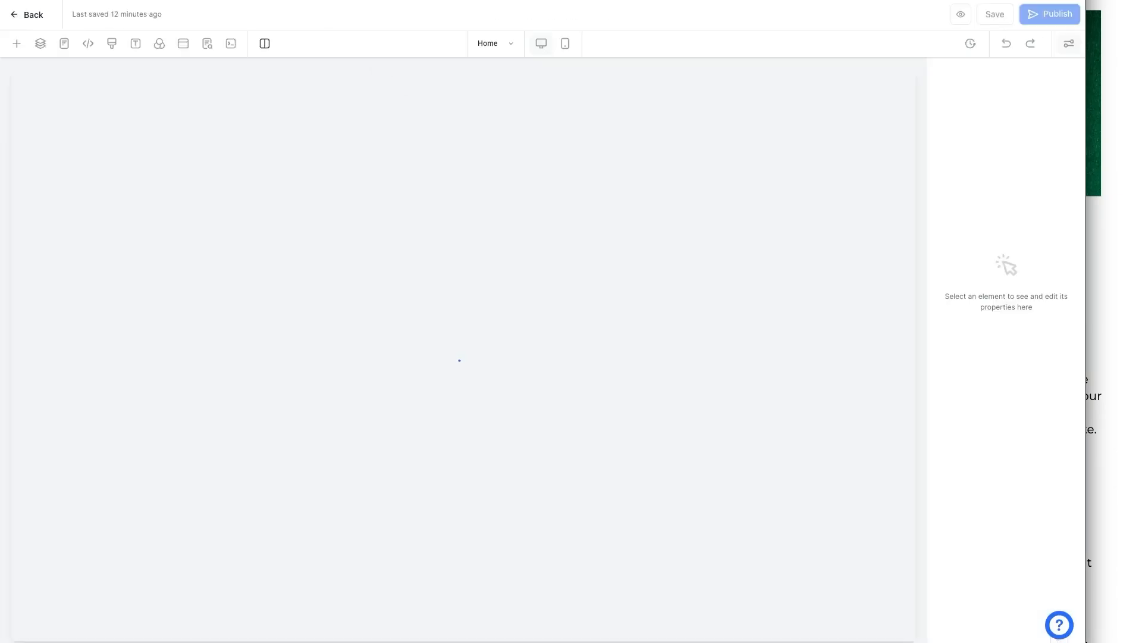
left_click(294, 285)
Examine the Home page's Request More Info form and compare it with the contact form in the form builder tab.
scroll(280, 298, "down", 20)
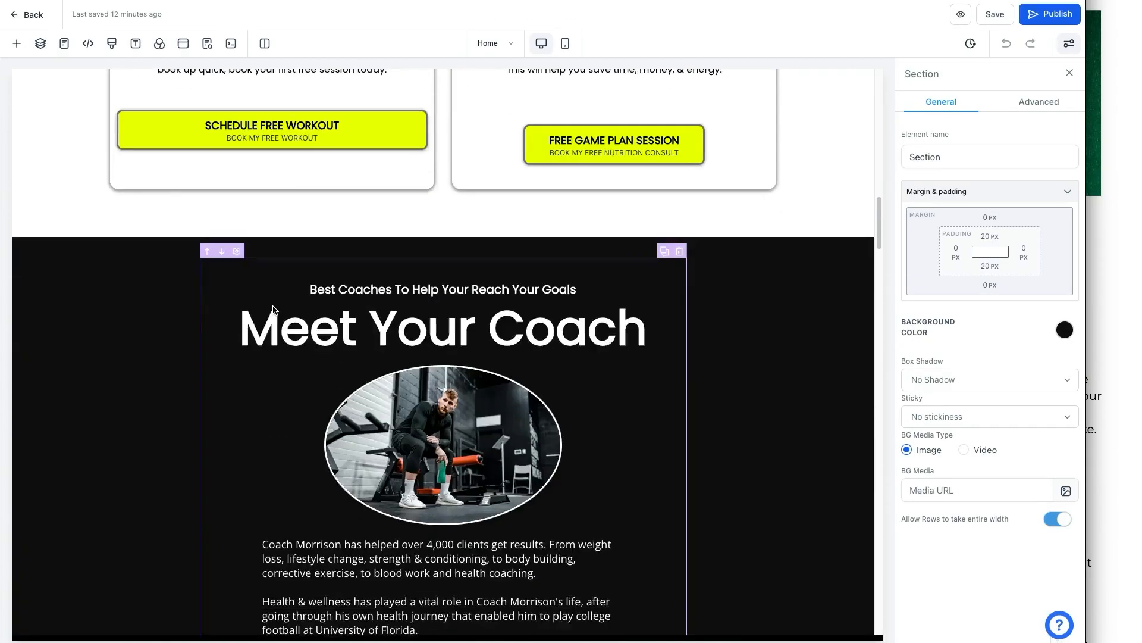
scroll(274, 310, "down", 15)
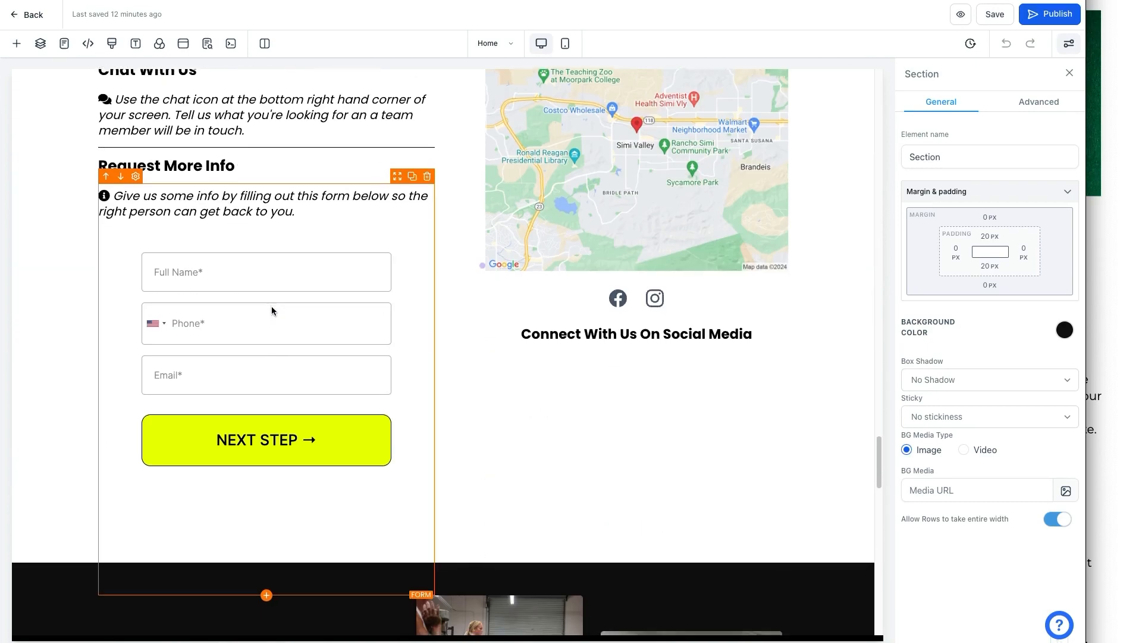
scroll(271, 310, "down", 2)
left_click(259, 269)
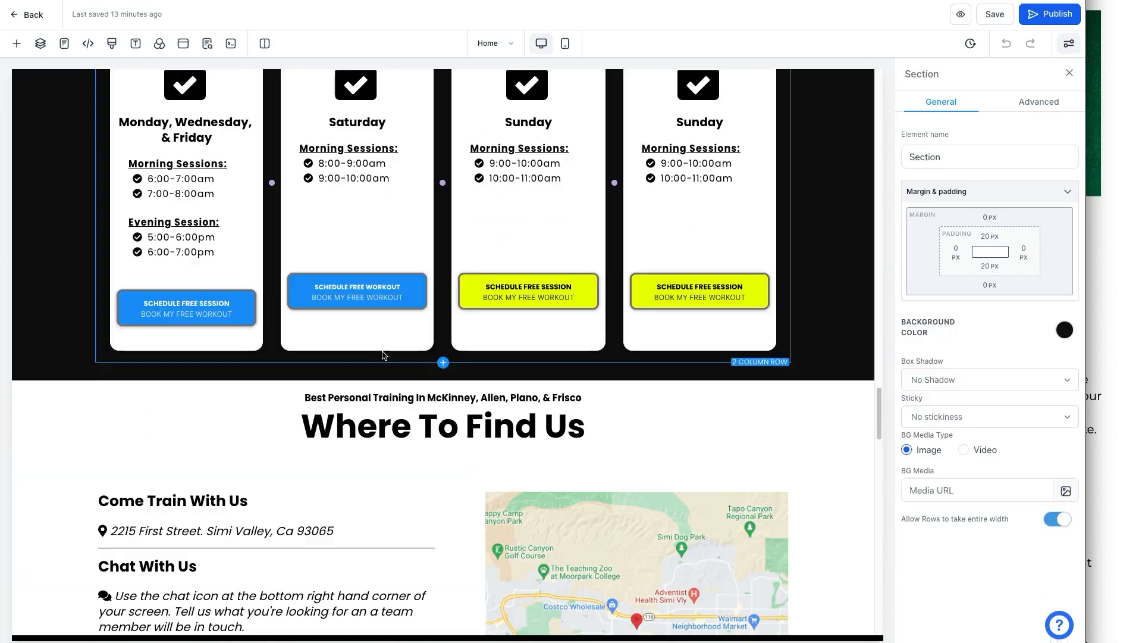
scroll(381, 356, "down", 8)
scroll(382, 351, "up", 20)
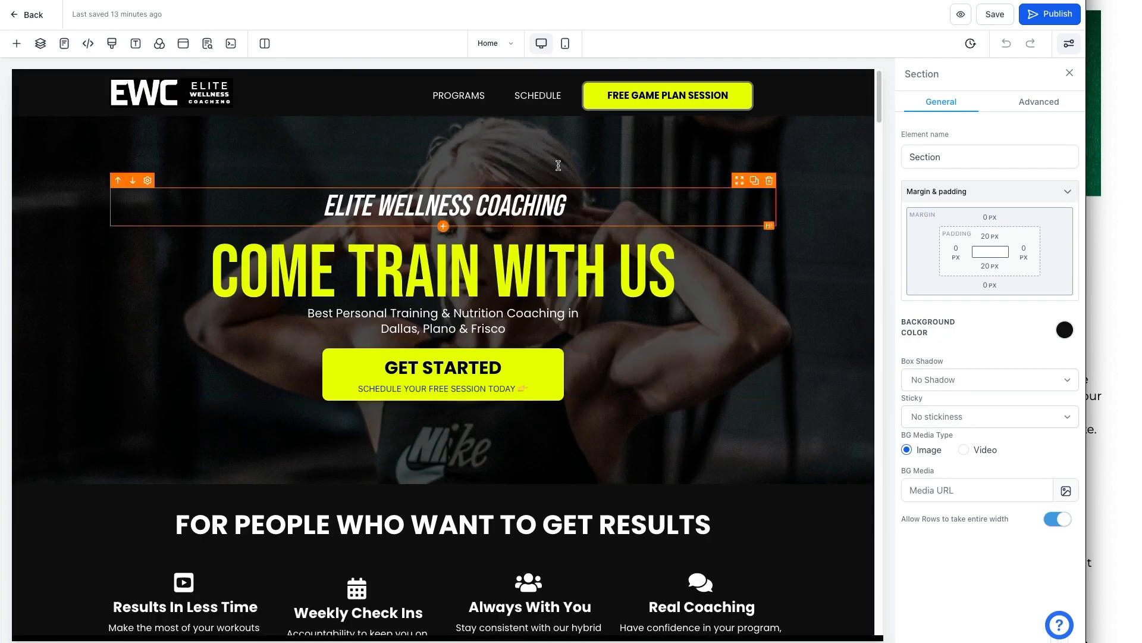
mouse_move(1052, 10)
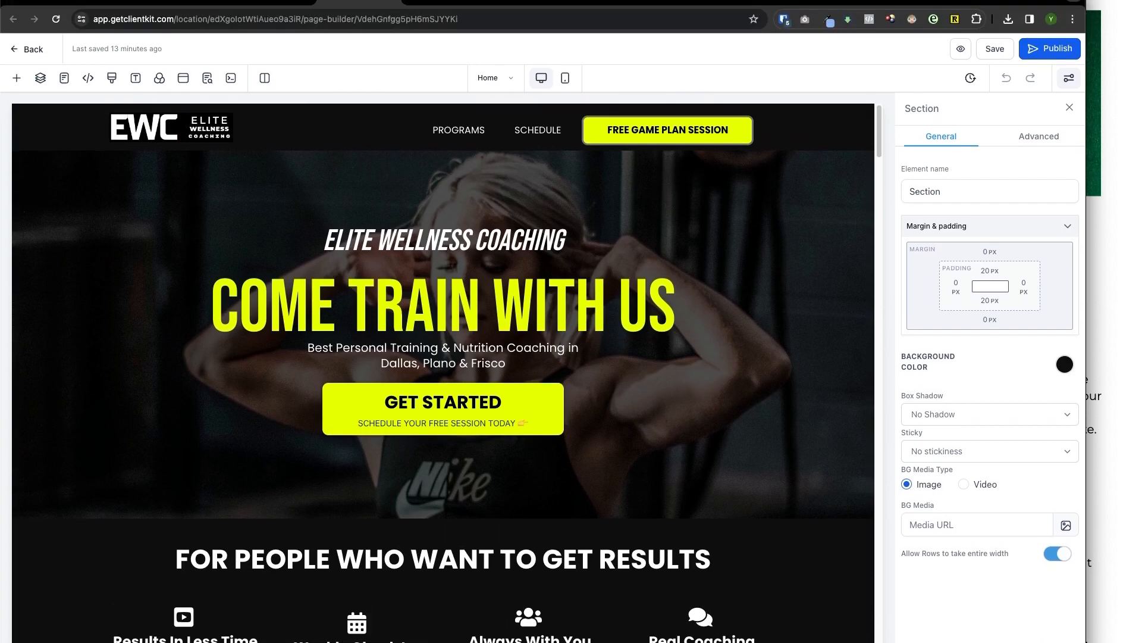
left_click(438, 10)
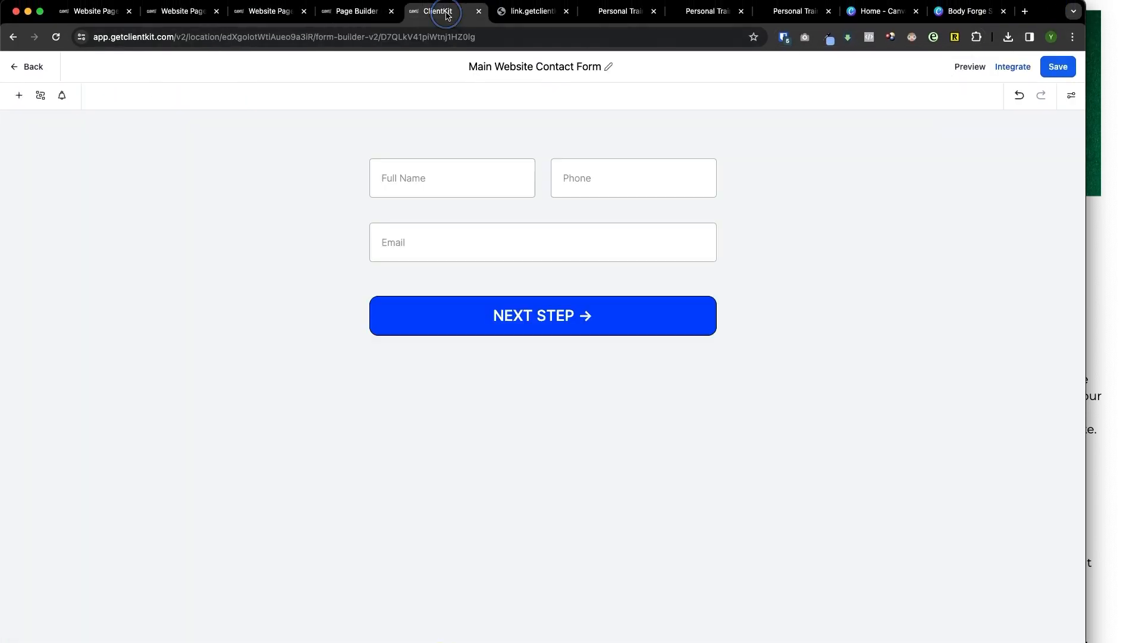
left_click(357, 10)
left_click(434, 11)
left_click(357, 11)
left_click(264, 11)
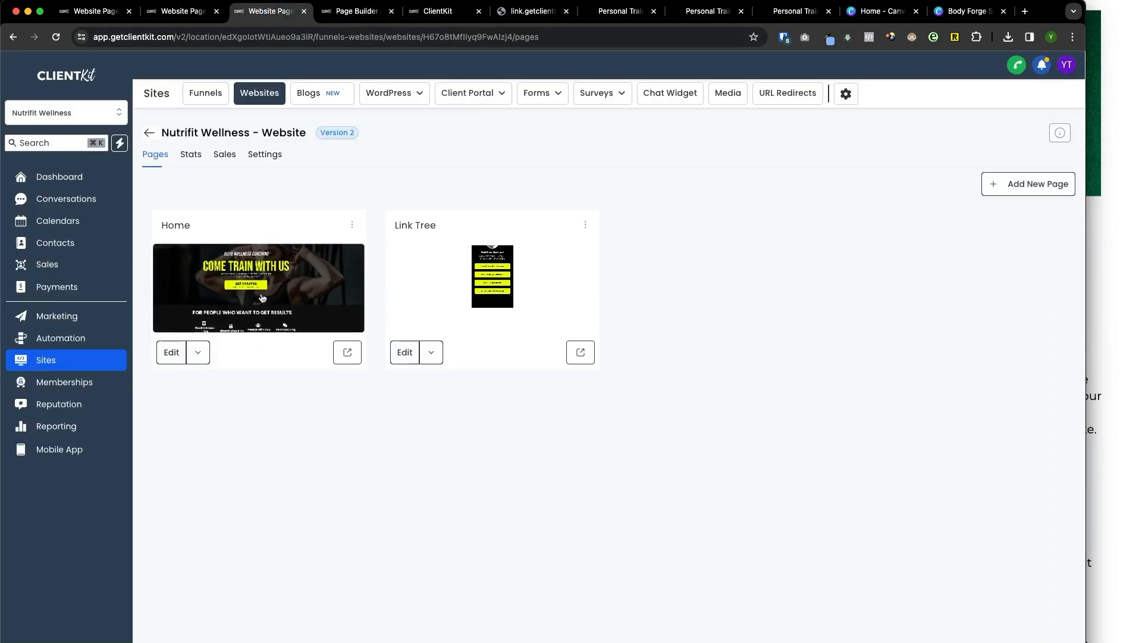
left_click(357, 11)
Switch the Request More Info form element to Contact Us and FB Group Optin, and reselect Main Website Contact Form to refresh it.
scroll(315, 330, "down", 4)
scroll(315, 331, "down", 20)
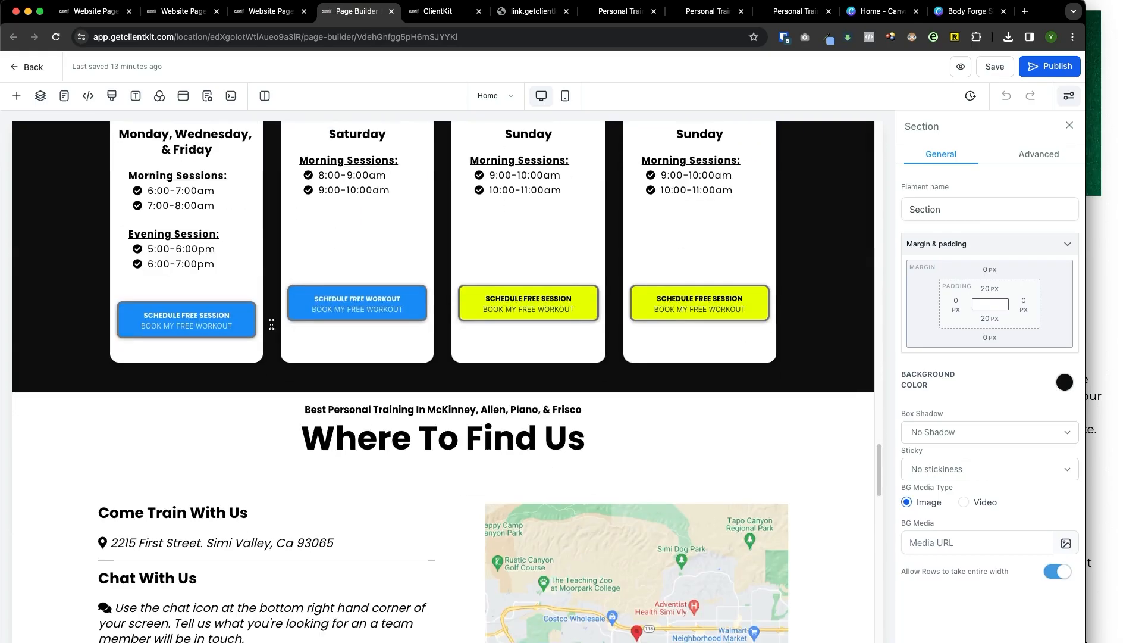
scroll(271, 324, "down", 12)
scroll(325, 335, "up", 3)
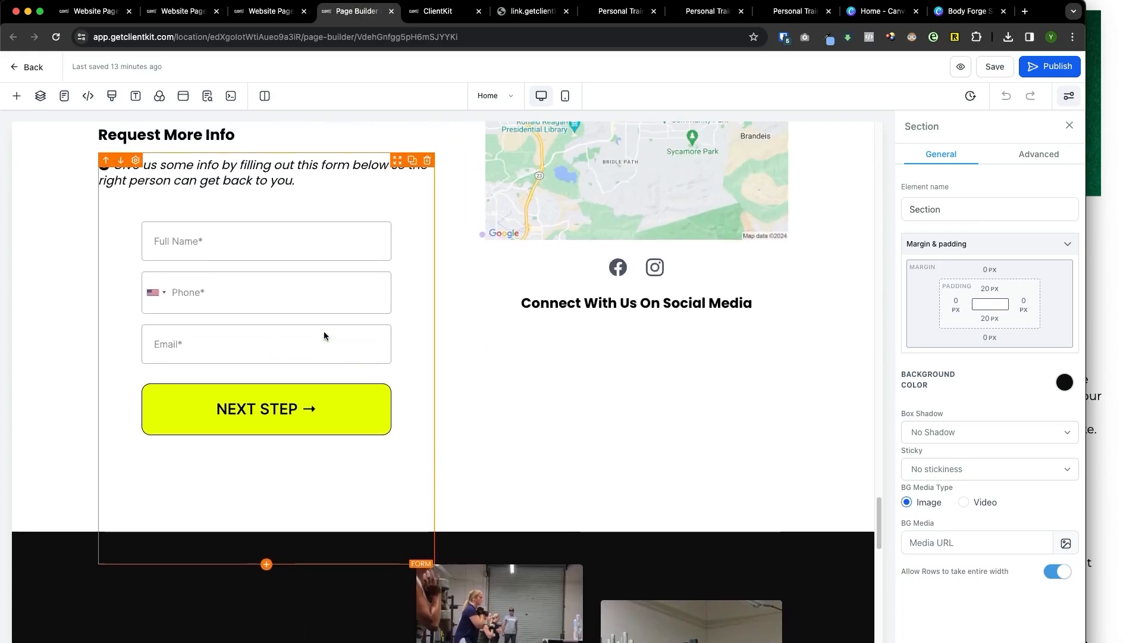
left_click(335, 284)
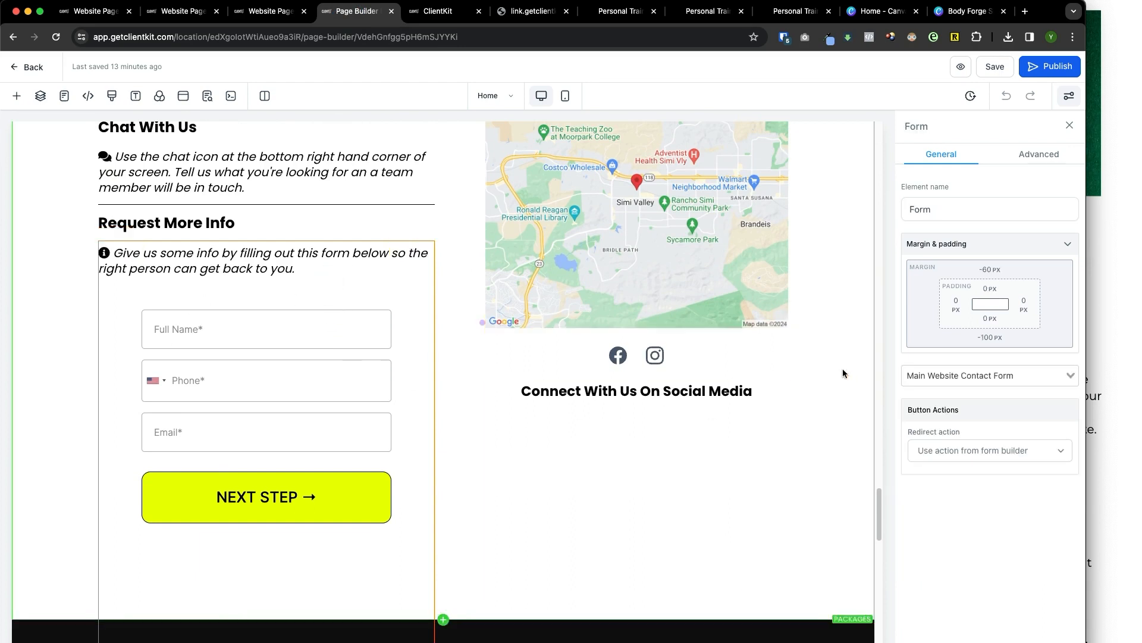
left_click(1010, 376)
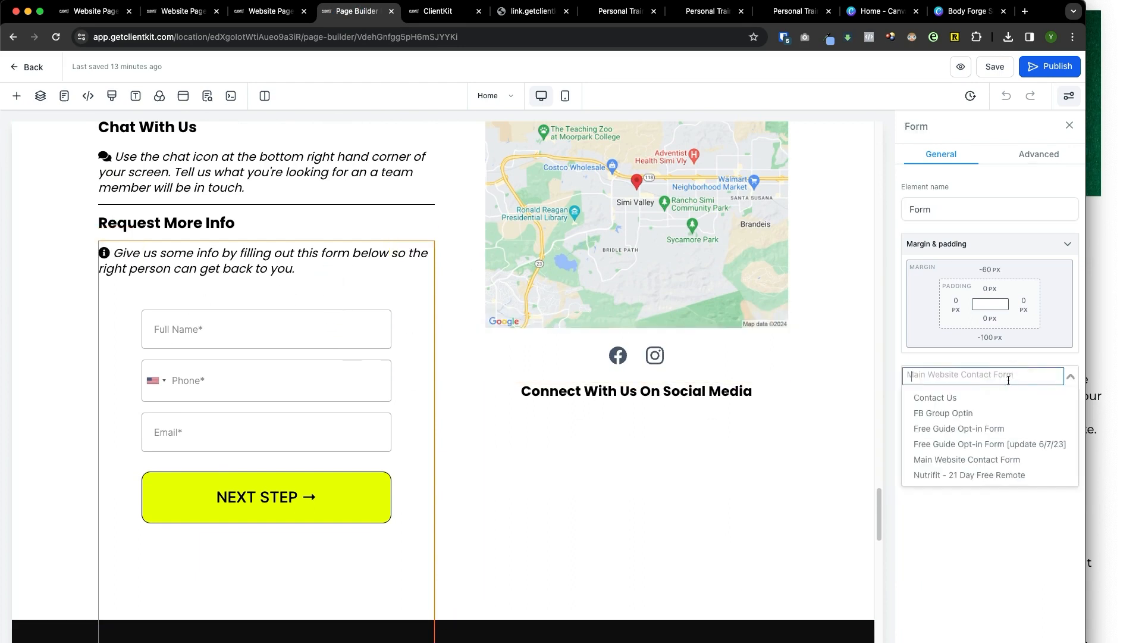
left_click(998, 395)
left_click(977, 377)
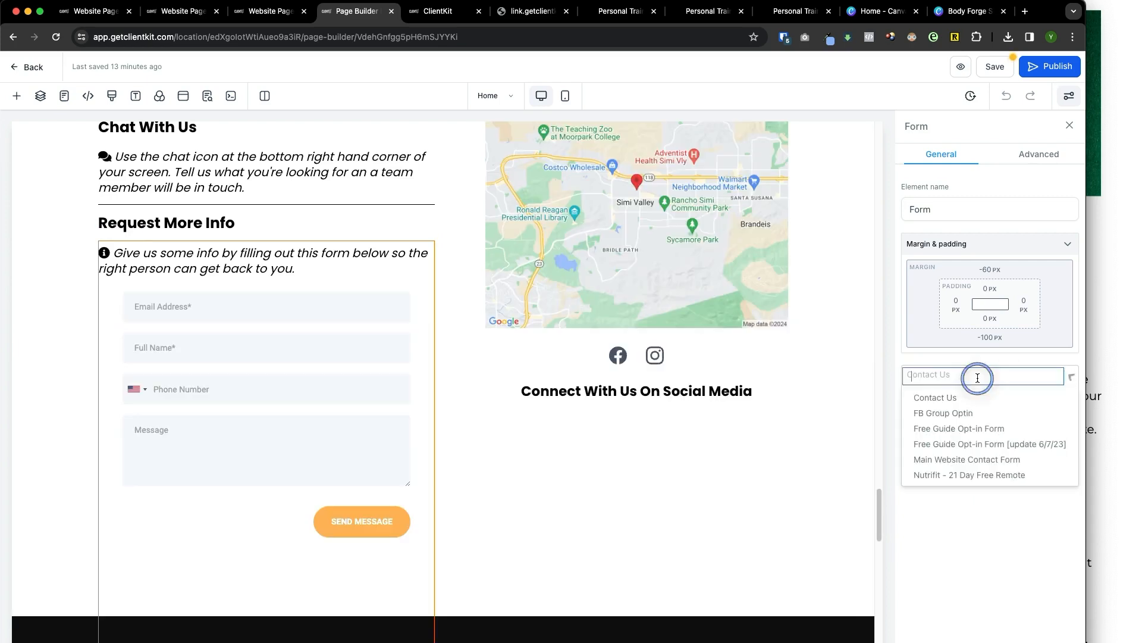
left_click(983, 405)
left_click(970, 377)
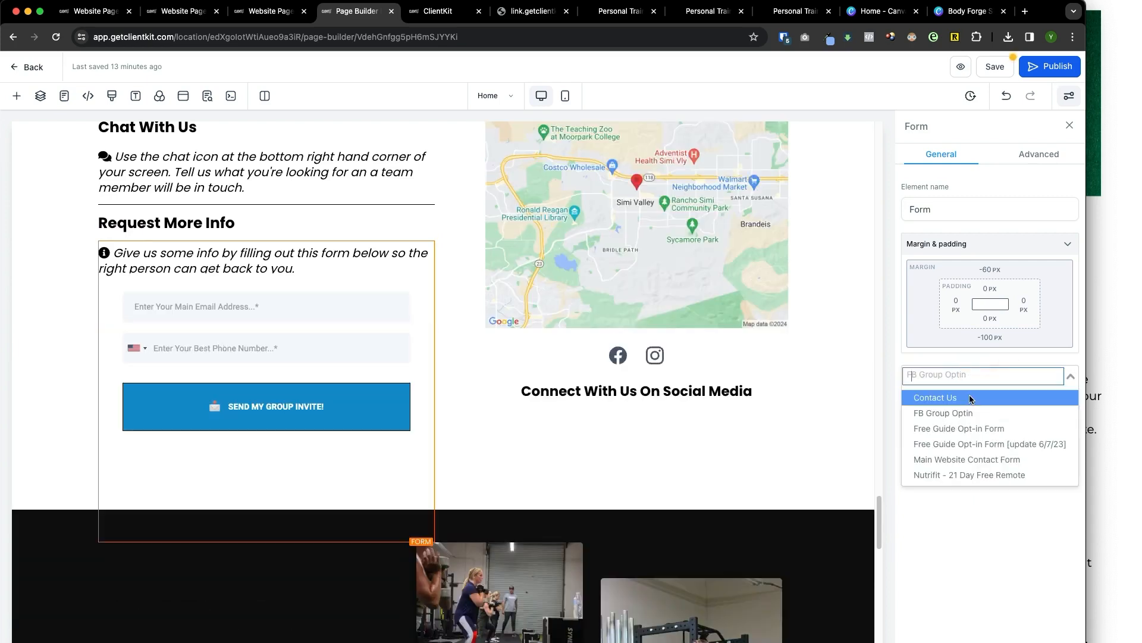
left_click(971, 457)
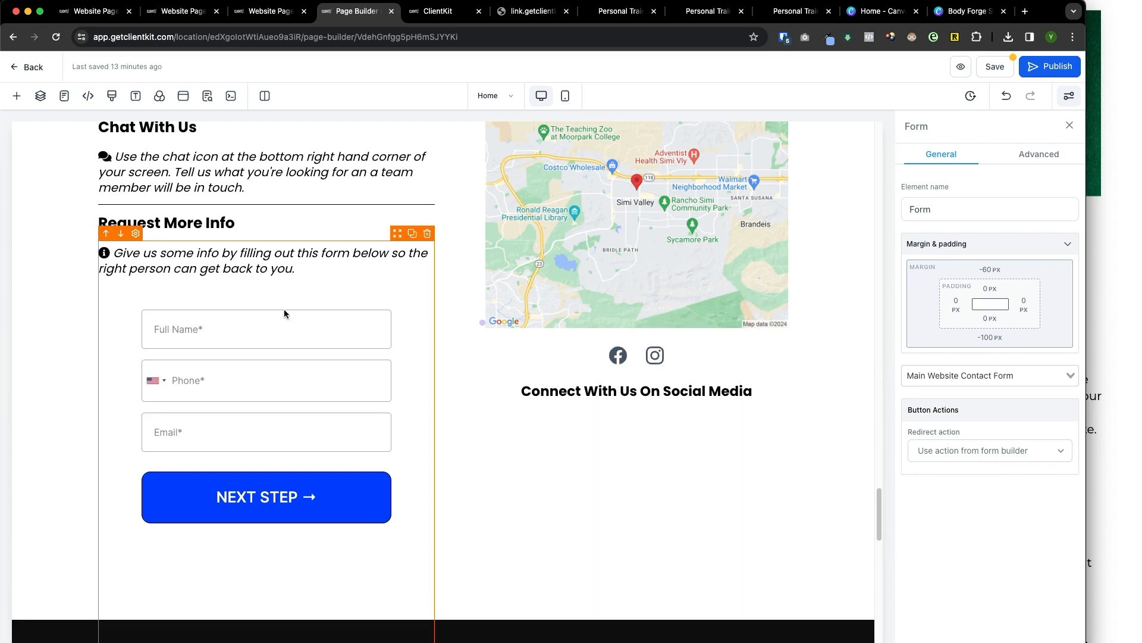
mouse_move(254, 458)
left_mouse_down()
mouse_move(148, 517)
mouse_move(409, 470)
mouse_move(243, 446)
left_mouse_up()
left_click_drag(462, 77, 465, 30)
left_click_drag(379, 210, 369, 365)
left_click_drag(397, 322, 415, 357)
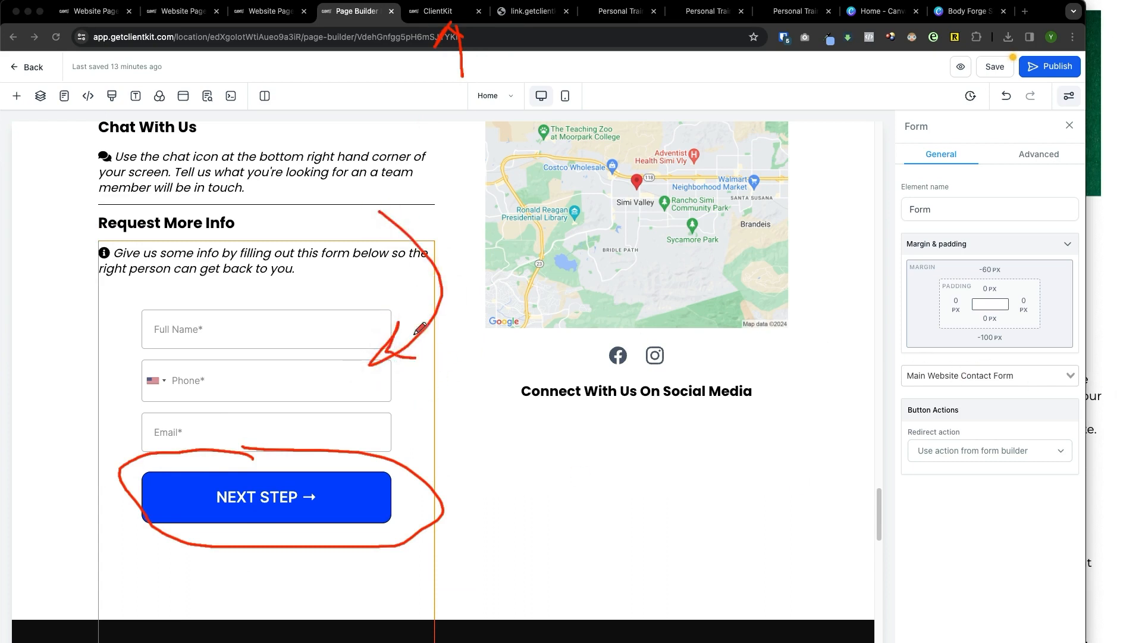
key("Escape")
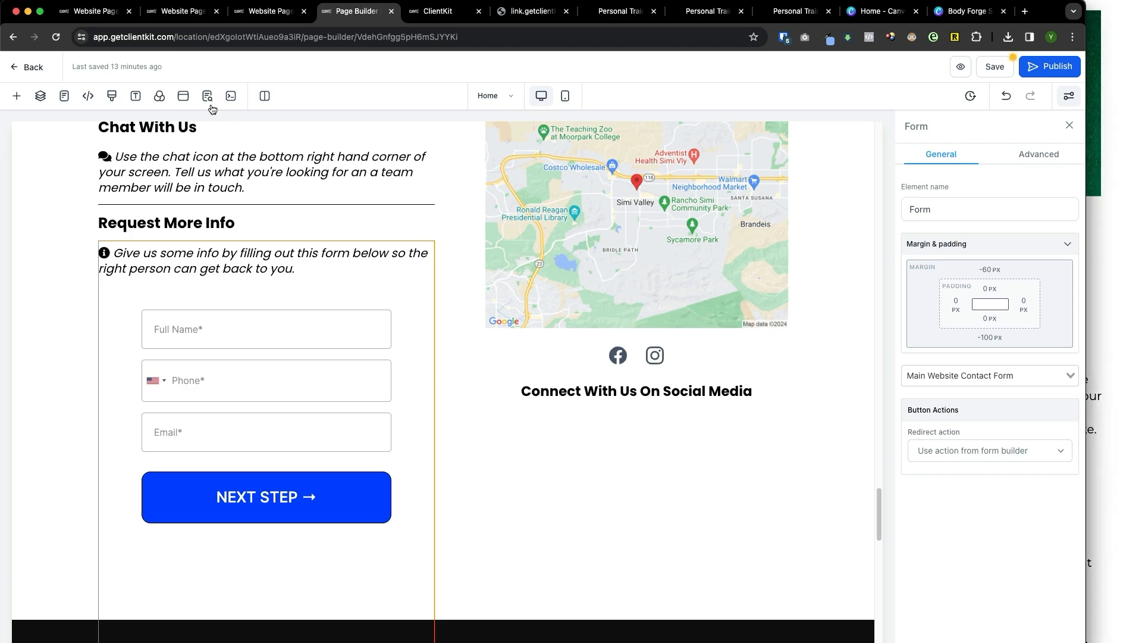
Refresh the popup's form by switching to FB Group Optin and Contact Us, reselect Main Website Contact Form, and close the popup.
left_click(183, 96)
left_click(646, 407)
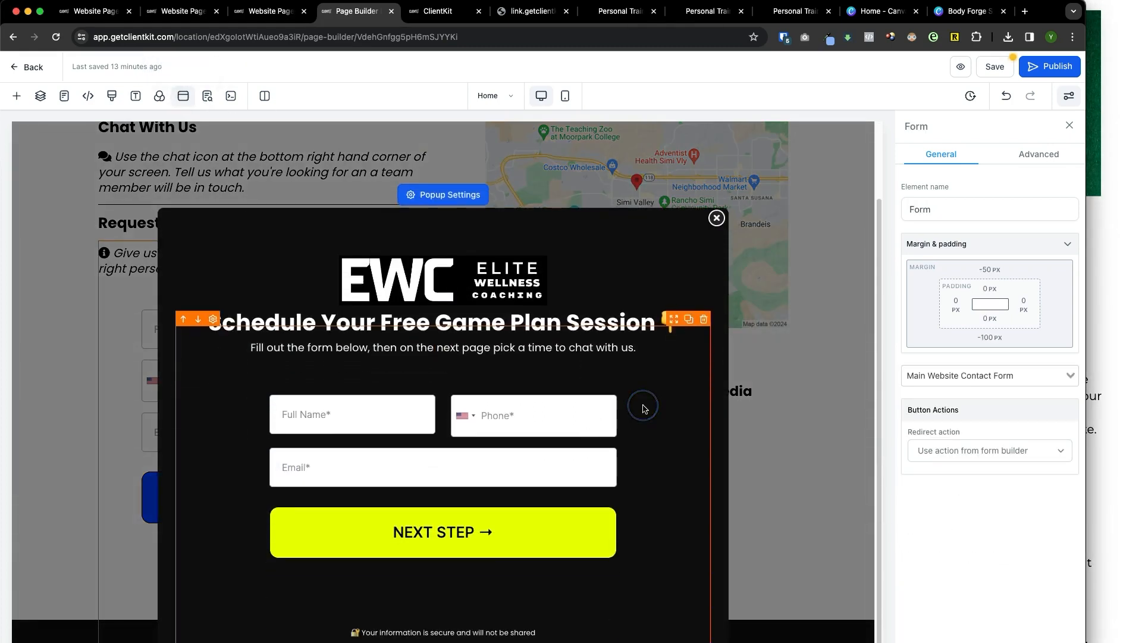
left_click(989, 381)
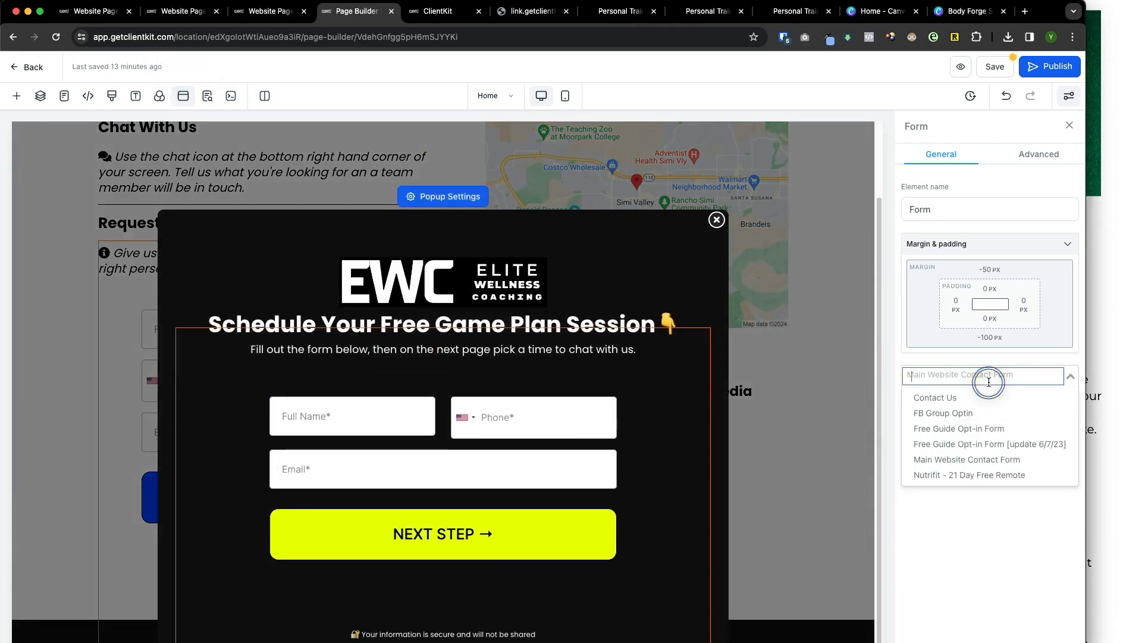
left_click(984, 412)
left_click(976, 378)
left_click(975, 396)
left_click(969, 376)
left_click(972, 456)
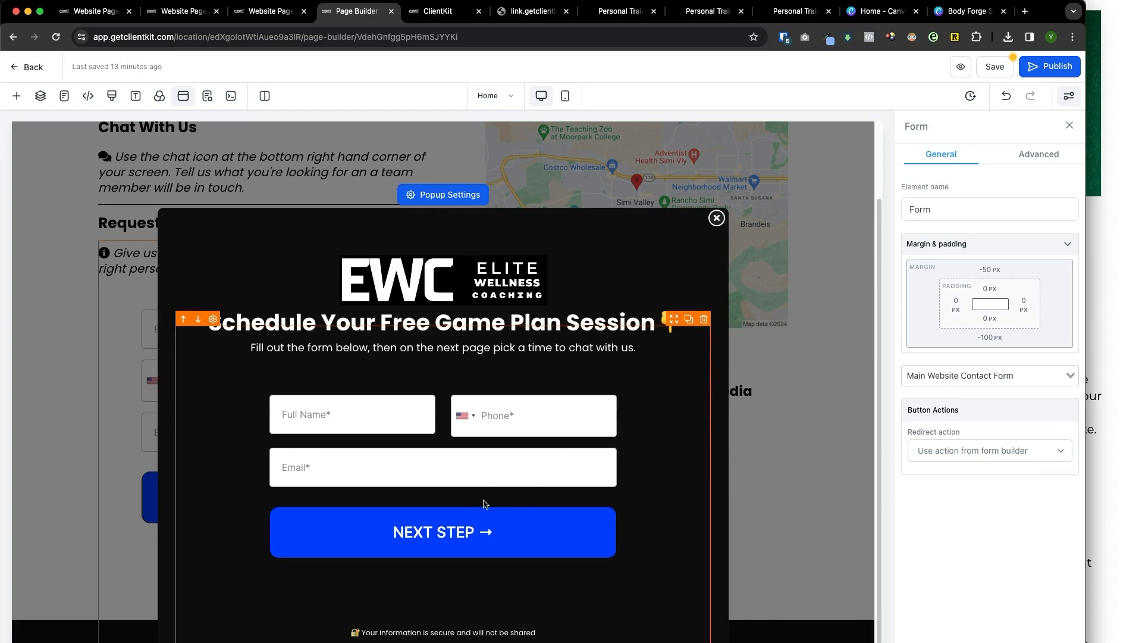
left_click(716, 218)
Save the Home page with its refreshed contact forms.
left_click(996, 68)
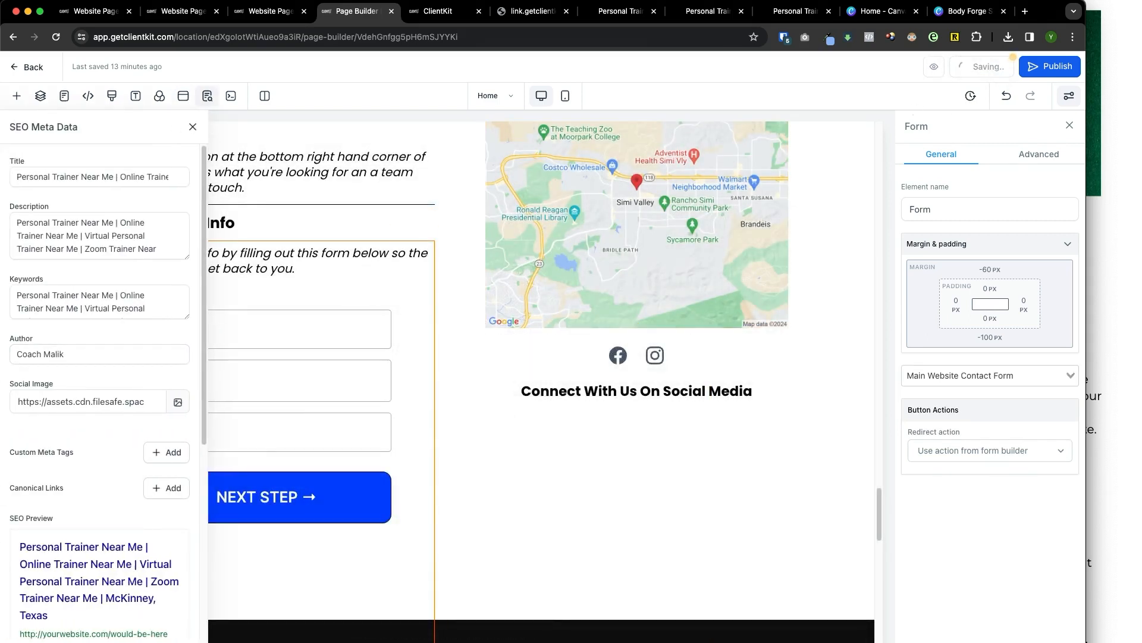
left_click(177, 622)
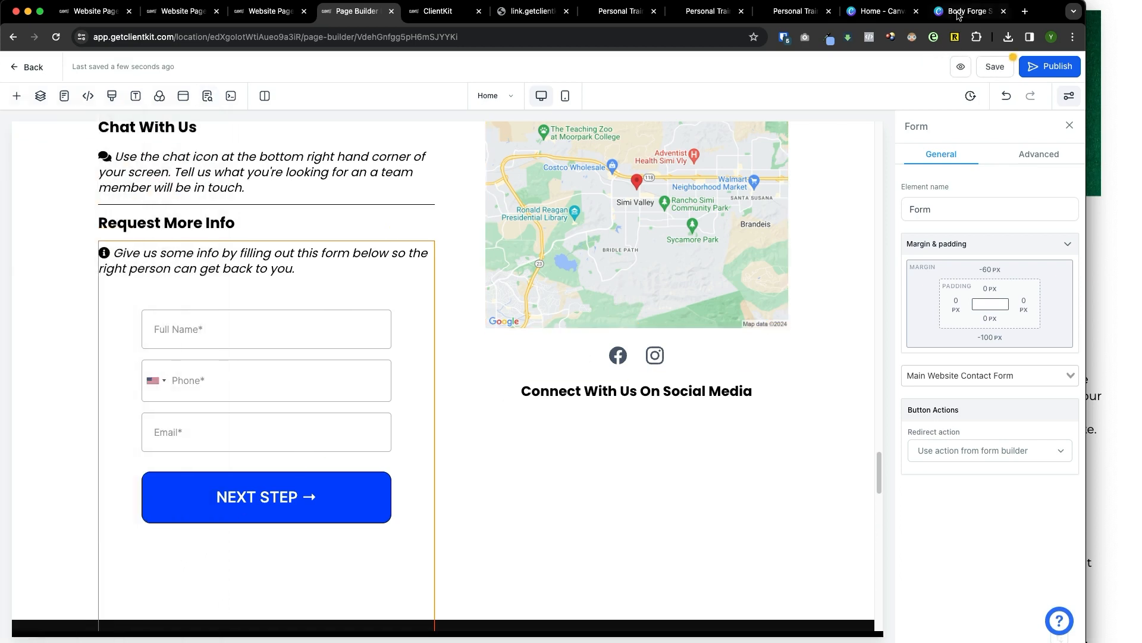
left_click(990, 67)
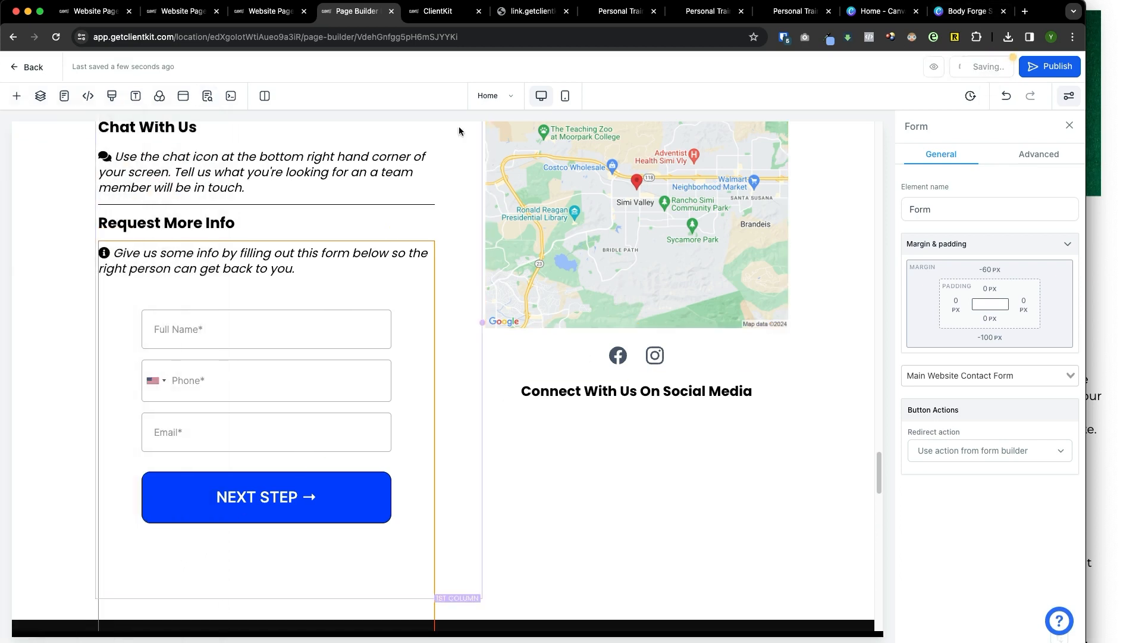
Return to the Forms list from the contact form's editor and show the options for adding a form.
left_click(457, 17)
left_click(886, 215)
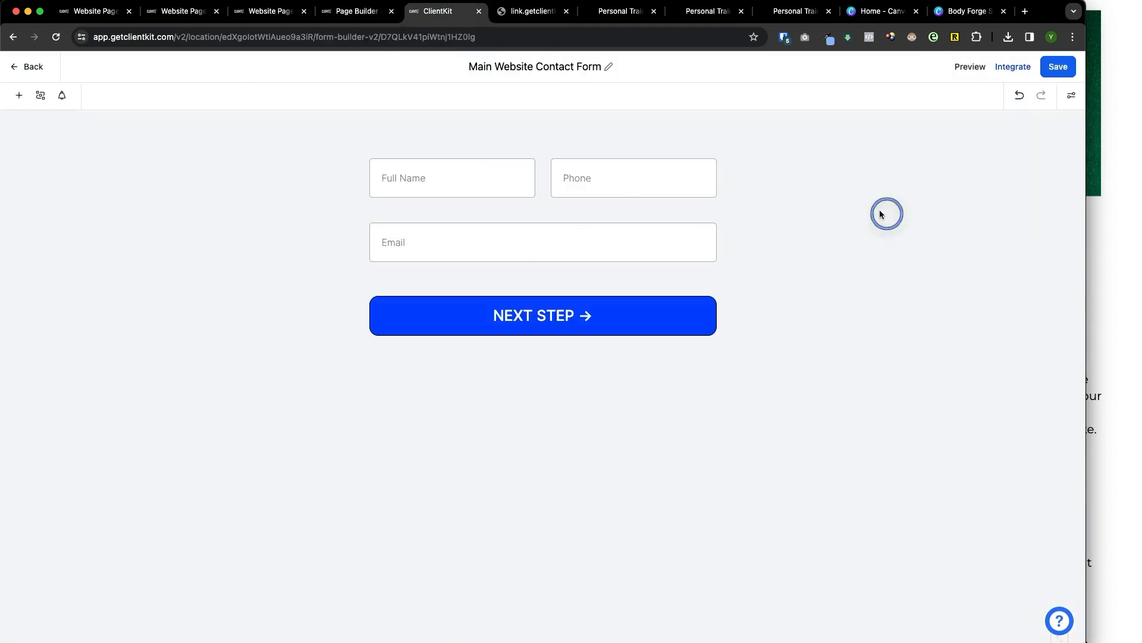
left_click(36, 67)
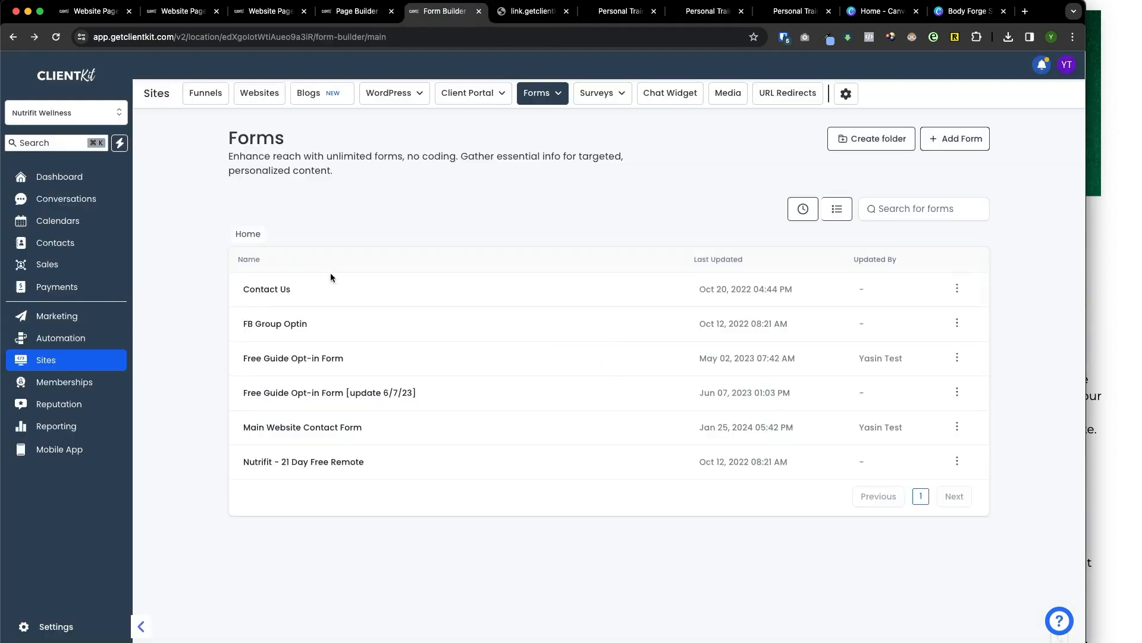
left_click(624, 173)
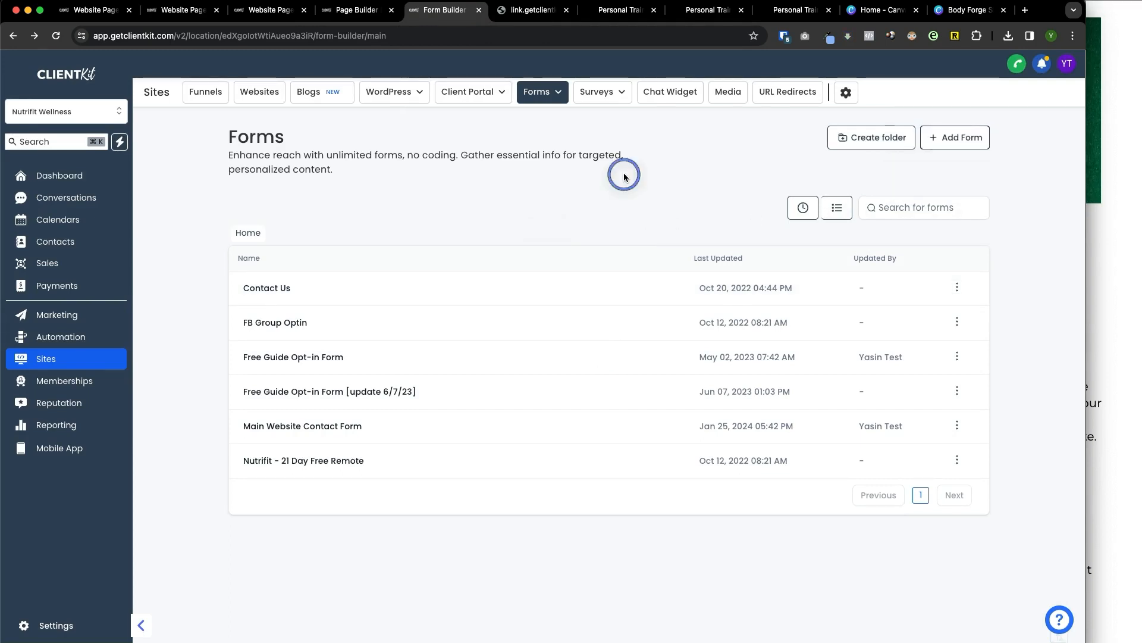
mouse_move(962, 142)
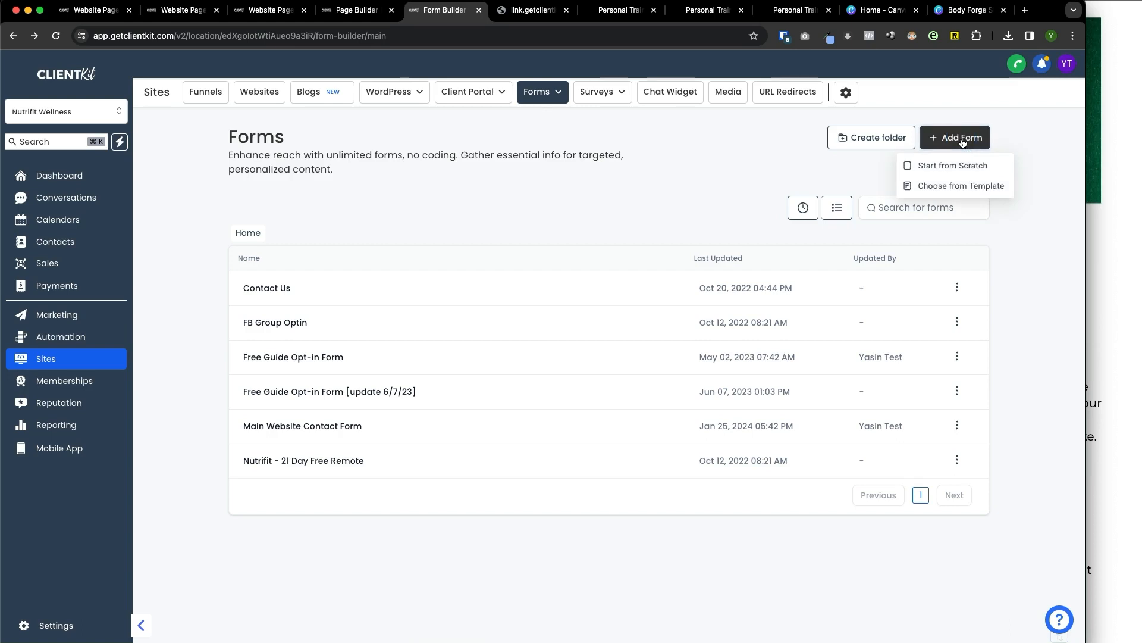
Look through the form template library and close it without choosing a template.
left_click(964, 184)
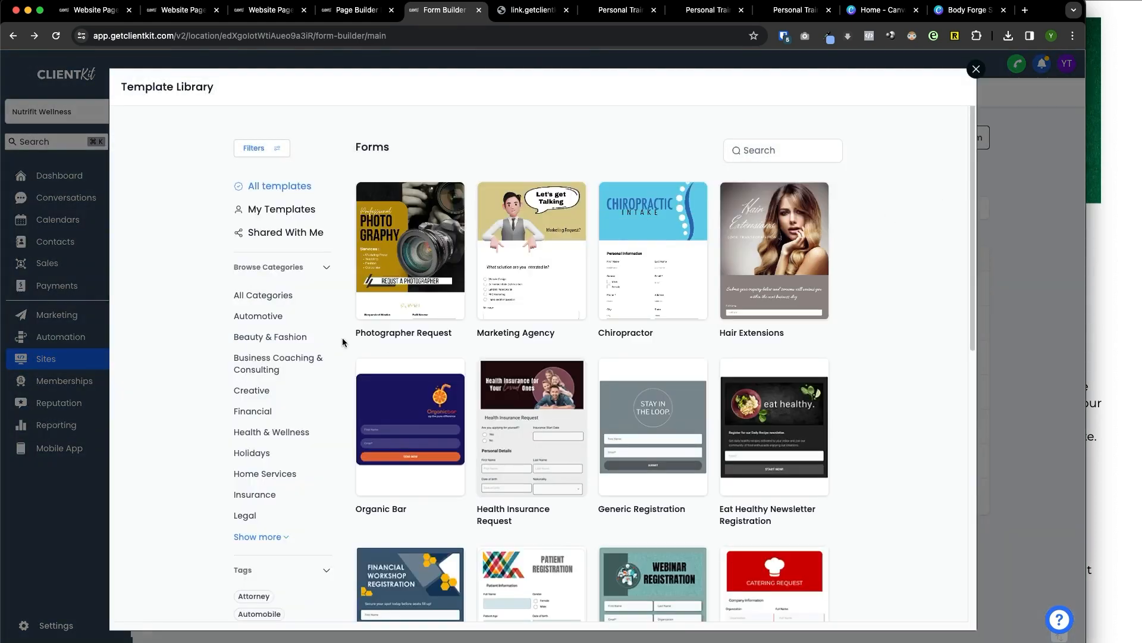
left_click(976, 70)
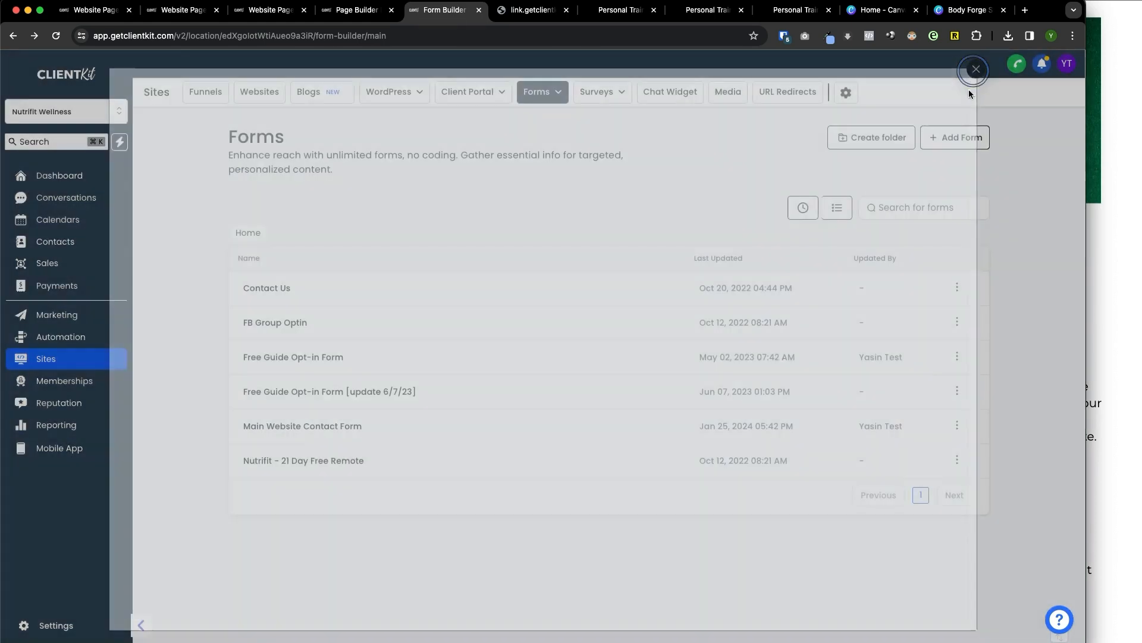
left_click(964, 137)
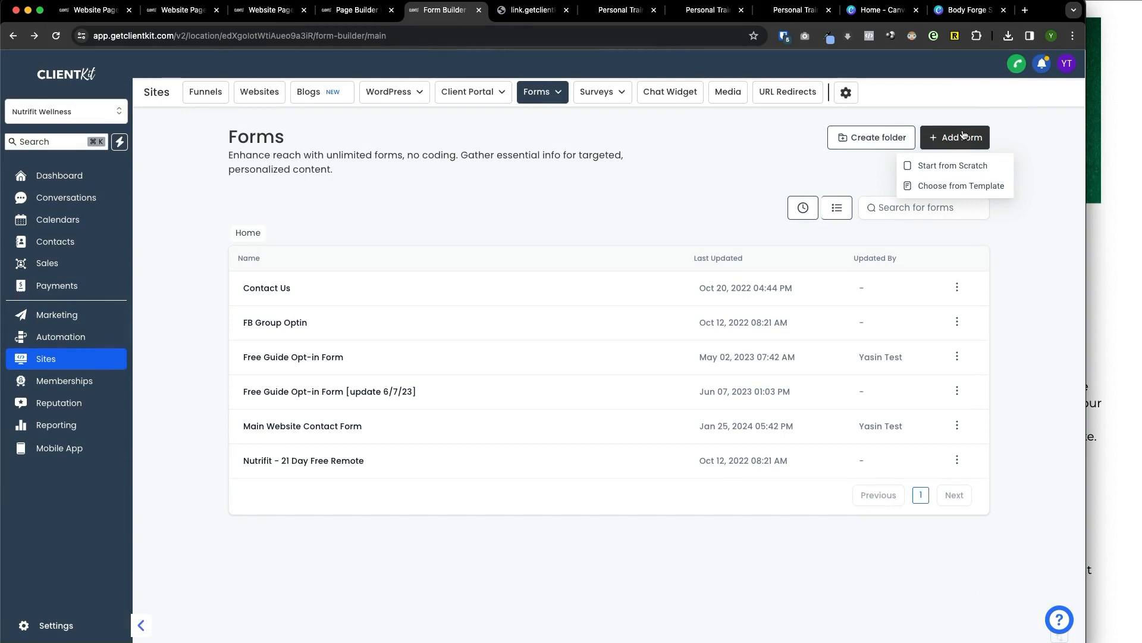
left_click(956, 155)
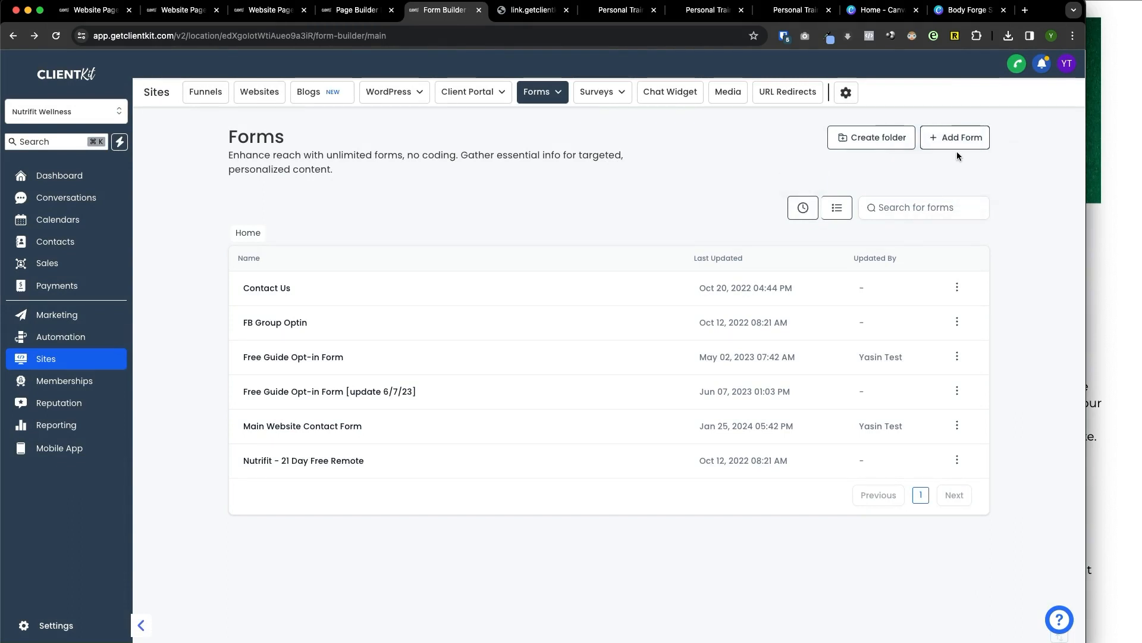
Create a new form from scratch and remove its terms and conditions consent checkbox.
left_click(959, 143)
left_click(952, 165)
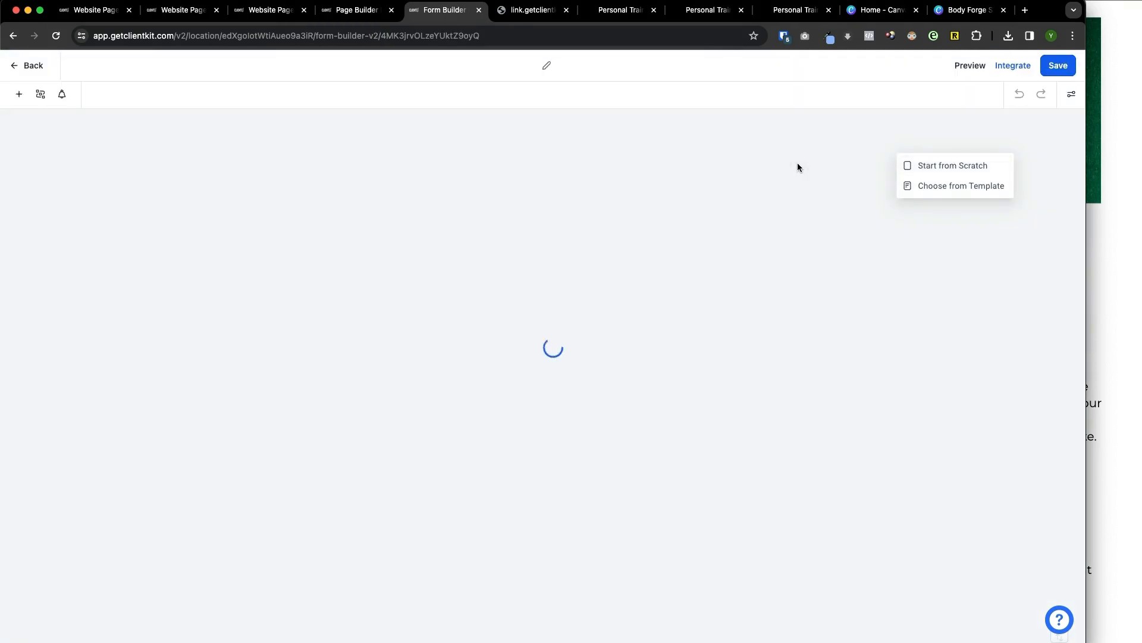
left_click(796, 186)
left_click(949, 165)
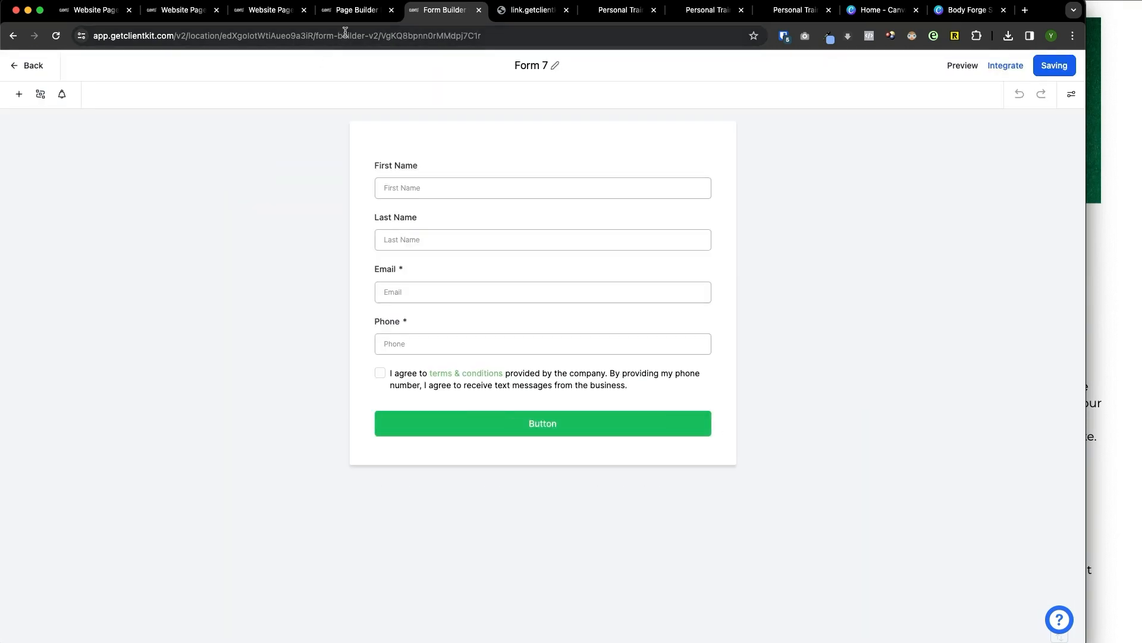
left_click(560, 386)
left_click(712, 368)
Turn on the Inline Form layout in the new form's styles.
left_click(592, 329)
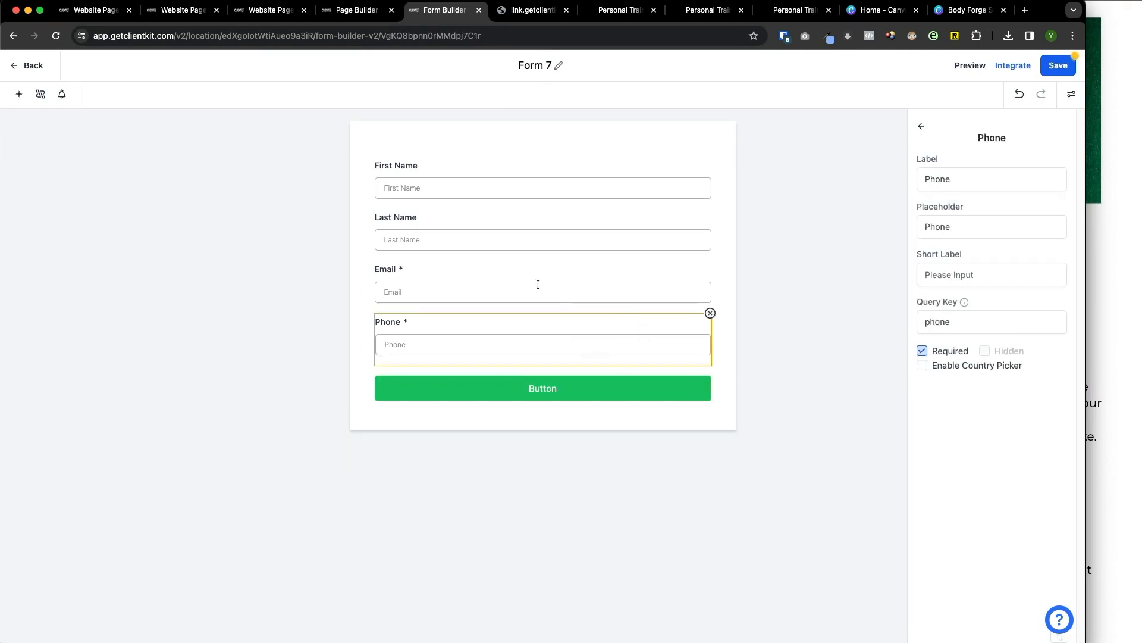
left_click(813, 193)
left_click(1070, 95)
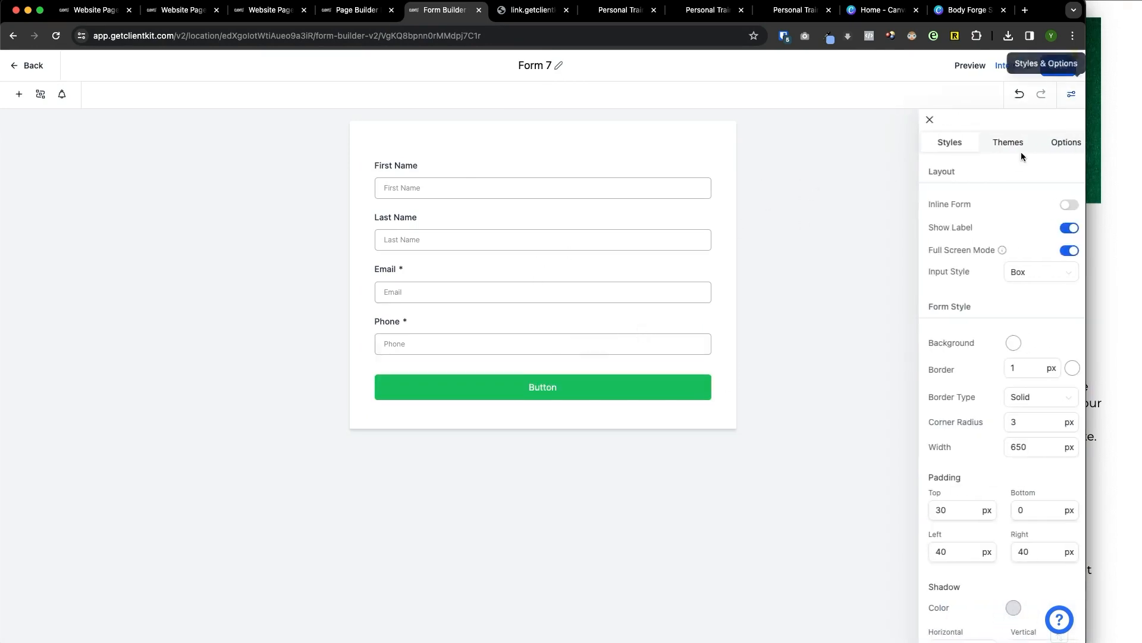
left_click(1059, 205)
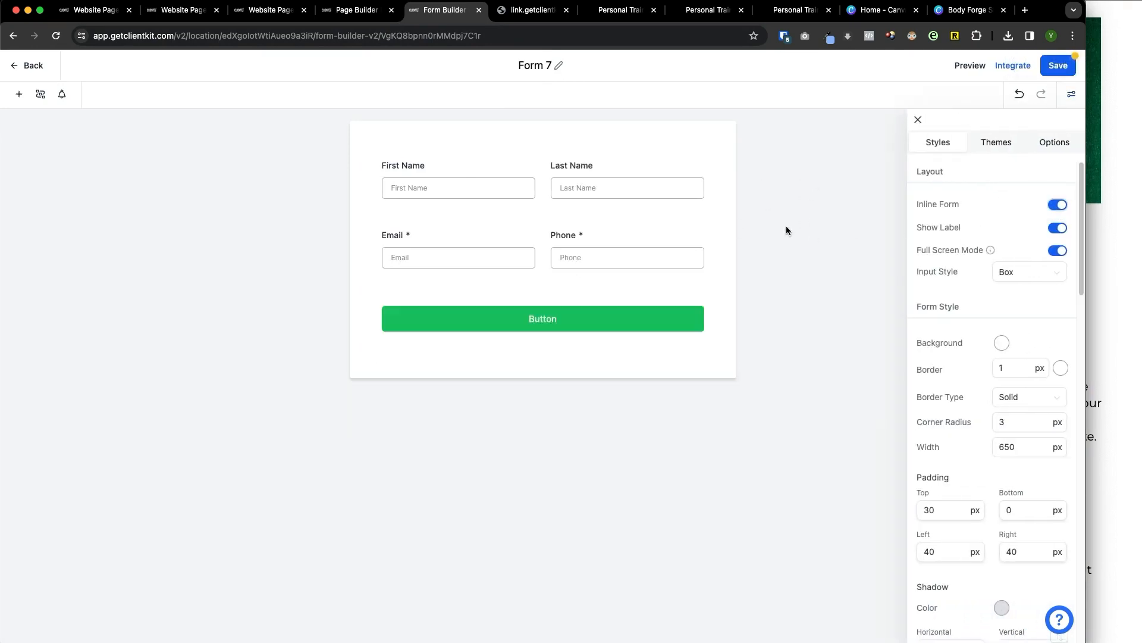
Replace the First Name and Last Name fields with a Full Name field placed before Email.
left_click(441, 194)
left_click(539, 156)
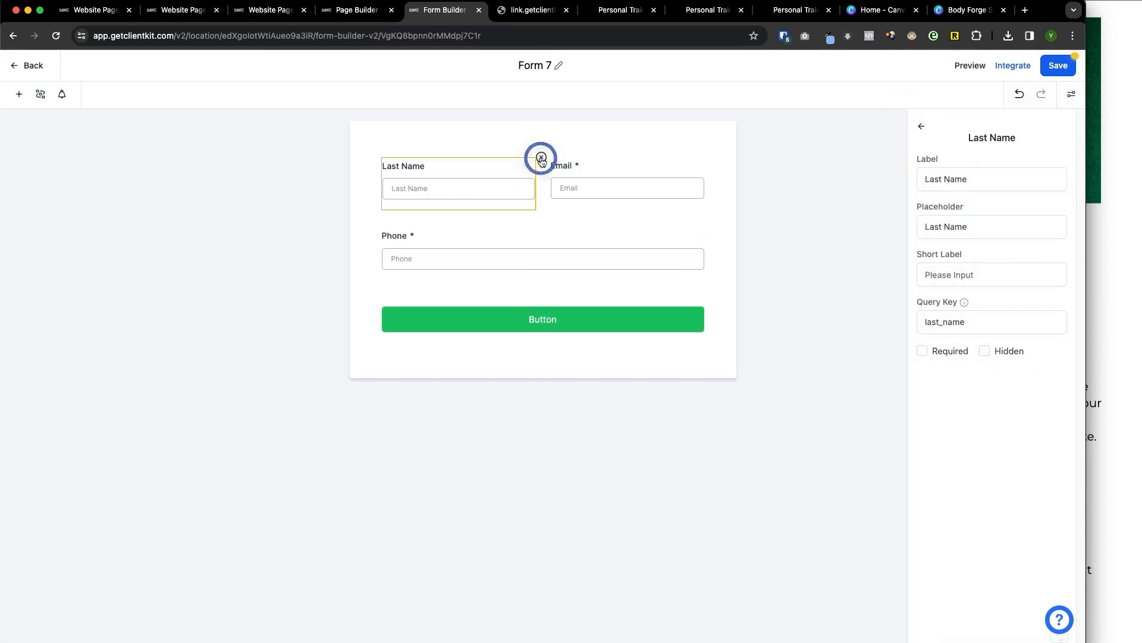
left_click(541, 157)
left_click(20, 95)
left_click_drag(42, 223, 420, 175)
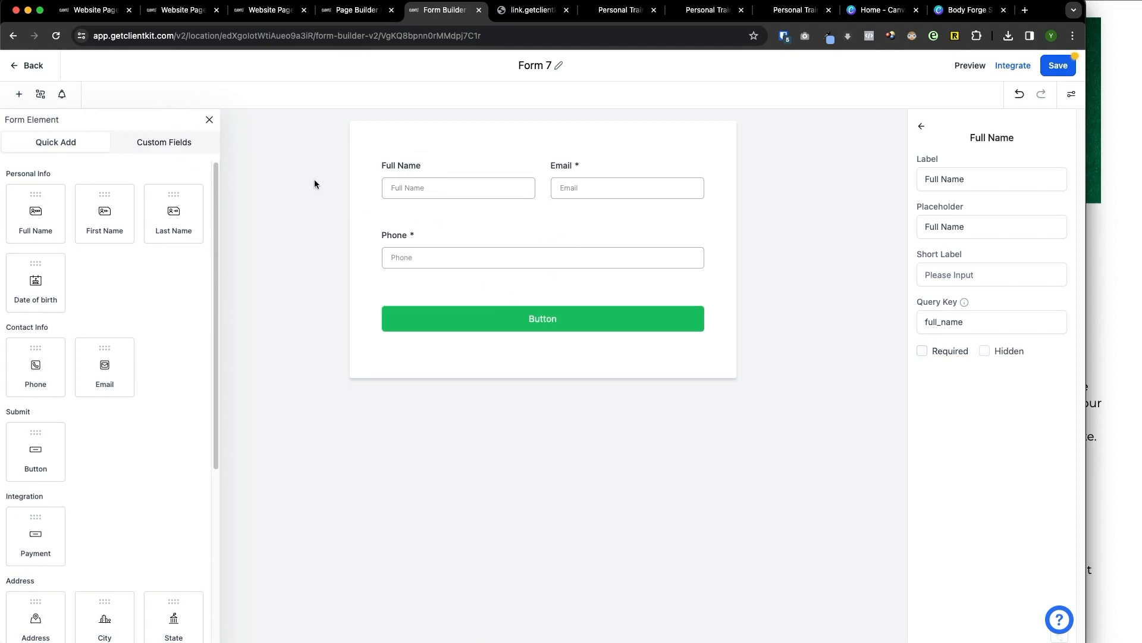
Set the submit button's text to THIS BUTTON HERE.
left_click(609, 320)
left_click(948, 204)
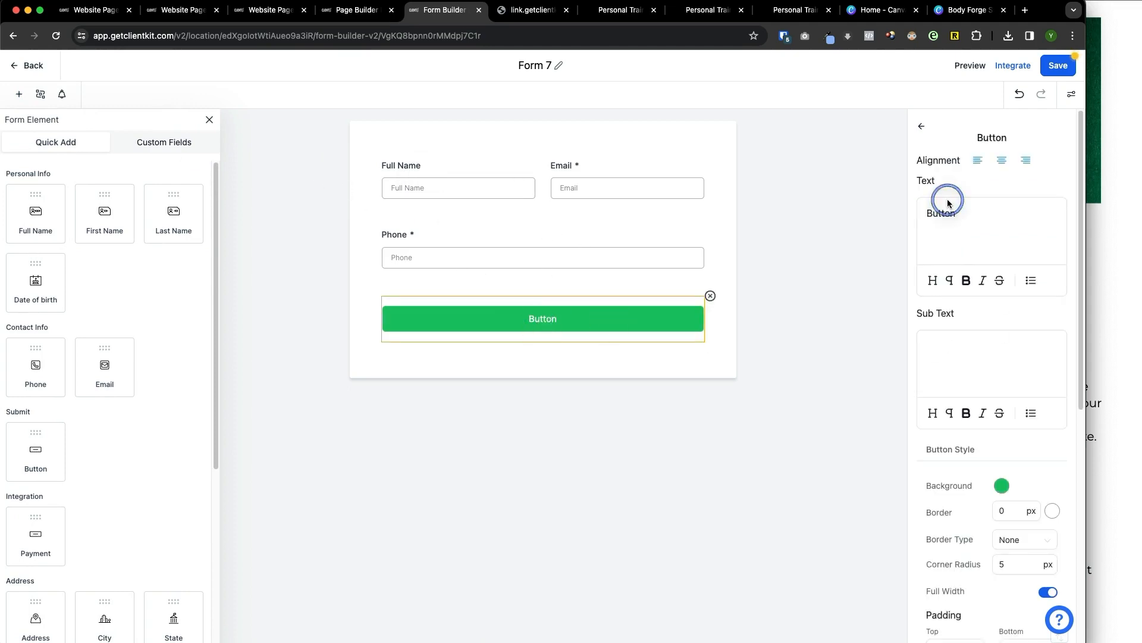
type("THIS BUTTON HERE")
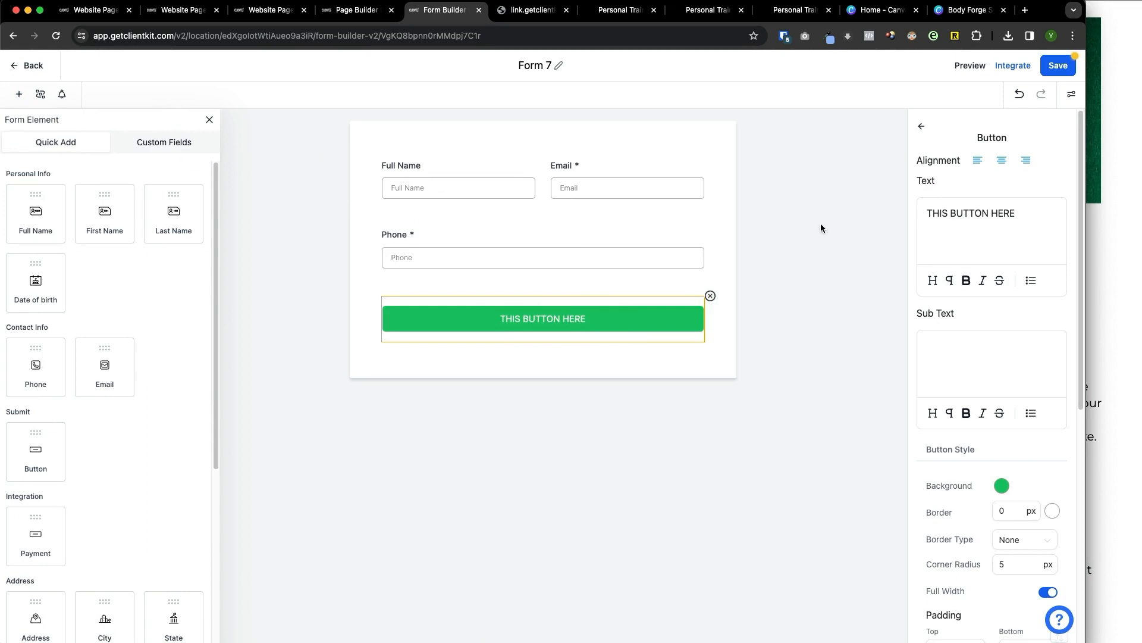
left_click(794, 221)
Rename the form to Test Form 7 and save it.
left_click(554, 65)
type("Test")
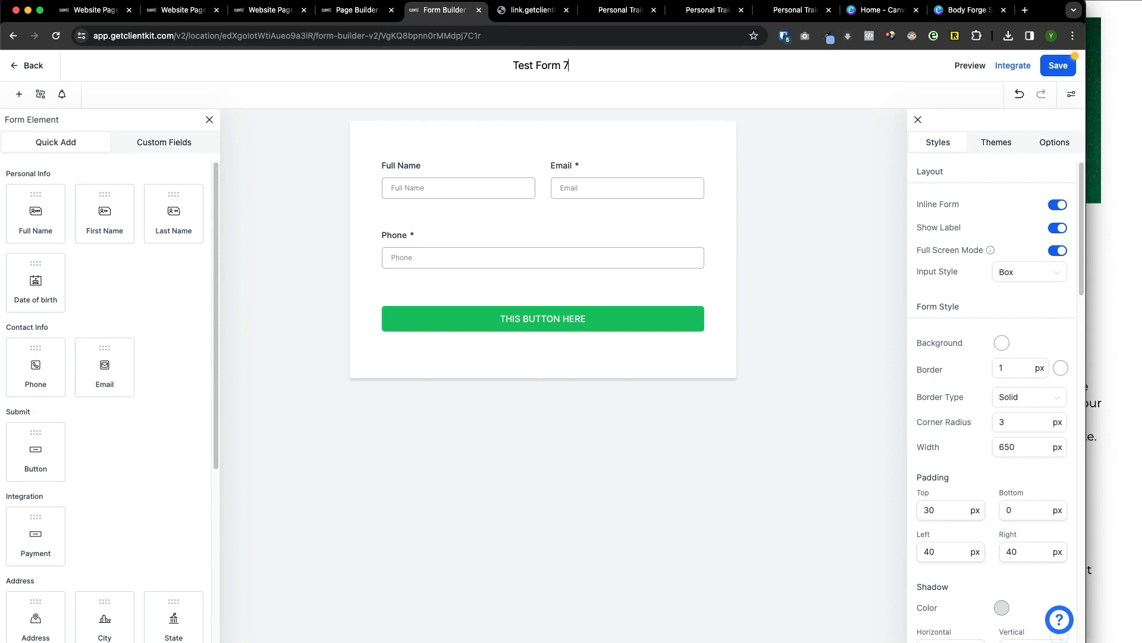
left_click(1055, 70)
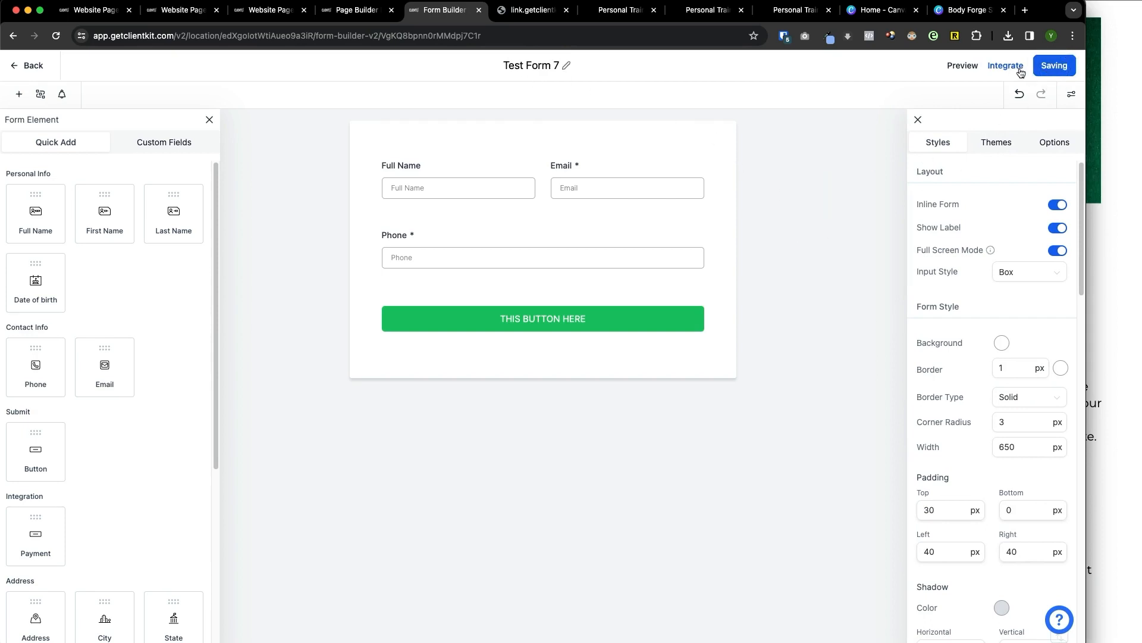
left_click(1046, 67)
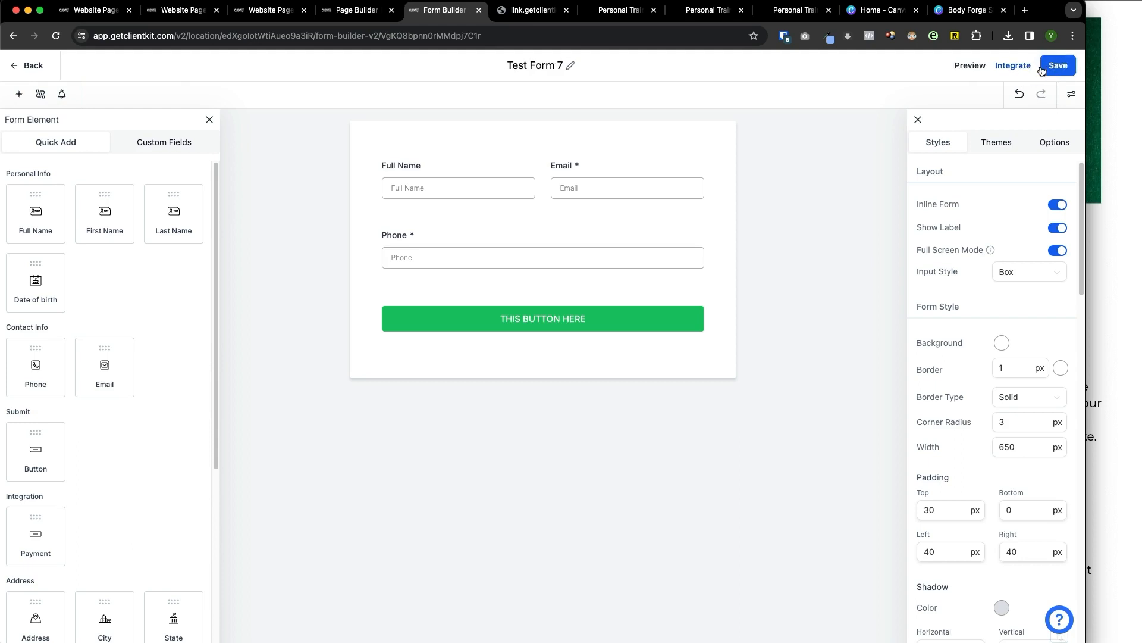
Review the form's integration options for embedding and sharing, and close them.
left_click(1015, 67)
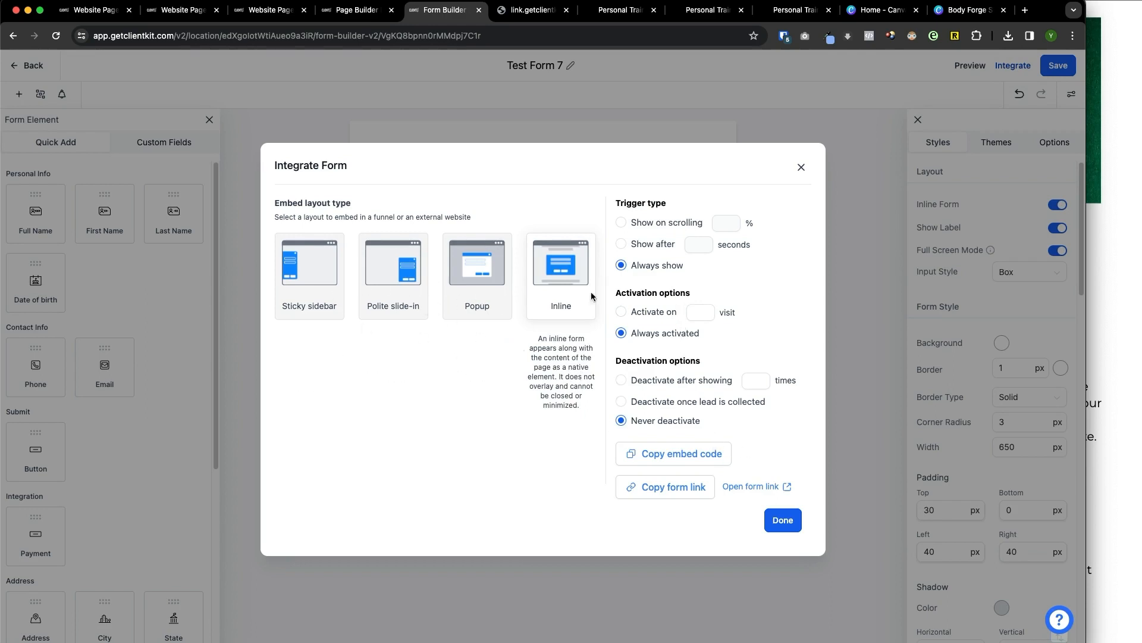
left_click(799, 168)
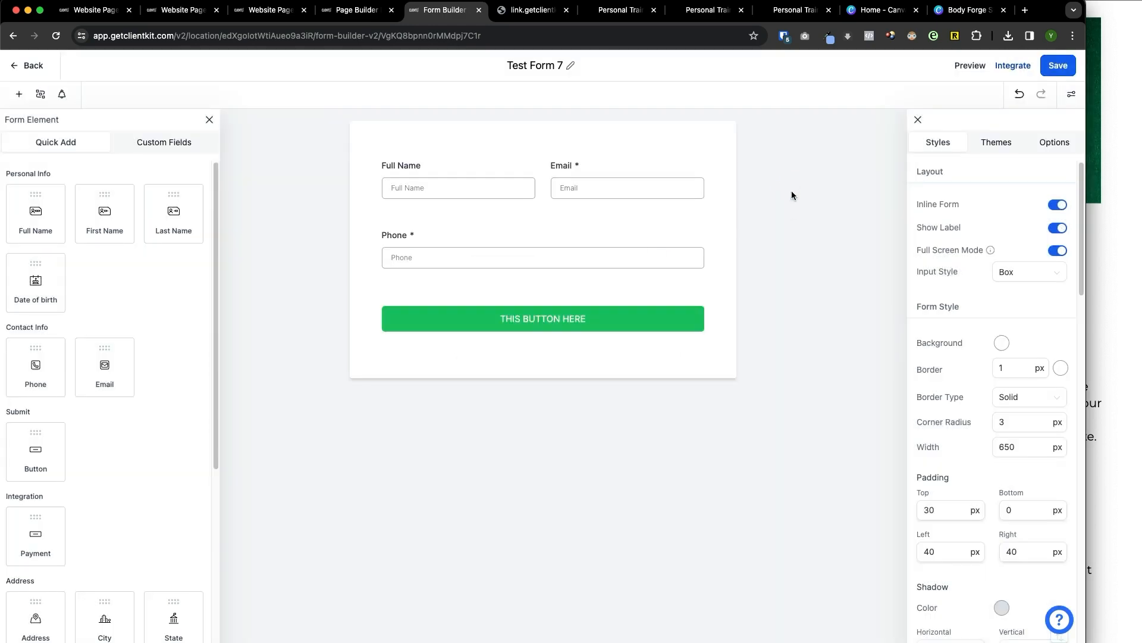
Return to the Home page's editor and reload it to refresh the available forms.
left_click(271, 9)
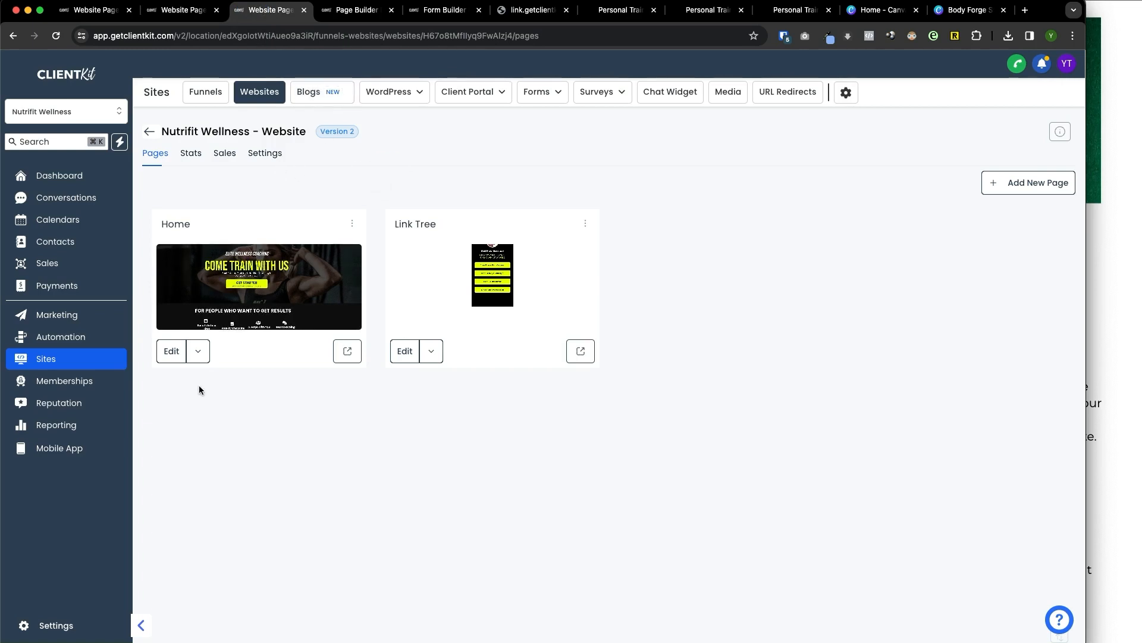
left_click(357, 9)
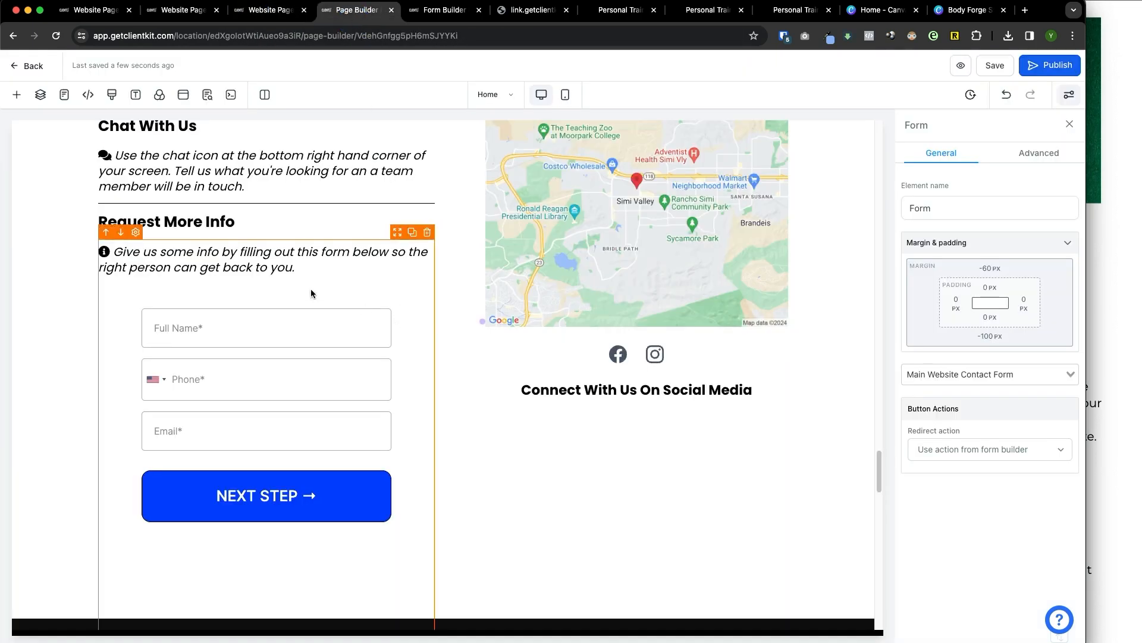
left_click(56, 36)
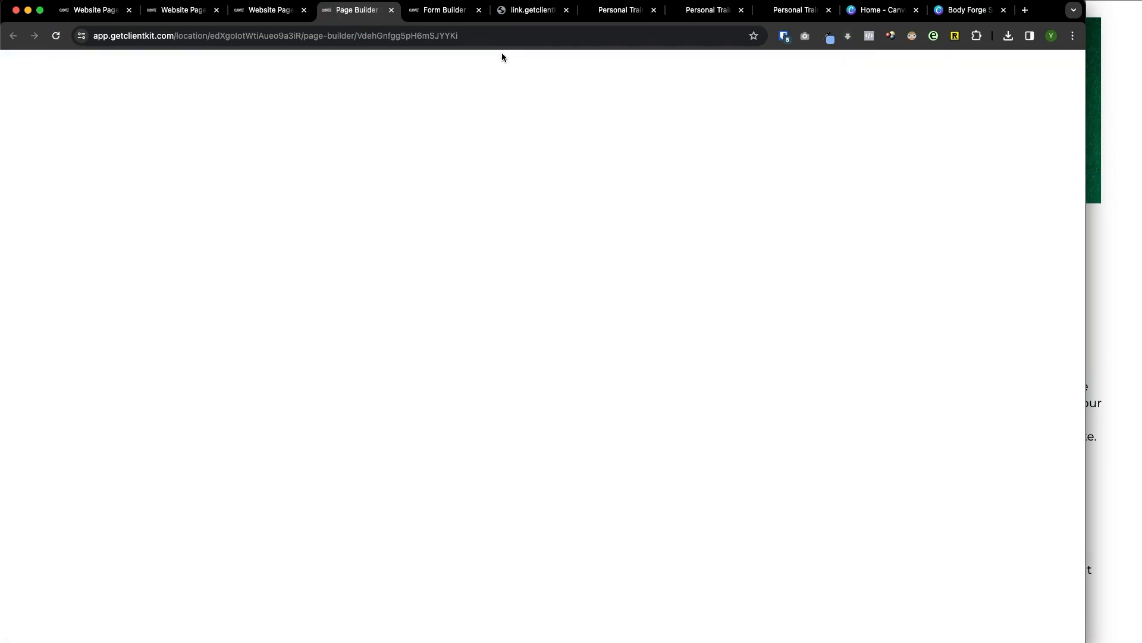
left_click(535, 16)
left_click(427, 18)
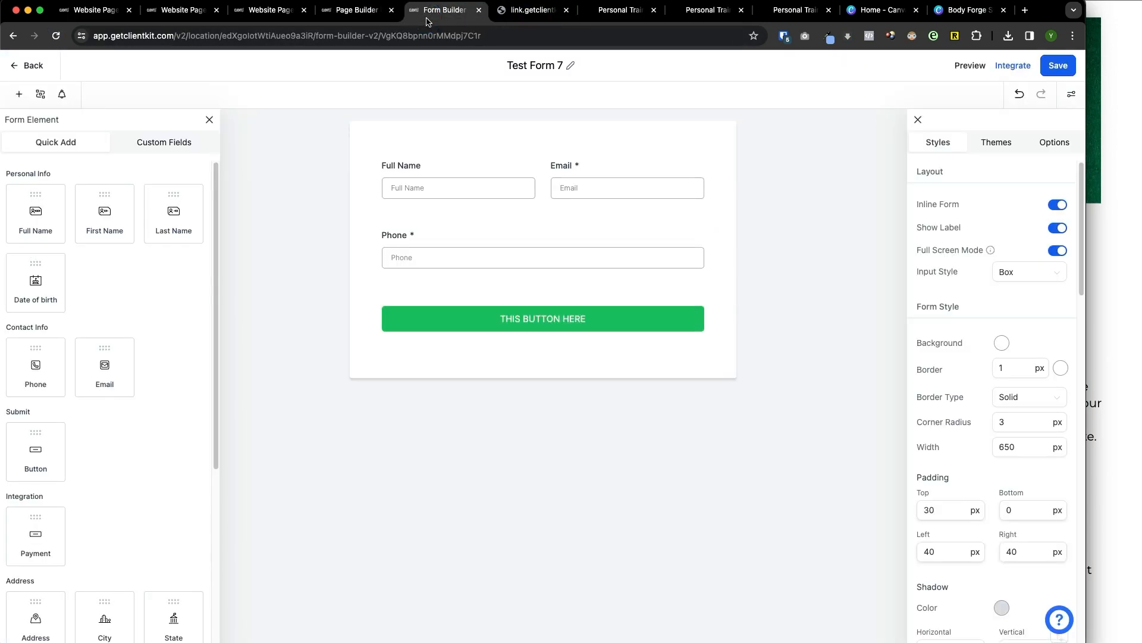
left_click(359, 17)
left_click(445, 18)
left_click(350, 13)
Switch the Request More Info form element on the Home page to Test Form 7.
scroll(263, 477, "down", 15)
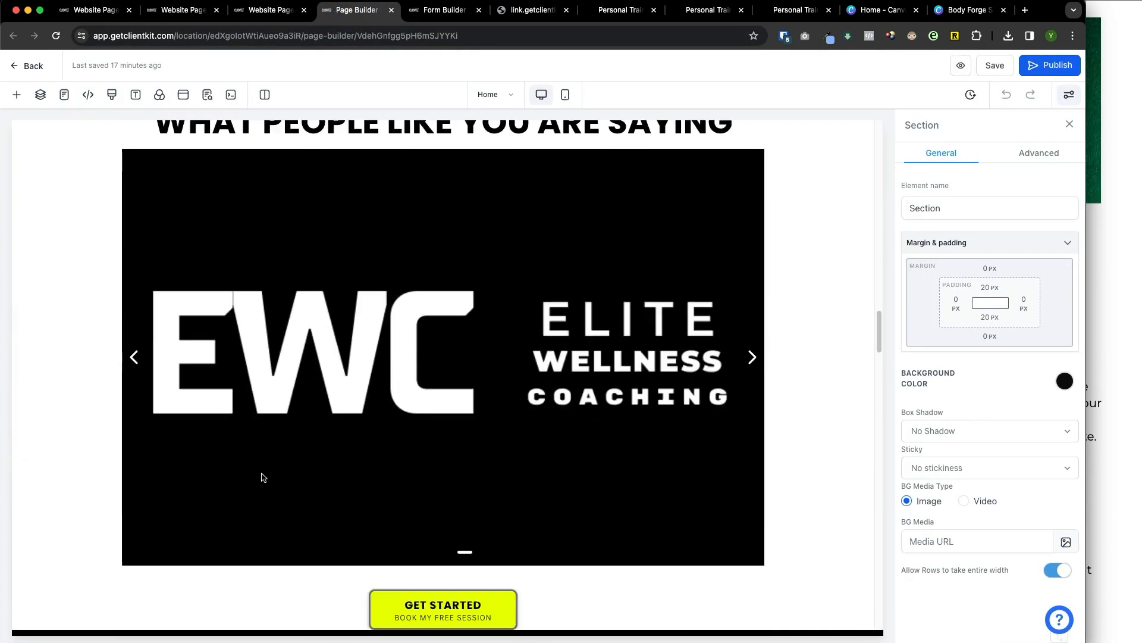
scroll(264, 477, "down", 20)
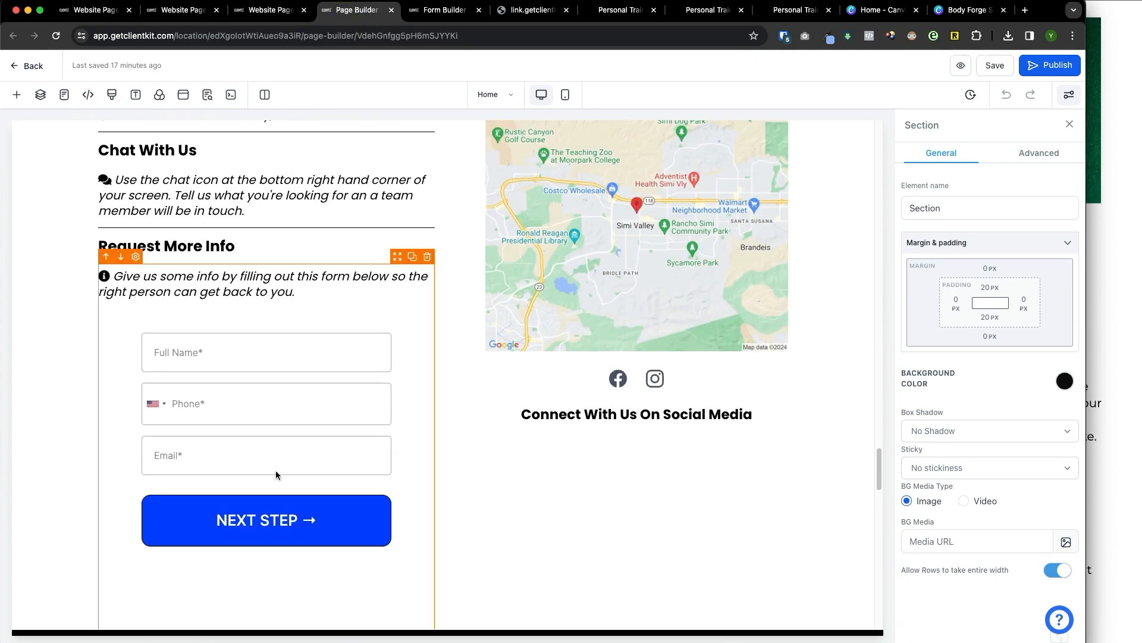
left_click(285, 377)
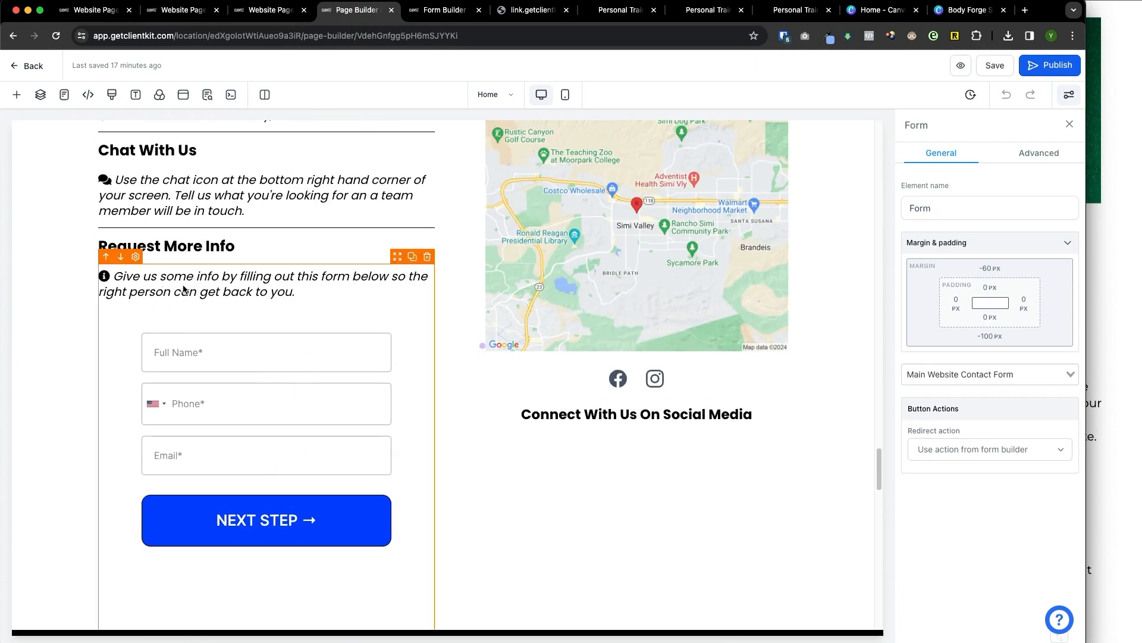
left_click(1002, 377)
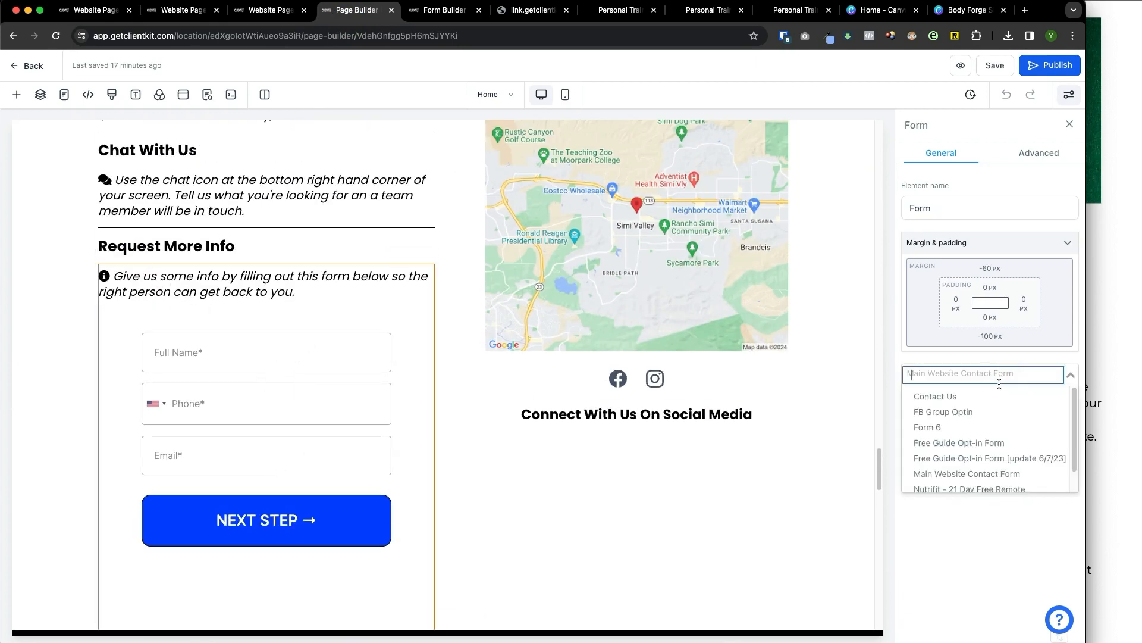
scroll(987, 434, "down", 1)
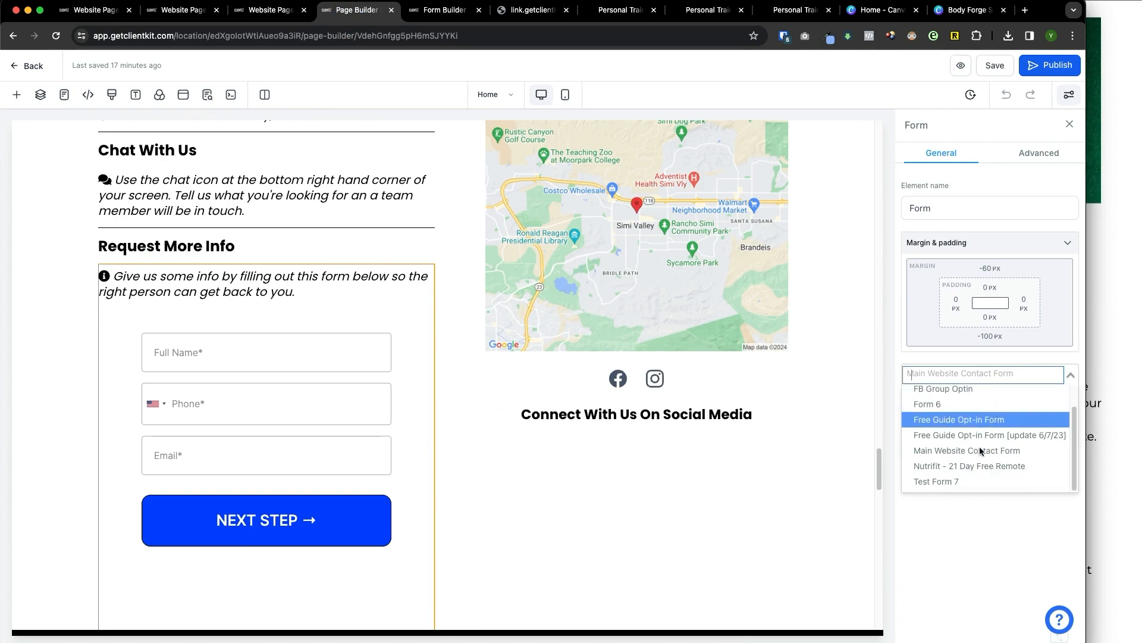
left_click(942, 483)
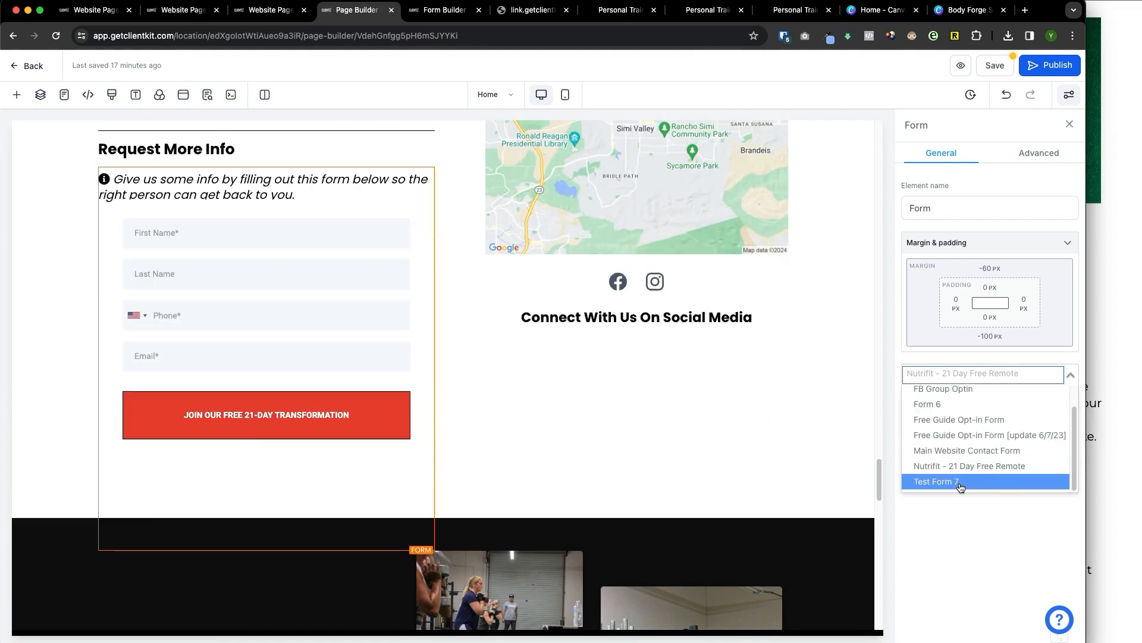
left_click(958, 479)
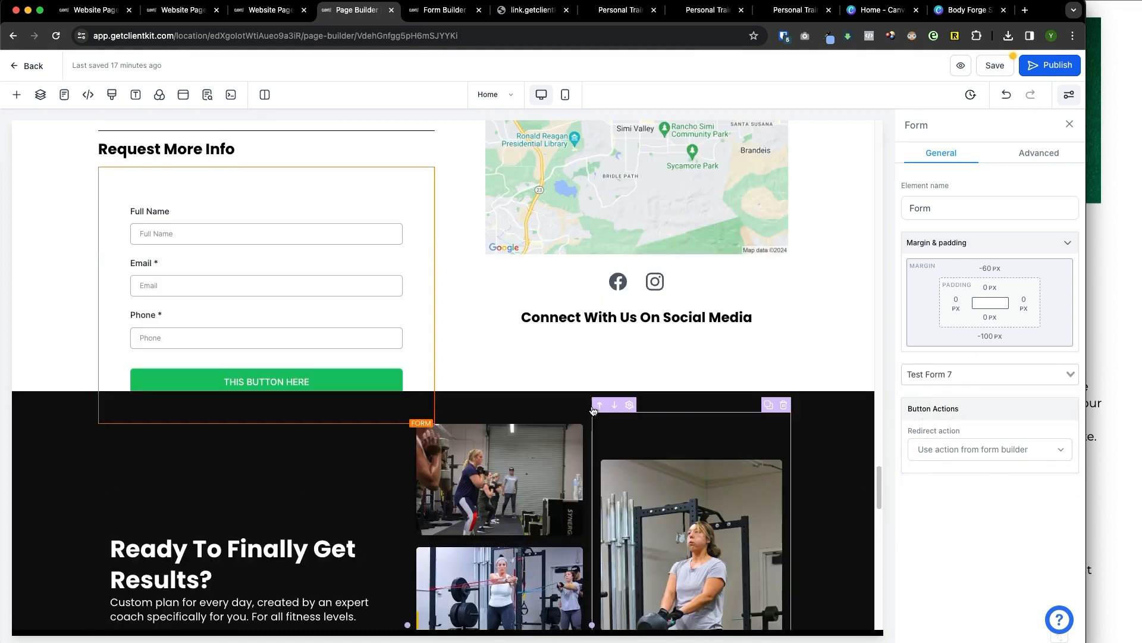
Set the bottom padding of the 2nd Column holding the map and social links to 27 px.
left_click(510, 384)
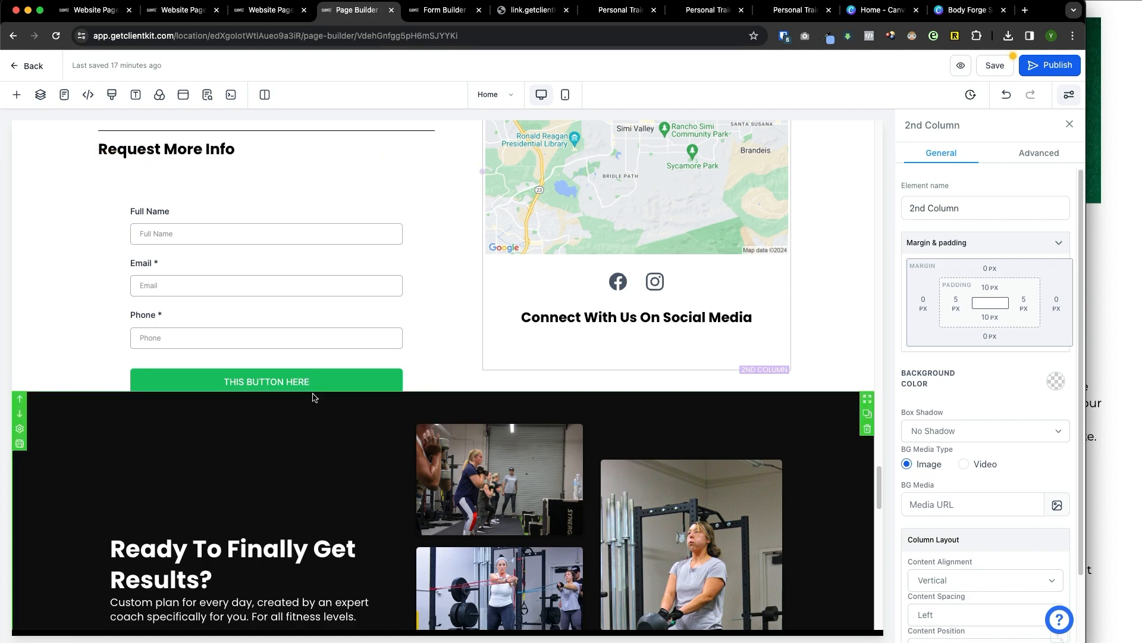
left_click(989, 317)
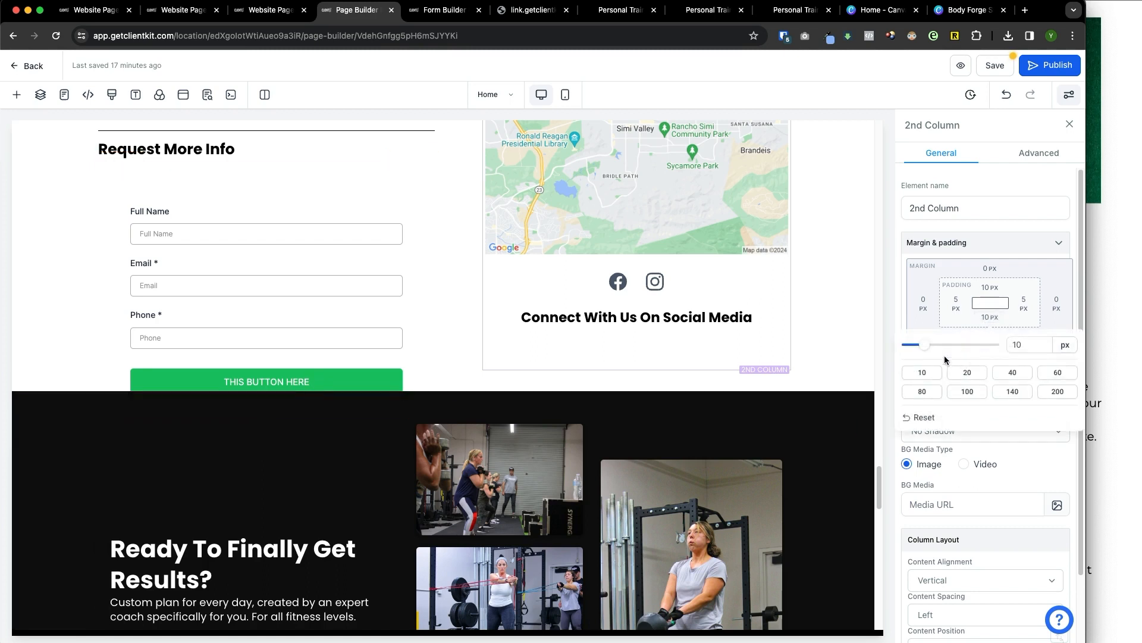
left_click_drag(927, 351, 954, 351)
left_click(982, 447)
left_click(988, 338)
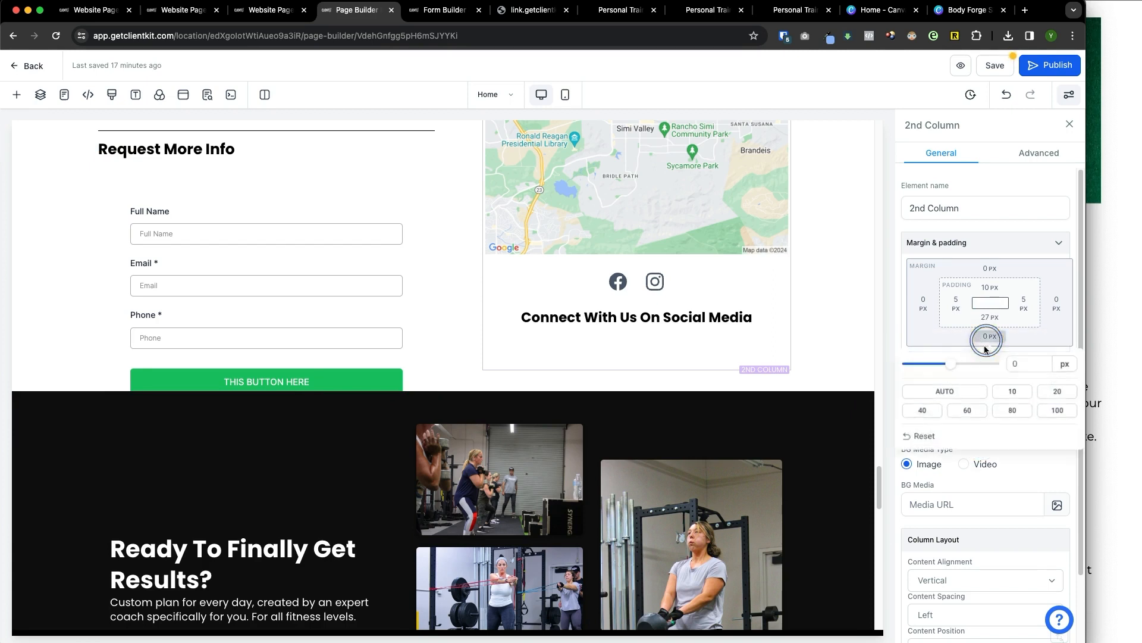
Set the PACKAGES section's bottom padding to 49 px to make room for the form's button.
left_click(345, 246)
left_click(70, 238)
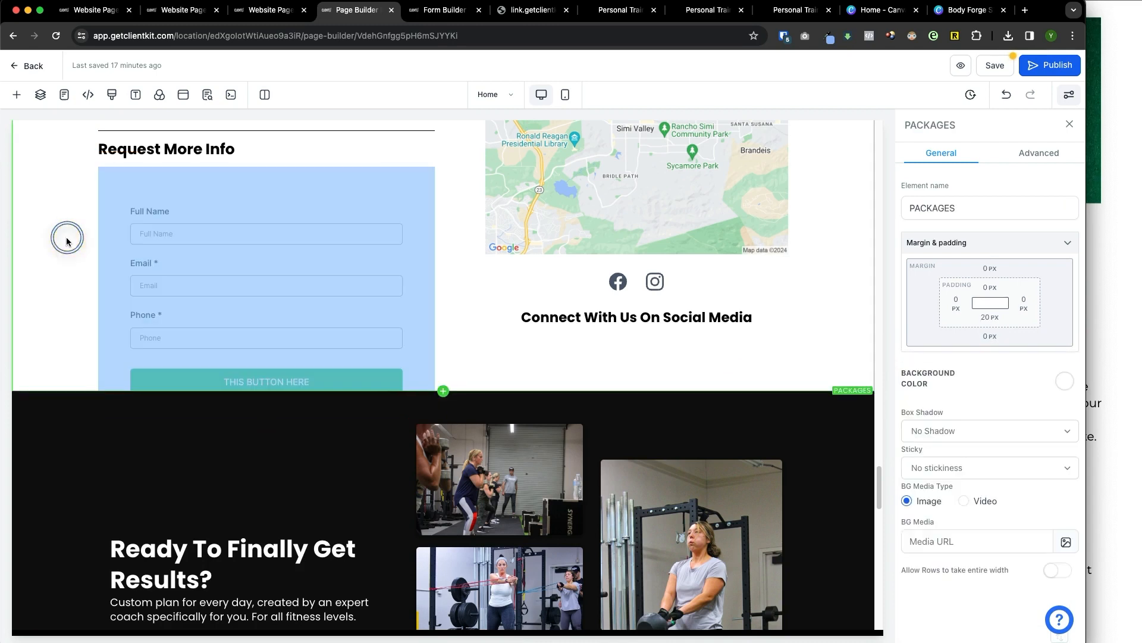
left_click(992, 320)
left_click_drag(945, 342, 991, 349)
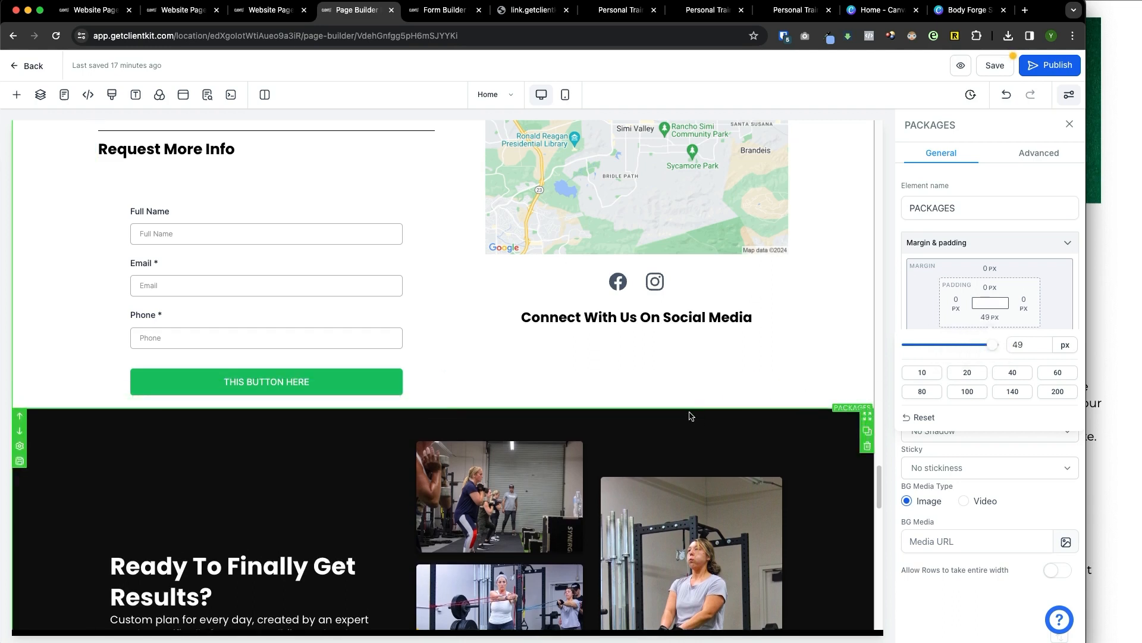
left_click(485, 359)
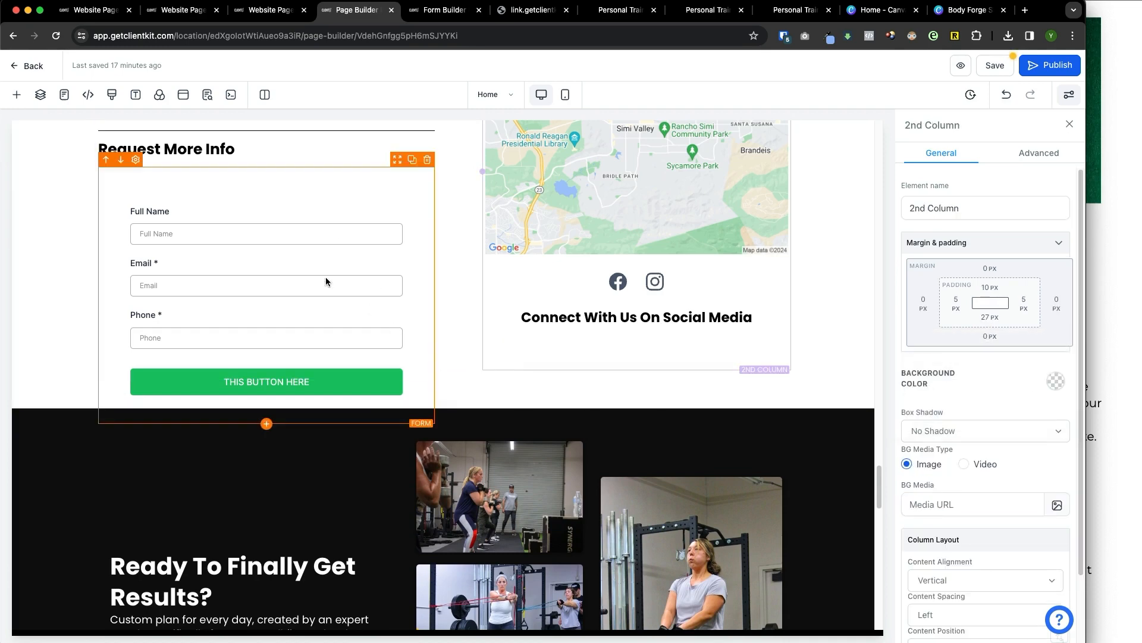
Open the page's popup and switch its form element to Test Form 7.
left_click(183, 95)
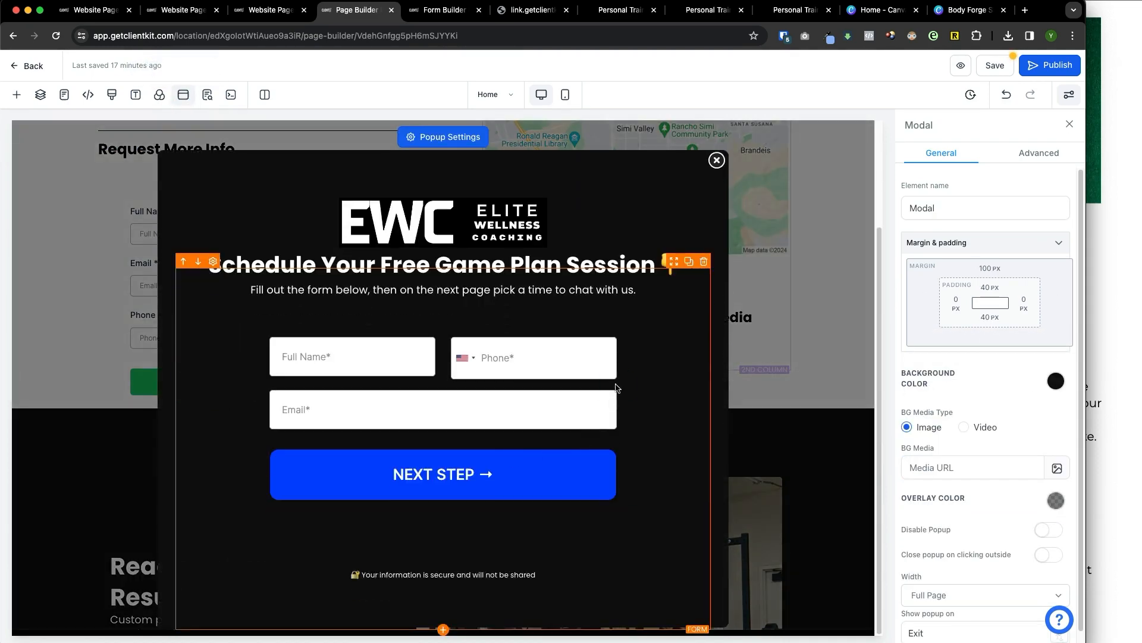
left_click(613, 402)
left_click(982, 373)
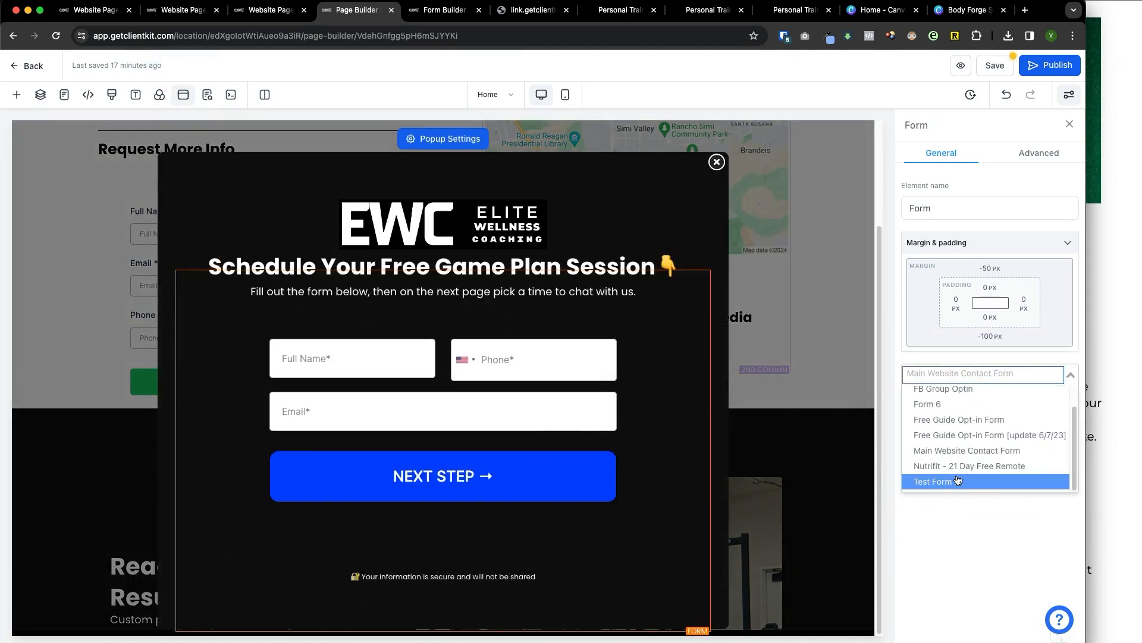
left_click(957, 481)
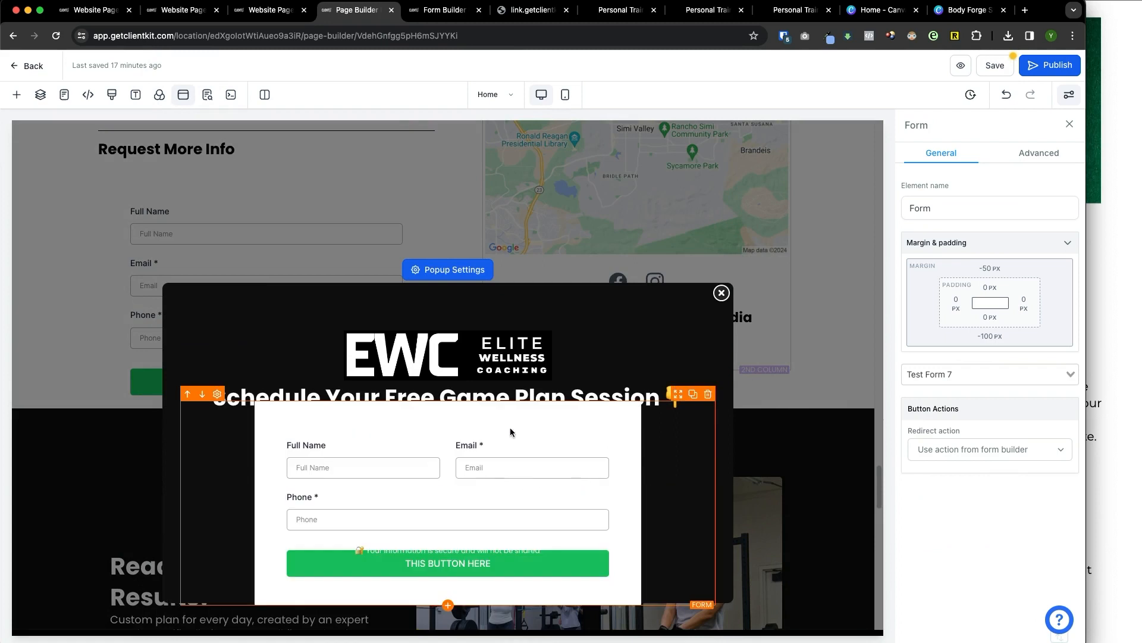
Set the popup form's bottom margin to 30 px.
left_click(990, 336)
left_click_drag(907, 364, 979, 364)
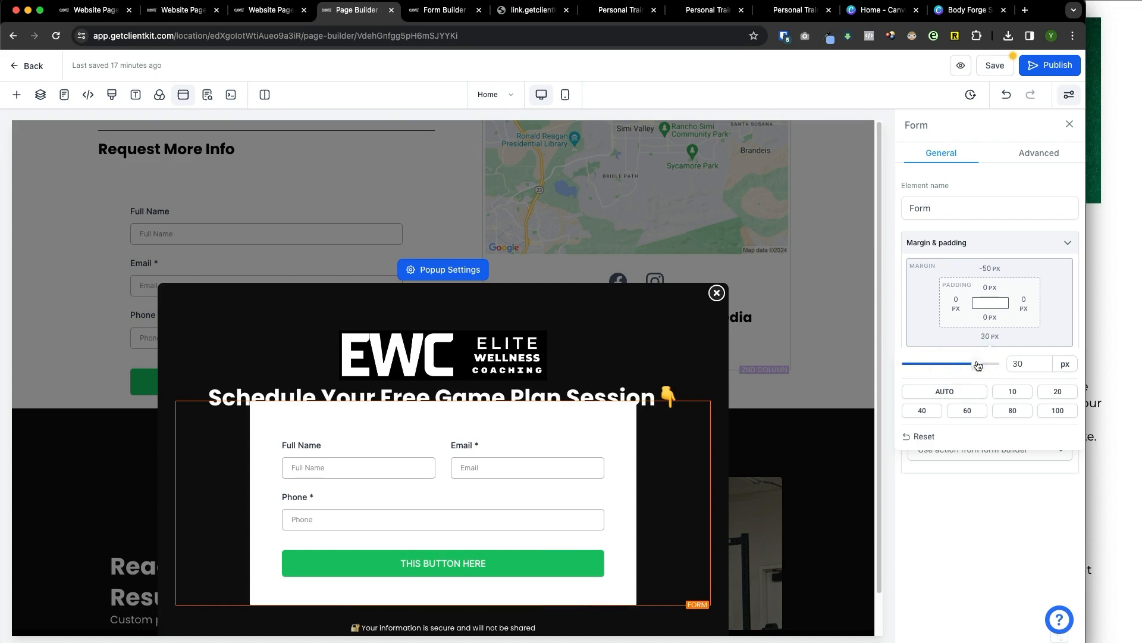
left_click(947, 496)
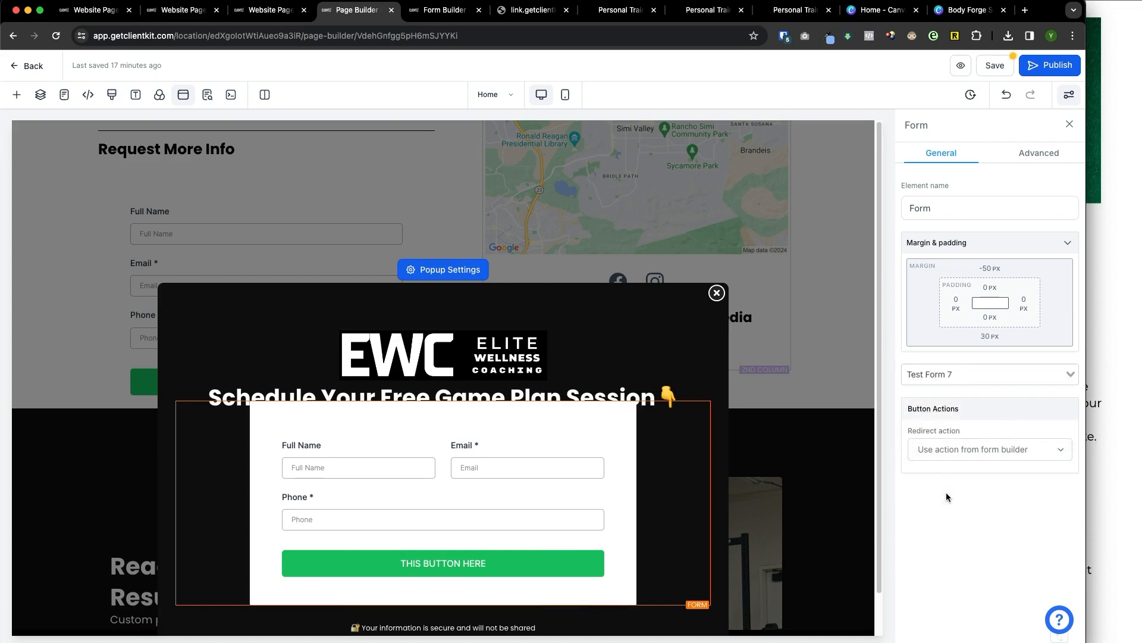
Switch the popup's form element back to Main Website Contact Form.
left_click(953, 370)
scroll(960, 449, "down", 1)
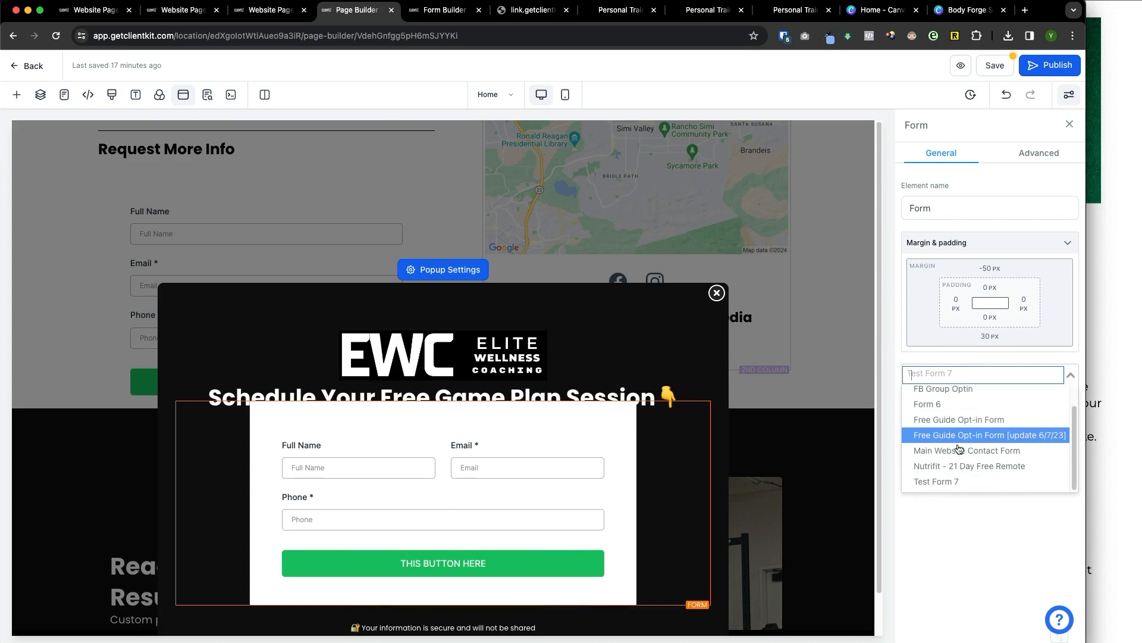
left_click(959, 451)
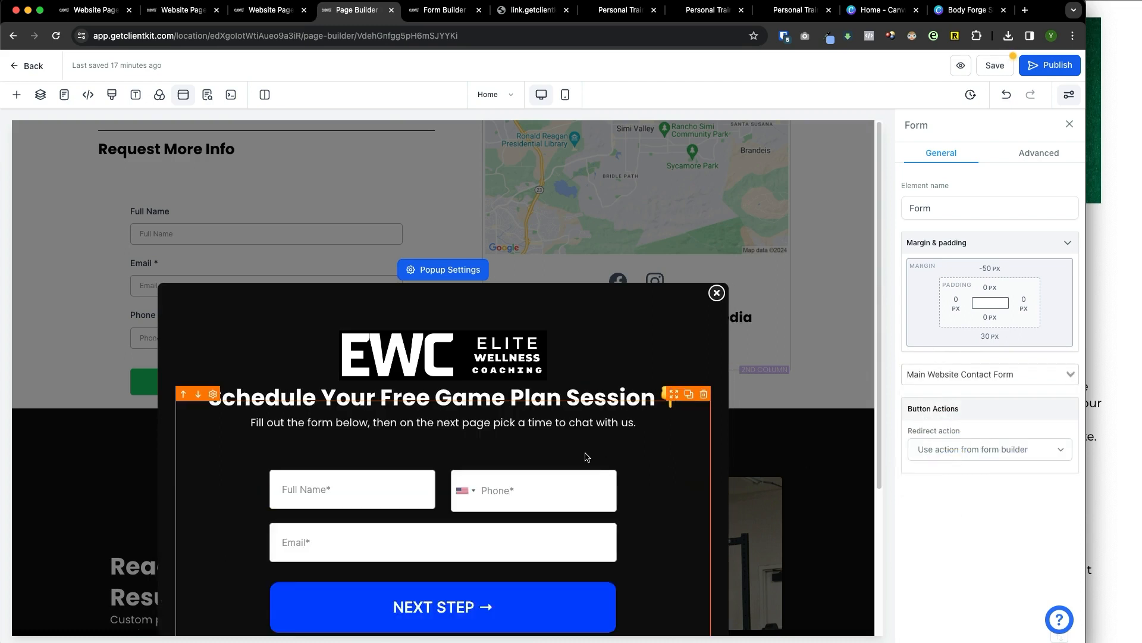
Set the bottom margin of the popup's Main Website Contact Form to -50 px.
scroll(587, 456, "down", 3)
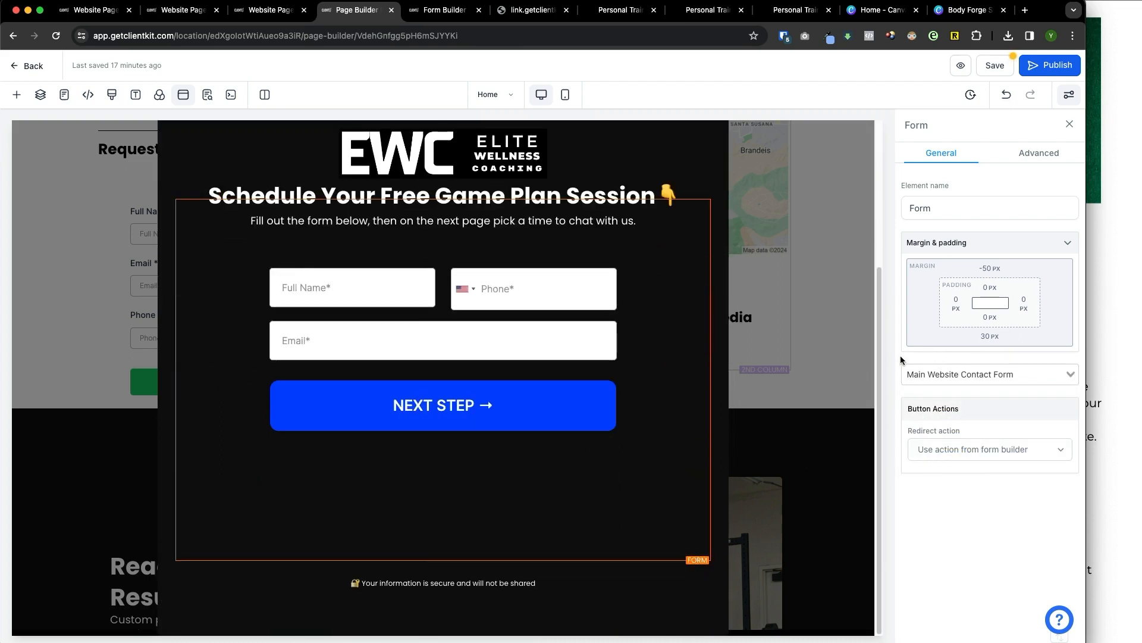
left_click(990, 336)
left_click_drag(967, 363, 866, 363)
left_click(951, 497)
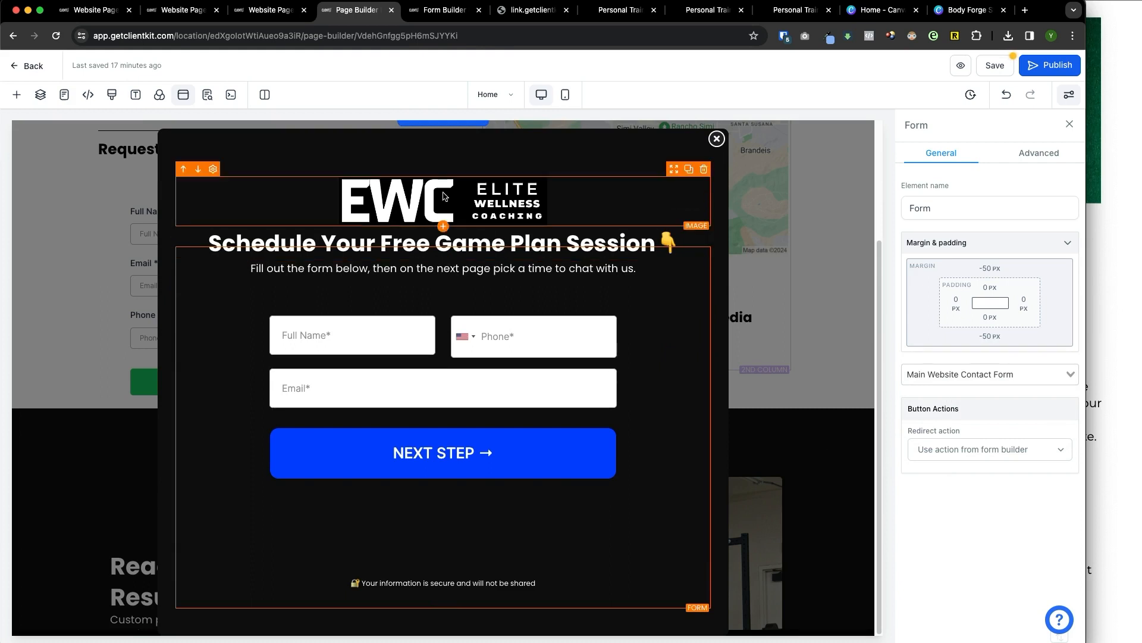
Open Main Website Contact Form in the form builder and view its NEXT STEP button's settings.
left_click(287, 11)
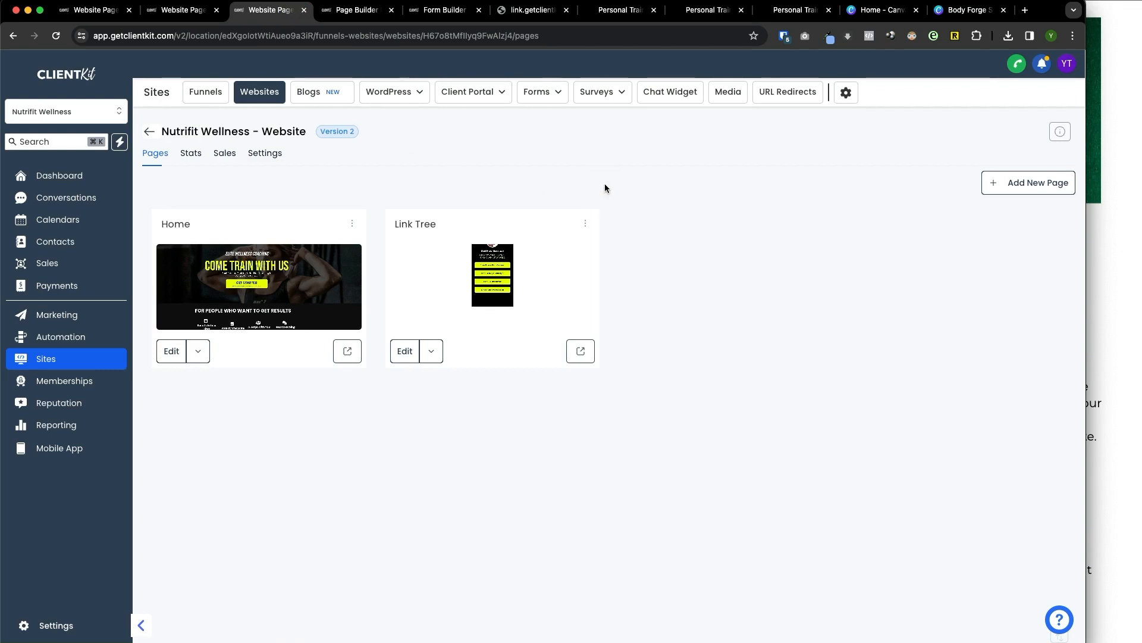
left_click(540, 92)
left_click(529, 118)
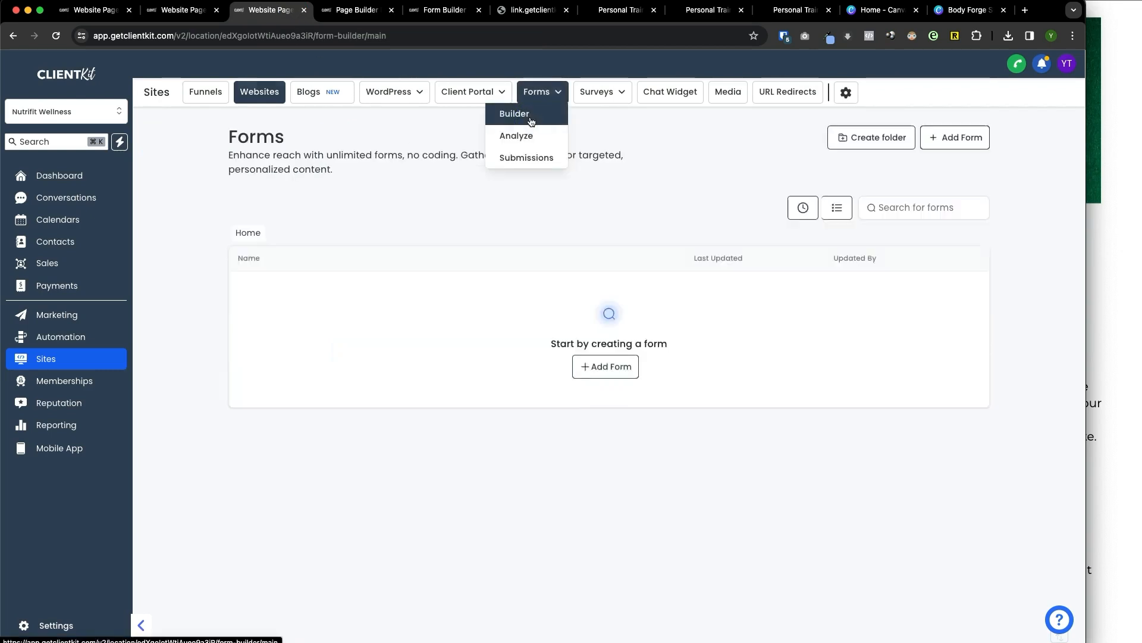
left_click(296, 461)
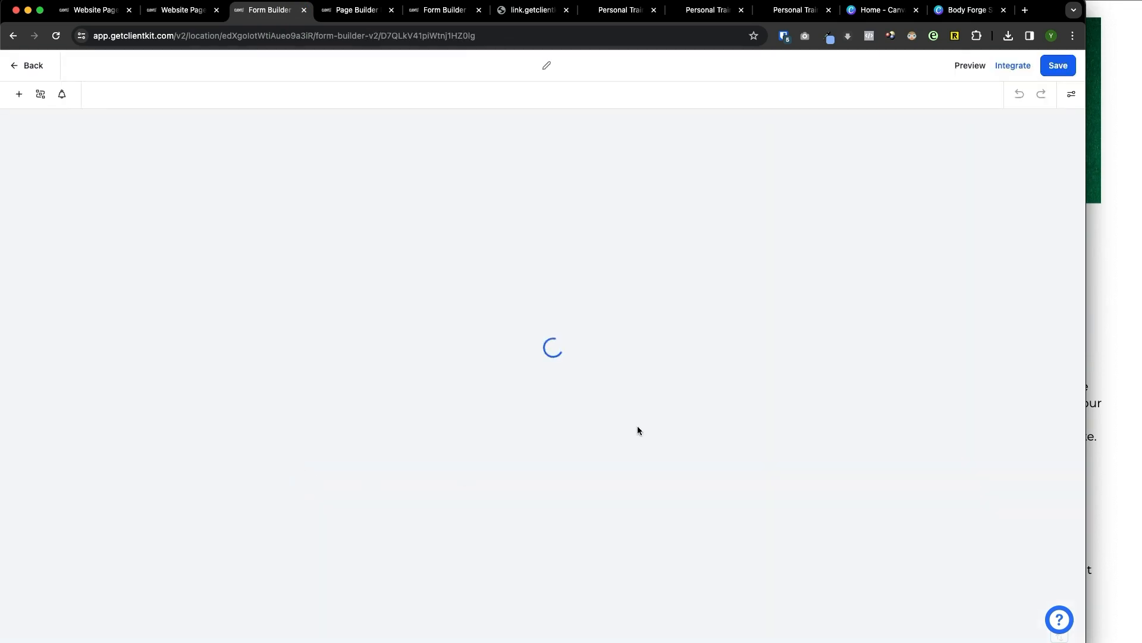
left_click(620, 326)
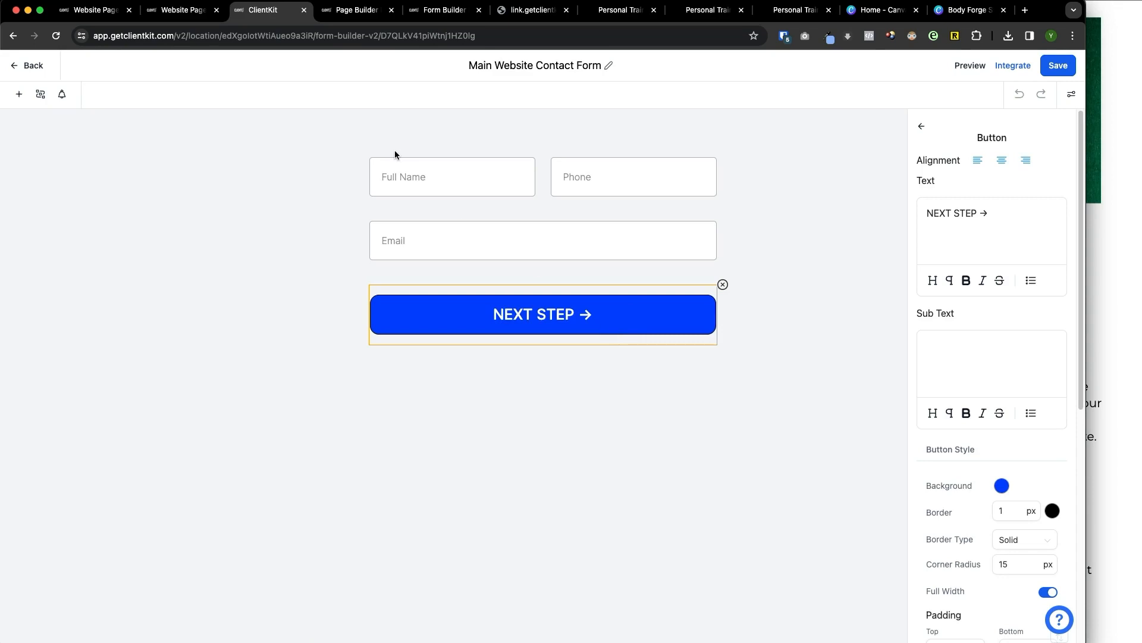
Return to the Home page's editor, close the popup and view the page's SEO meta data without editing it.
left_click(182, 9)
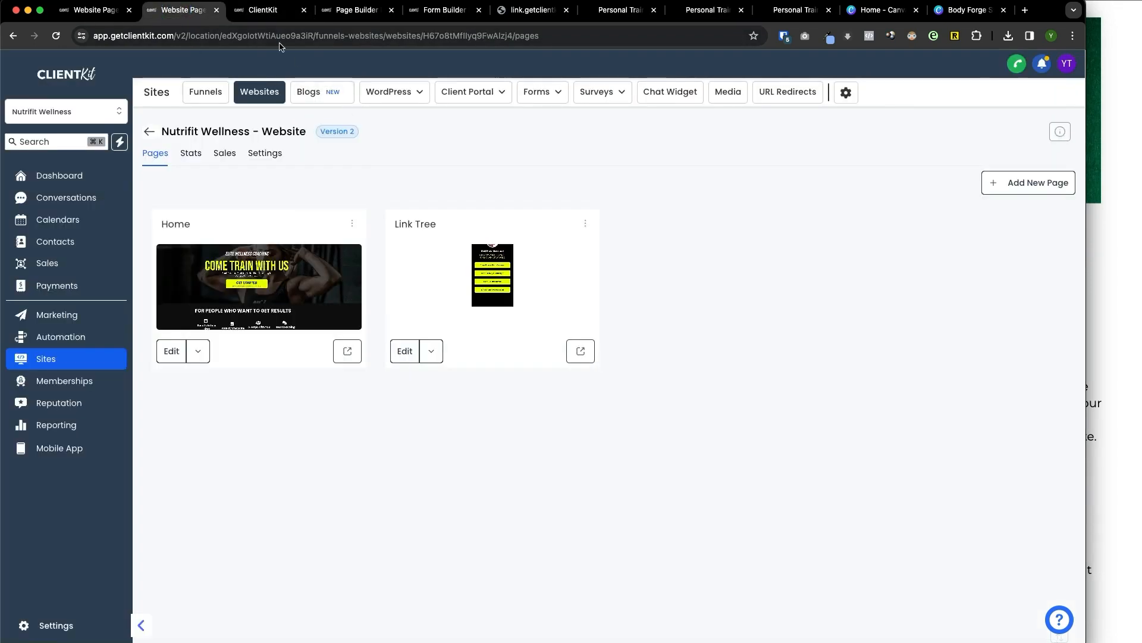
left_click(268, 10)
left_click(369, 10)
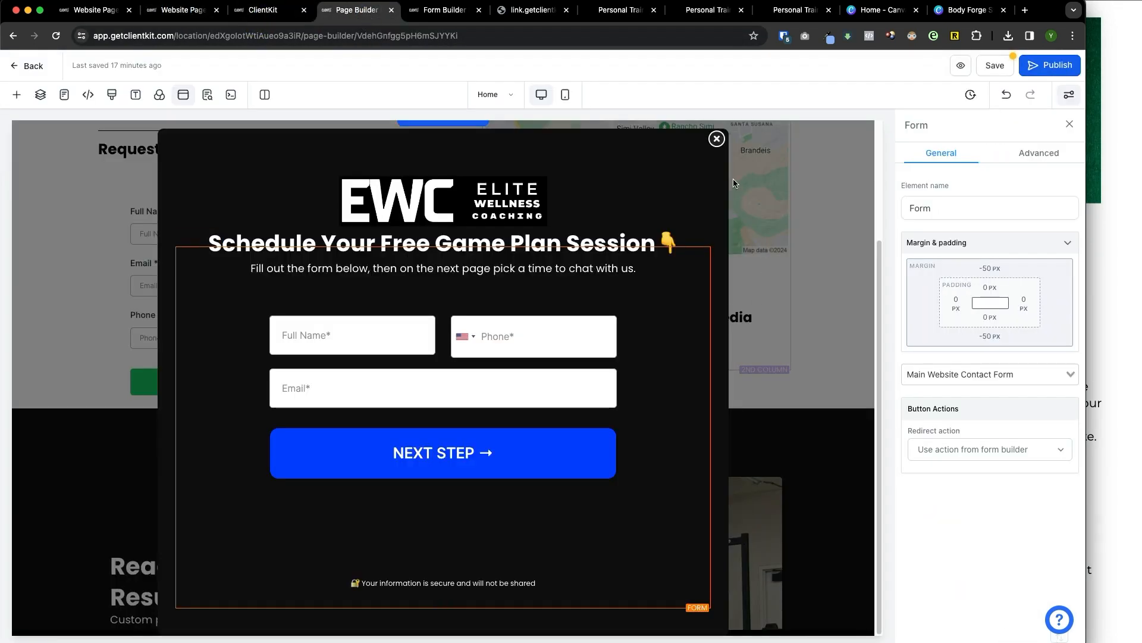
left_click(717, 139)
left_click(207, 95)
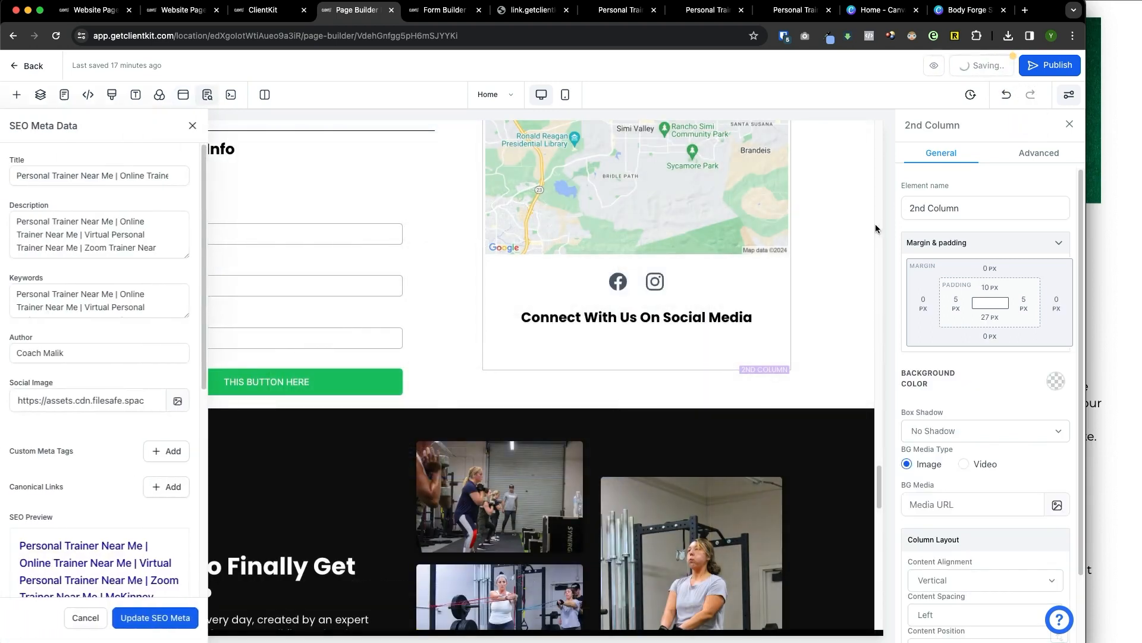
left_click(192, 126)
Switch the Request More Info form element on the Home page to Main Website Contact Form.
left_click(273, 273)
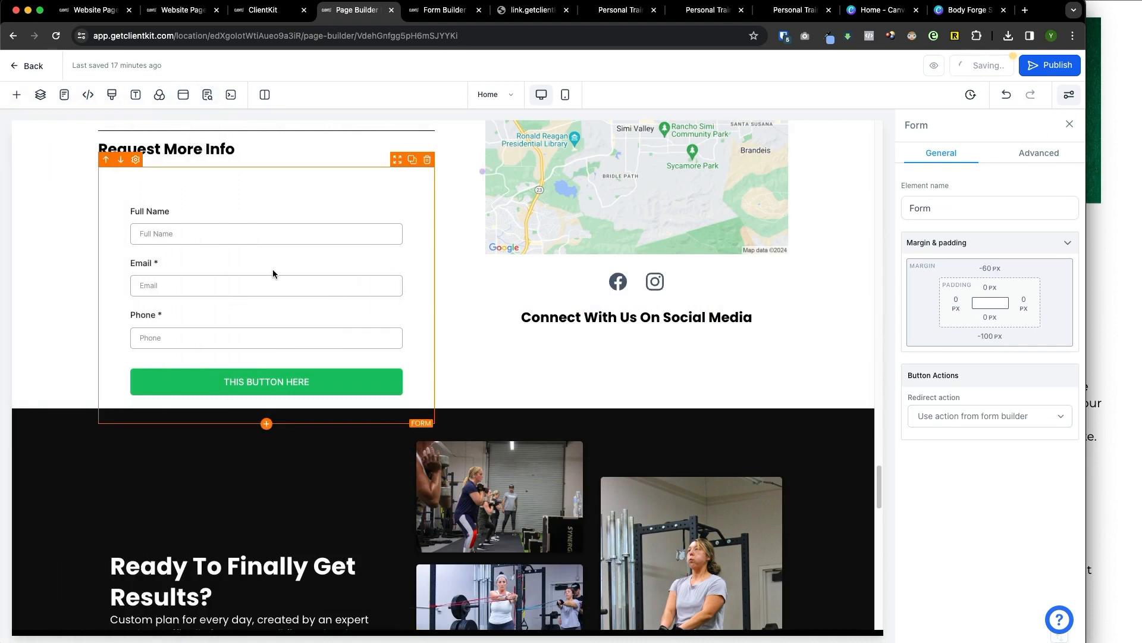
left_click(956, 374)
scroll(979, 441, "down", 2)
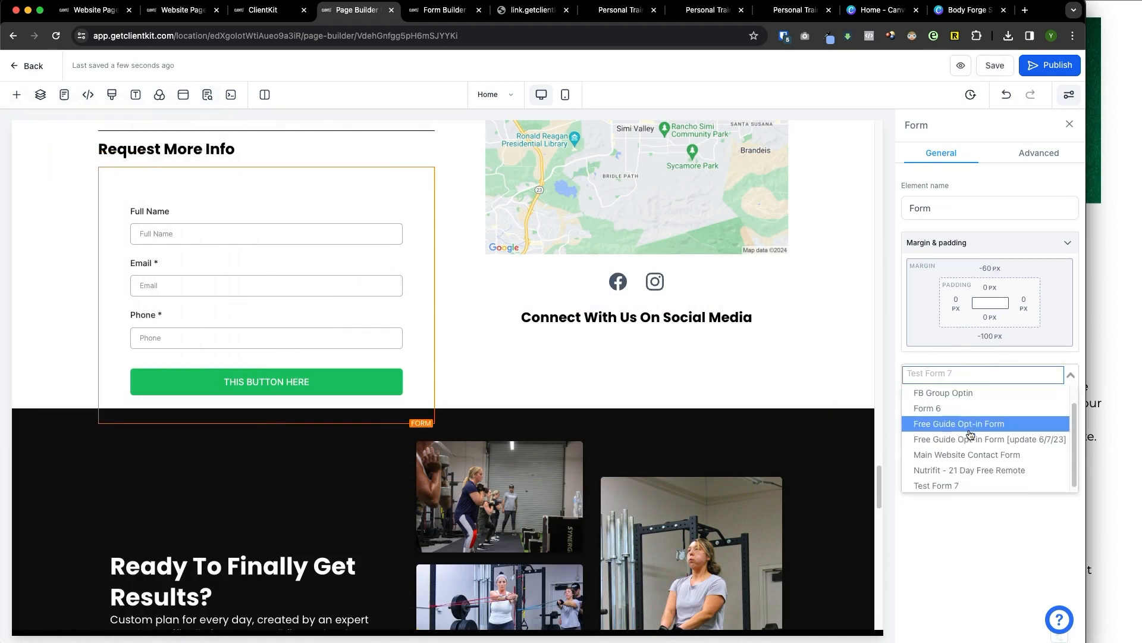
left_click(984, 451)
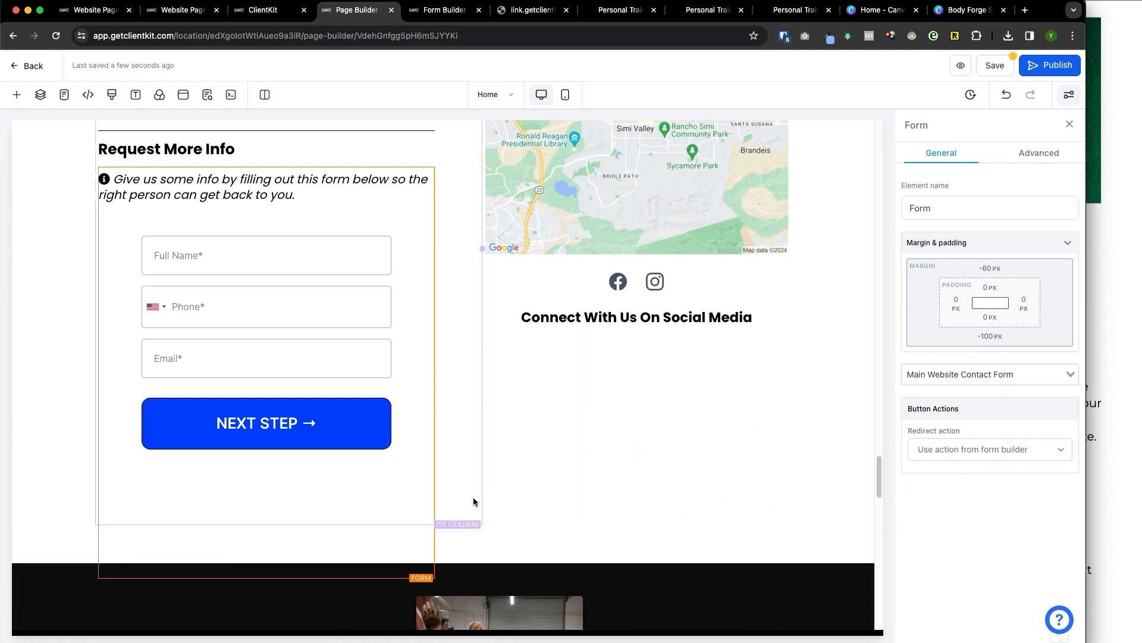
Set the PACKAGES section's bottom padding to 0 px and save the Home page.
left_click(851, 509)
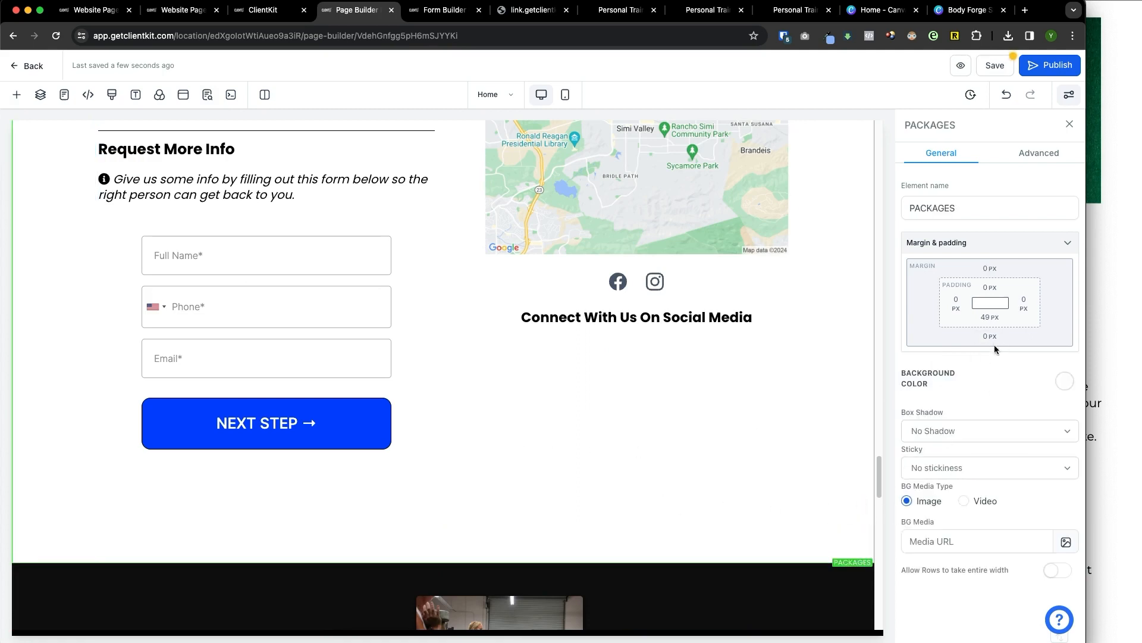
left_click(993, 320)
left_click_drag(990, 346, 867, 349)
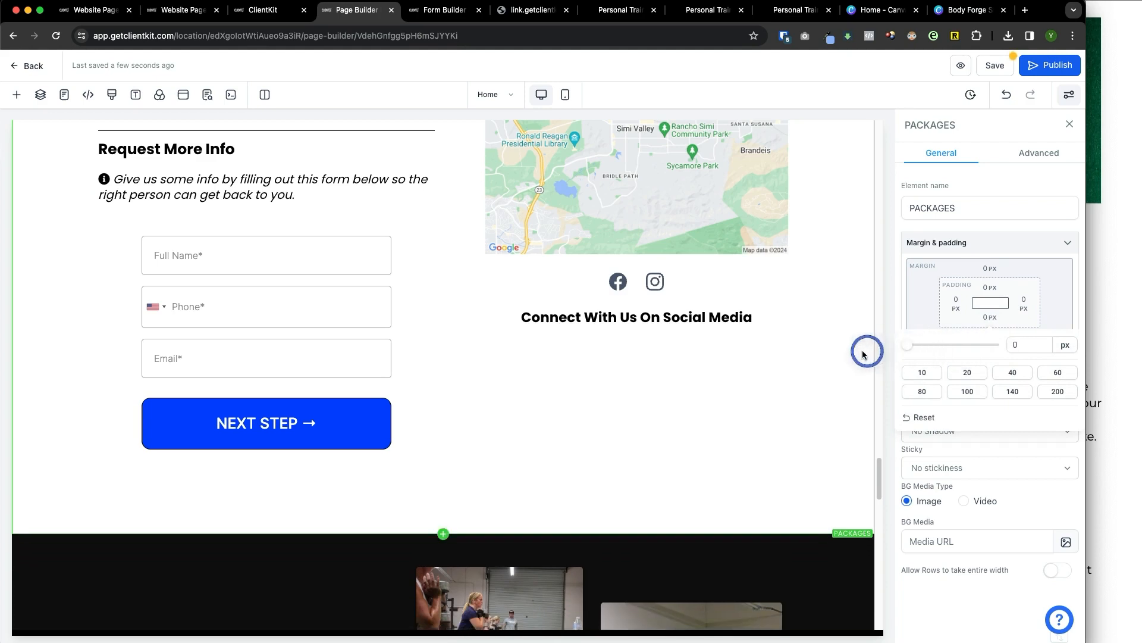
left_click(1037, 470)
left_click(992, 68)
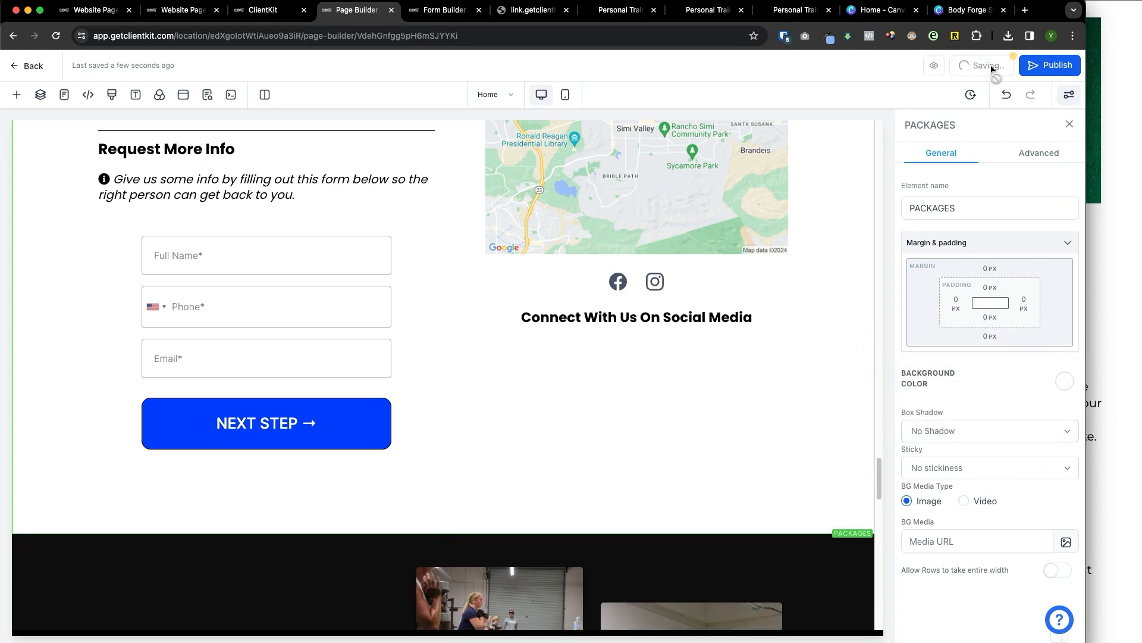
Switch to the guide document and review the Add "Contact us" Form instructions for creating and editing the form.
left_click(1094, 342)
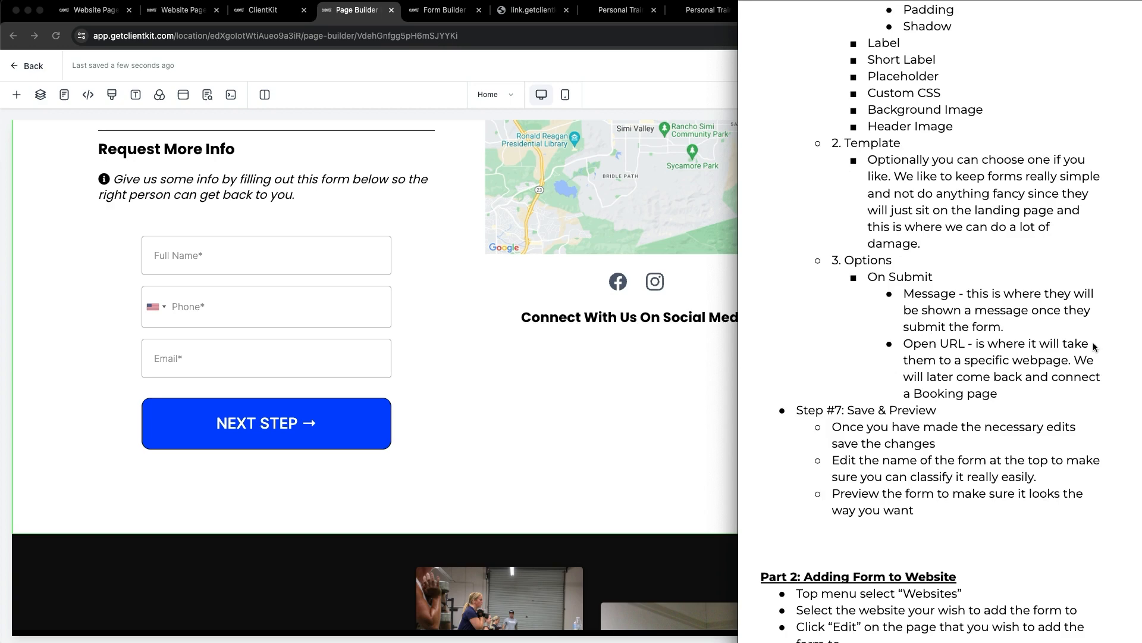
scroll(1093, 342, "up", 9)
left_click(599, 350)
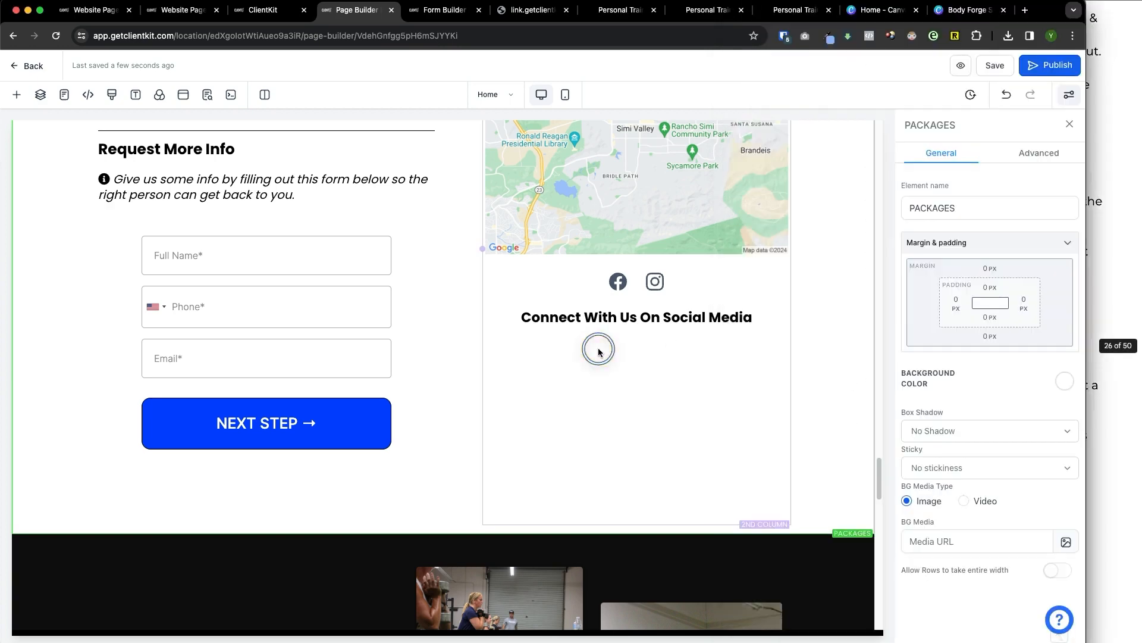
left_click(1134, 344)
scroll(1012, 339, "up", 10)
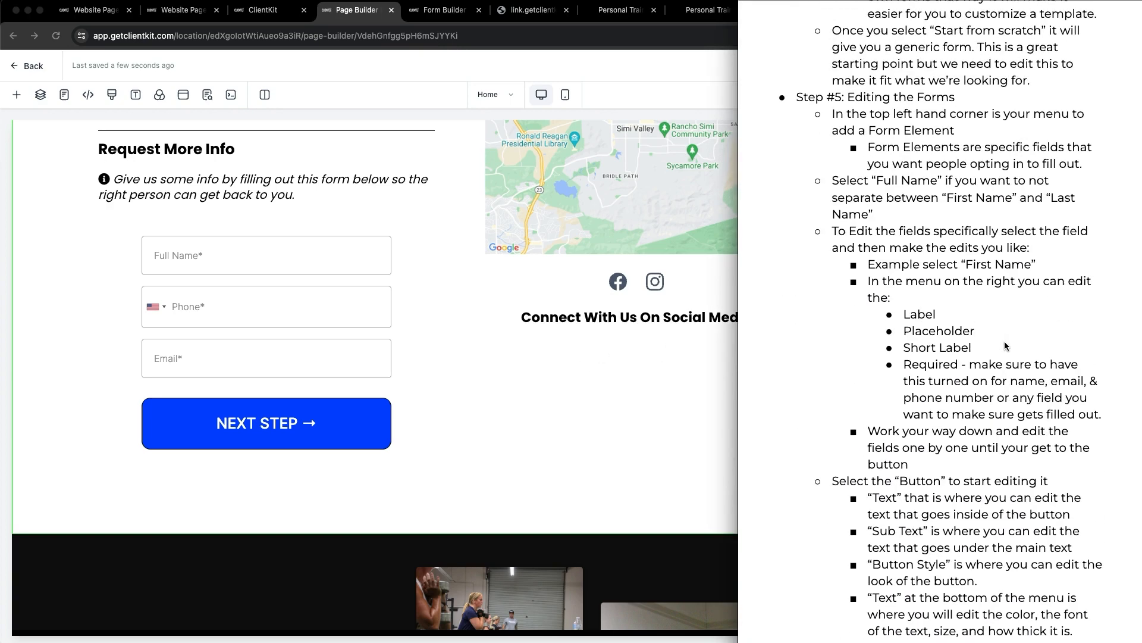
scroll(1004, 341, "up", 4)
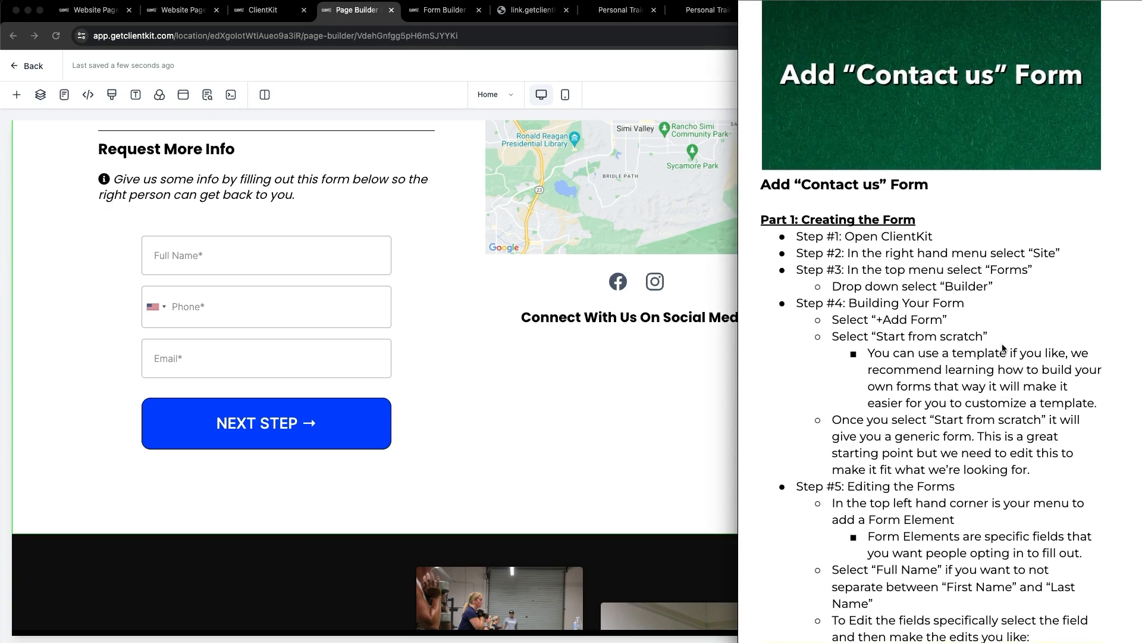
scroll(1003, 348, "up", 1)
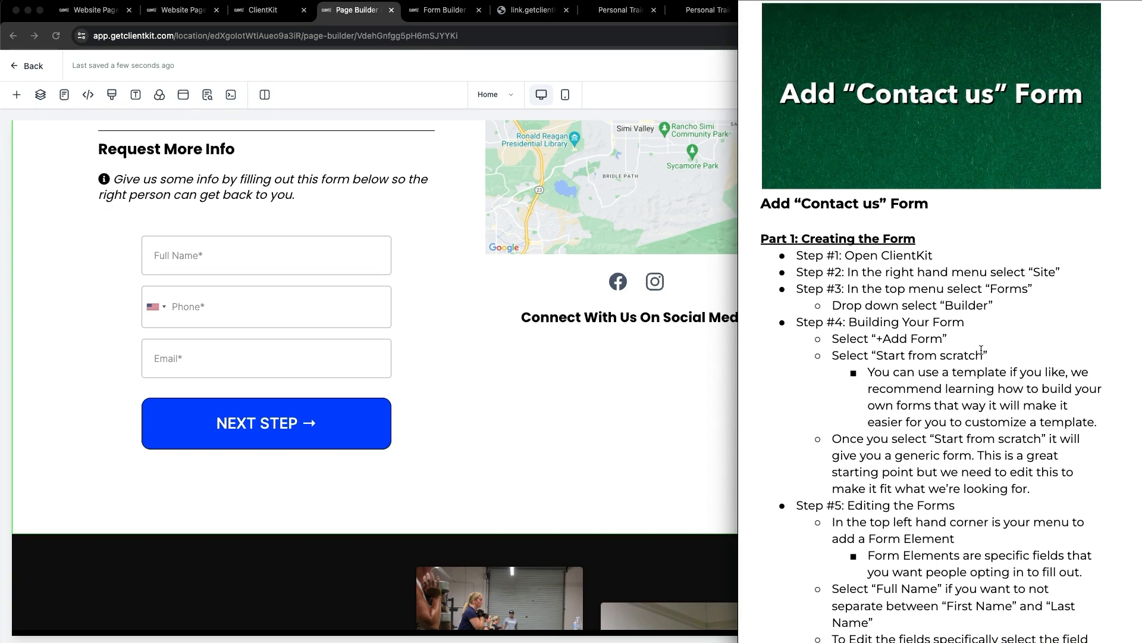
scroll(997, 351, "down", 4)
left_click_drag(869, 204, 991, 518)
scroll(989, 500, "down", 2)
left_click(988, 482)
scroll(985, 474, "down", 6)
left_click(459, 377)
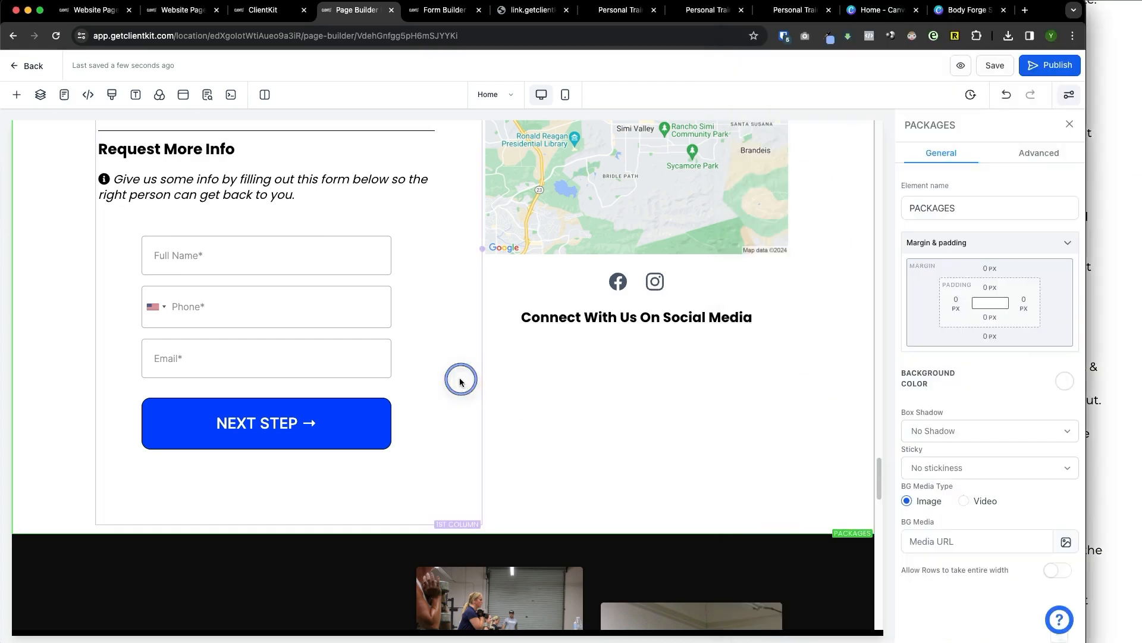
View the Forms builder list and the form Analyze page for the Nutrifit Wellness account, ending on the forms list.
left_click(249, 14)
left_click(184, 11)
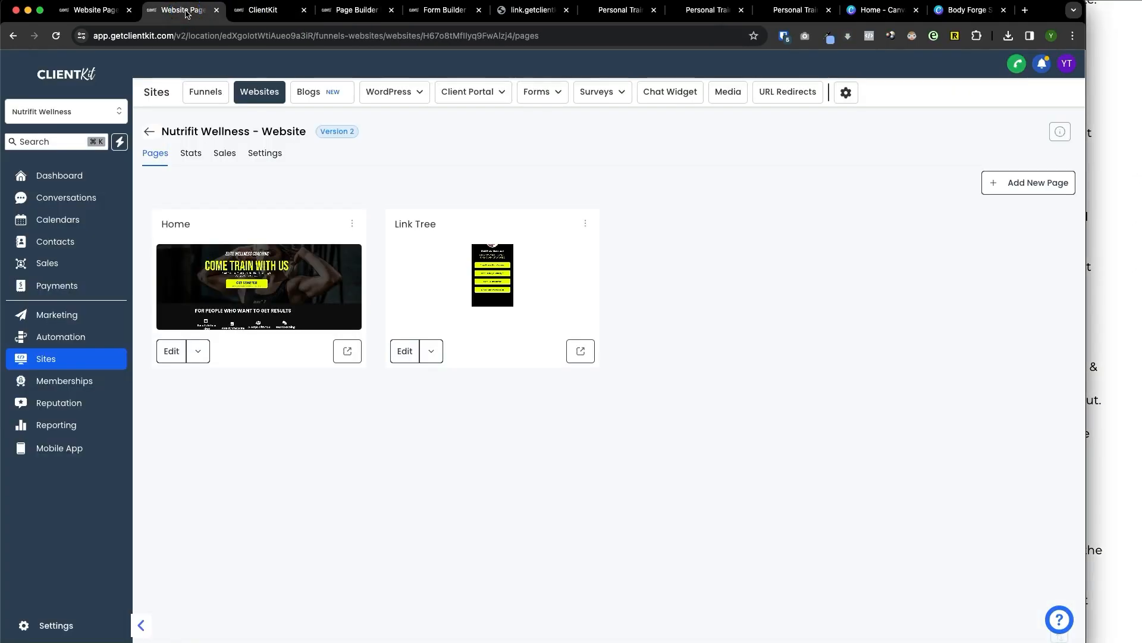
mouse_move(541, 96)
left_click(561, 119)
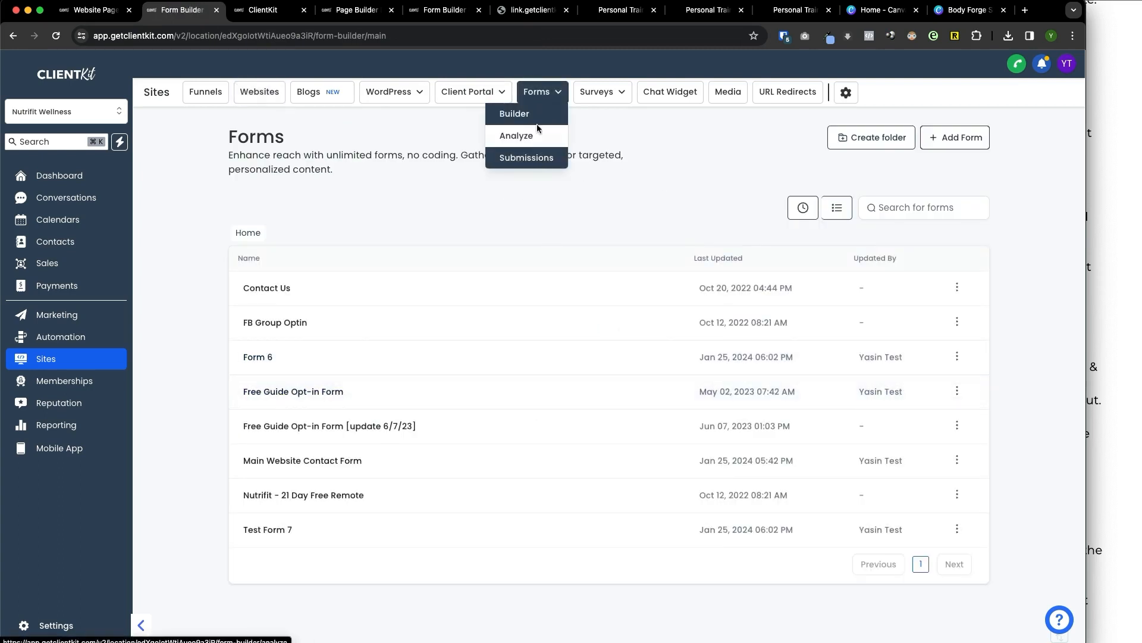
left_click(520, 137)
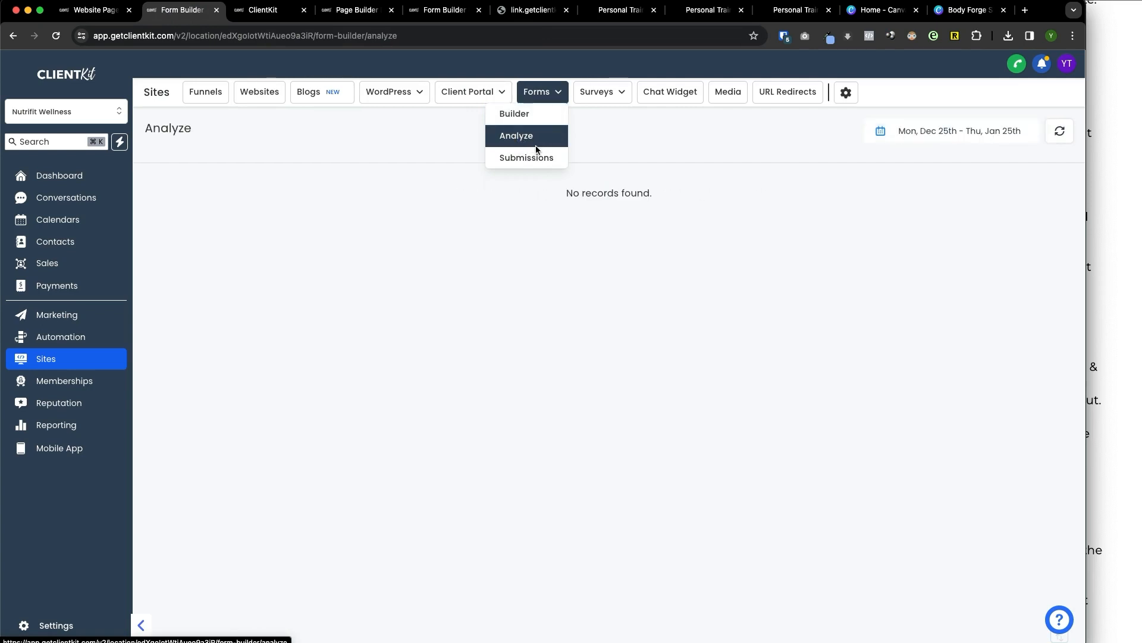
left_click(515, 113)
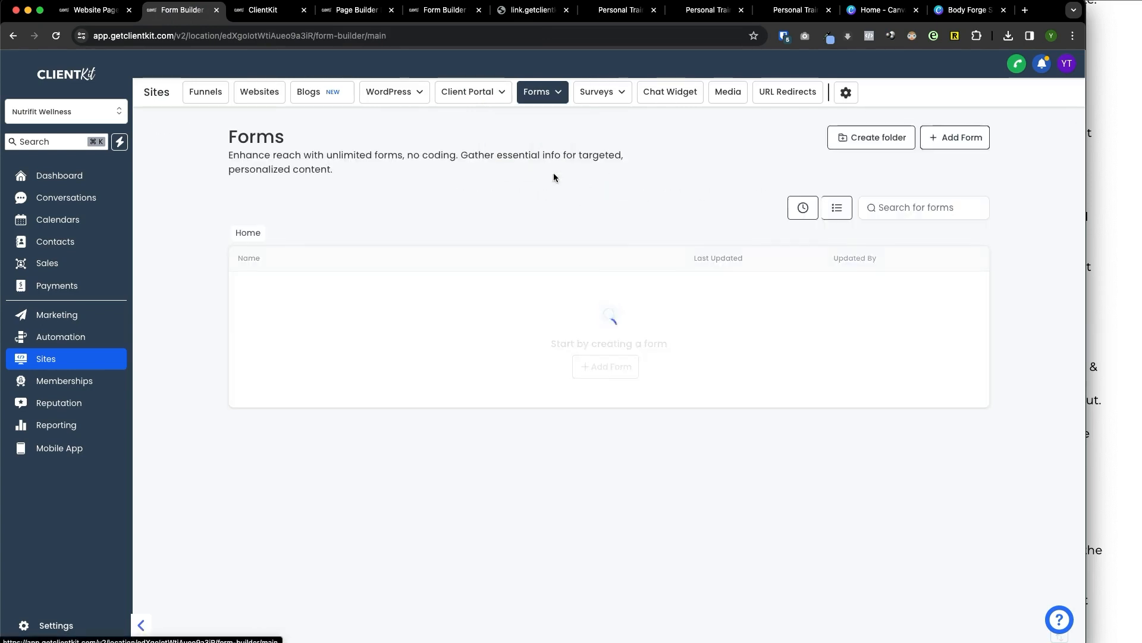
Switch to the guide document and review the button editing, Overall Form Design, Save & Preview and Adding Form to Website instructions.
left_click(1115, 296)
scroll(982, 297, "down", 15)
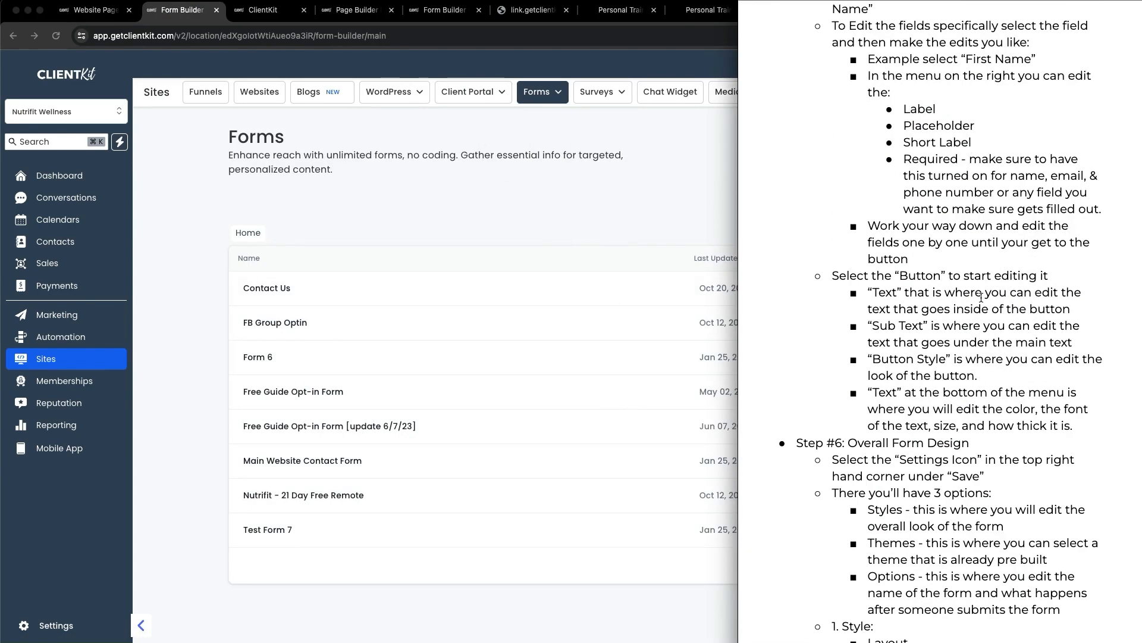
scroll(980, 301, "down", 8)
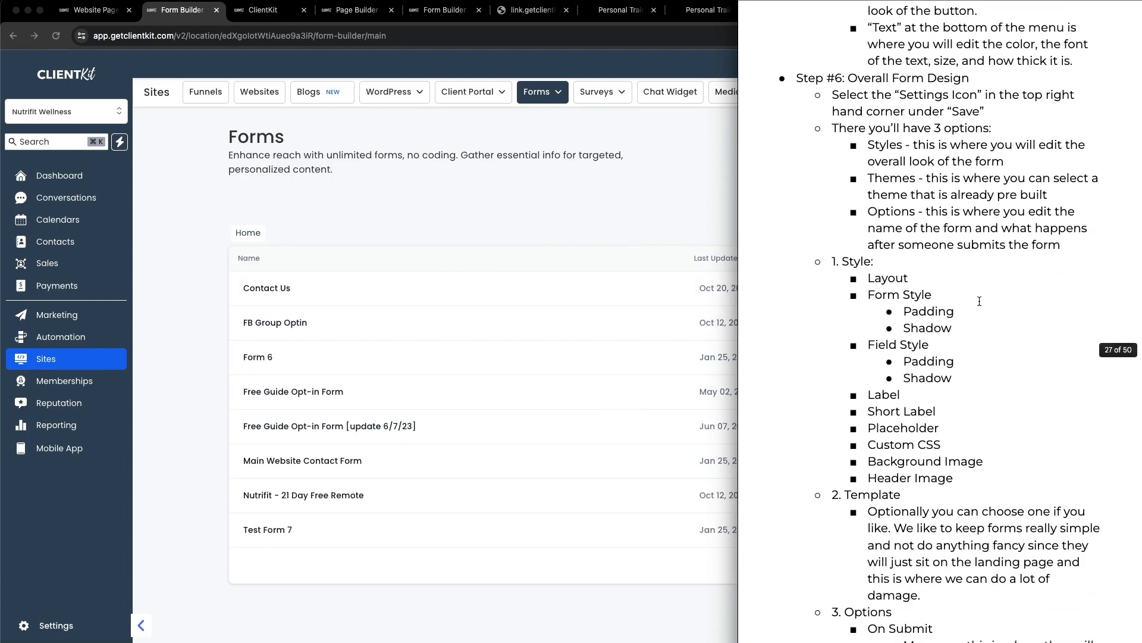
scroll(980, 302, "down", 3)
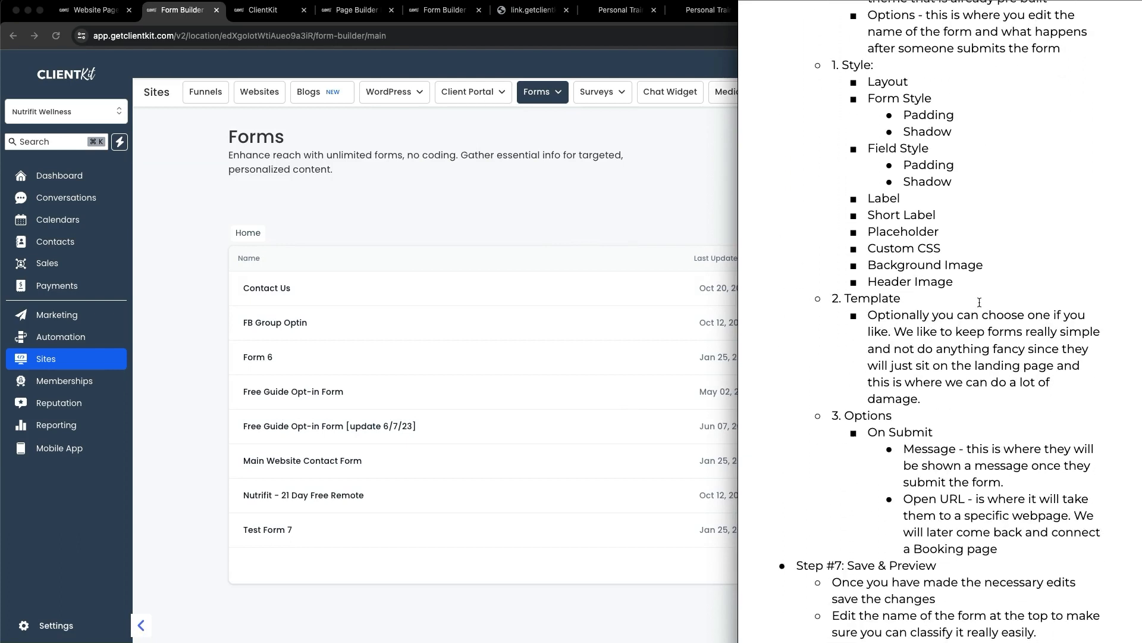
scroll(979, 302, "down", 8)
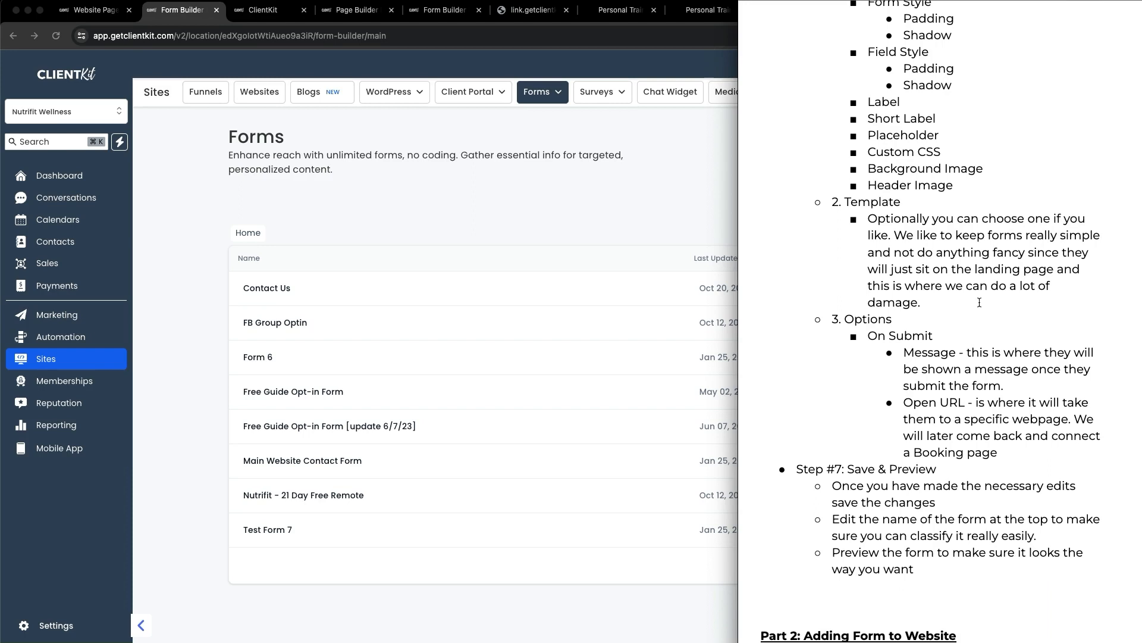
scroll(970, 309, "down", 14)
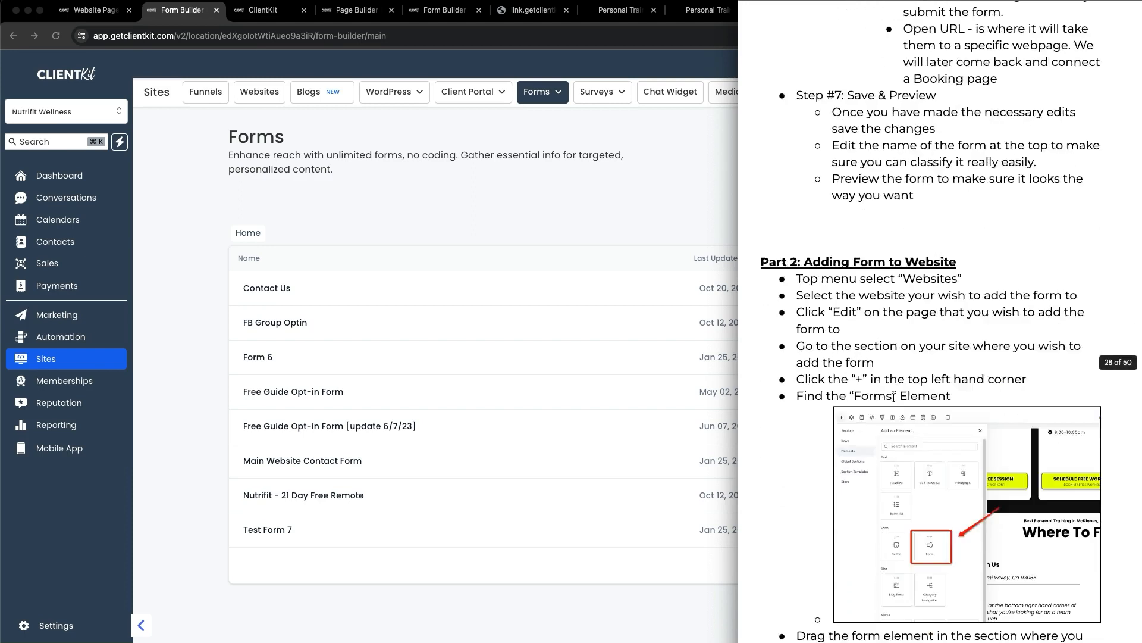
Switch back to ClientKit and open the Home page of Nutrifit Wellness - Website for editing in the page builder.
left_click(223, 28)
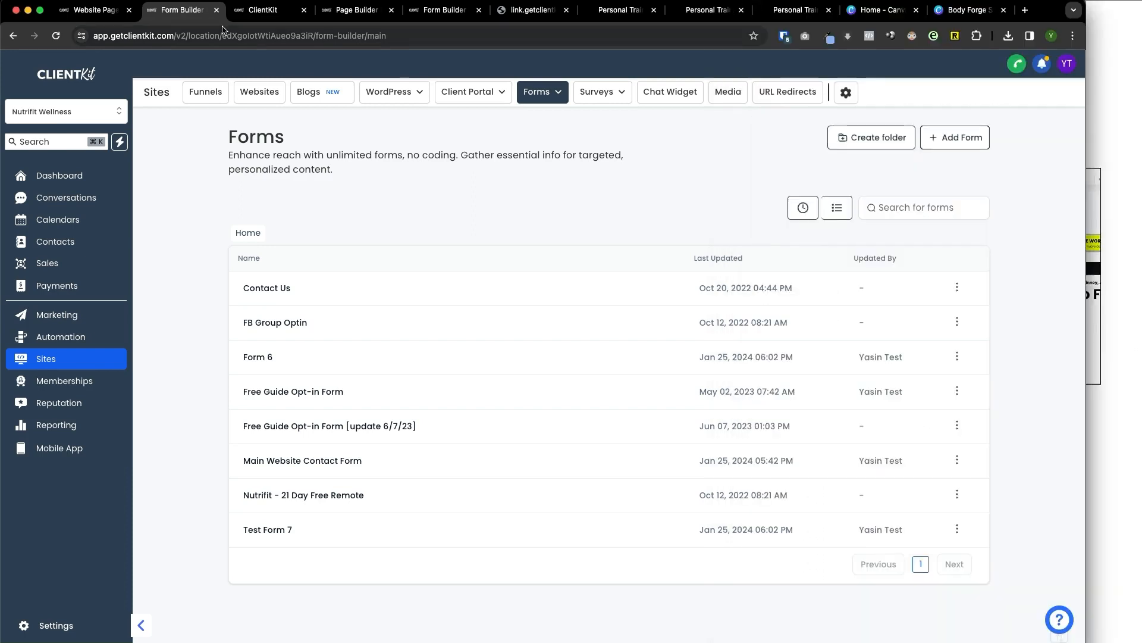
left_click(259, 91)
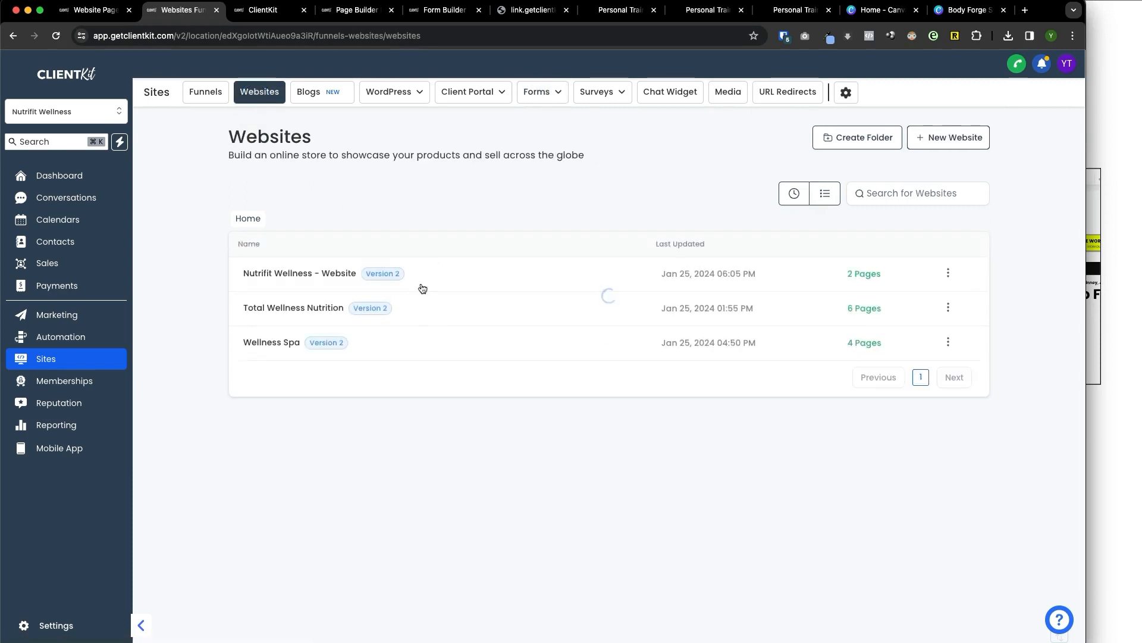
left_click(291, 275)
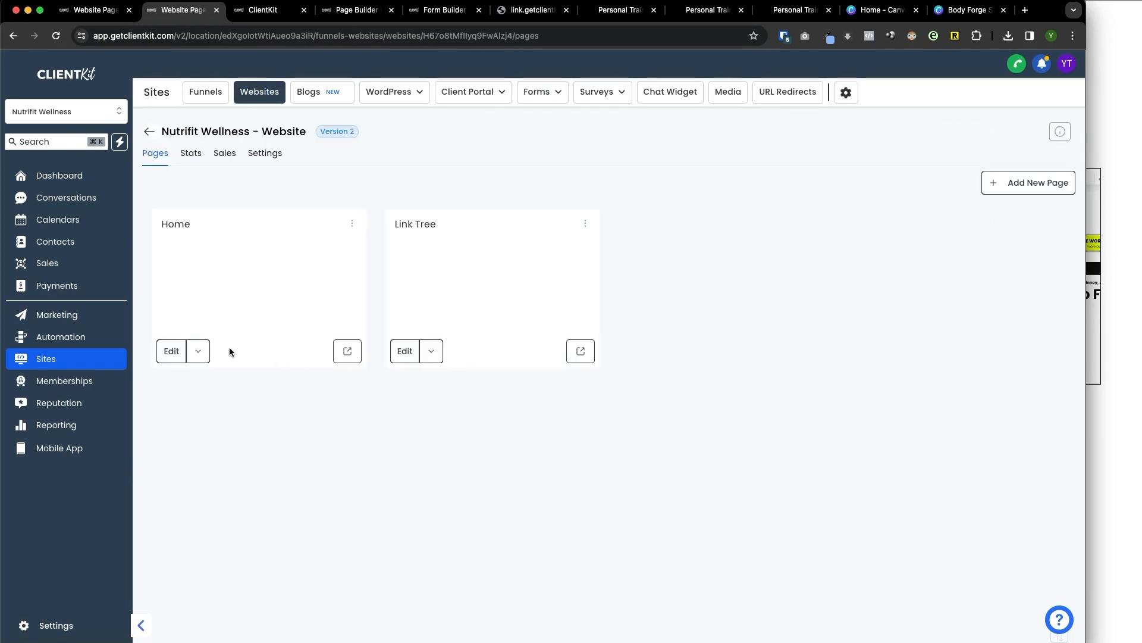
left_click(209, 349)
left_click(217, 391)
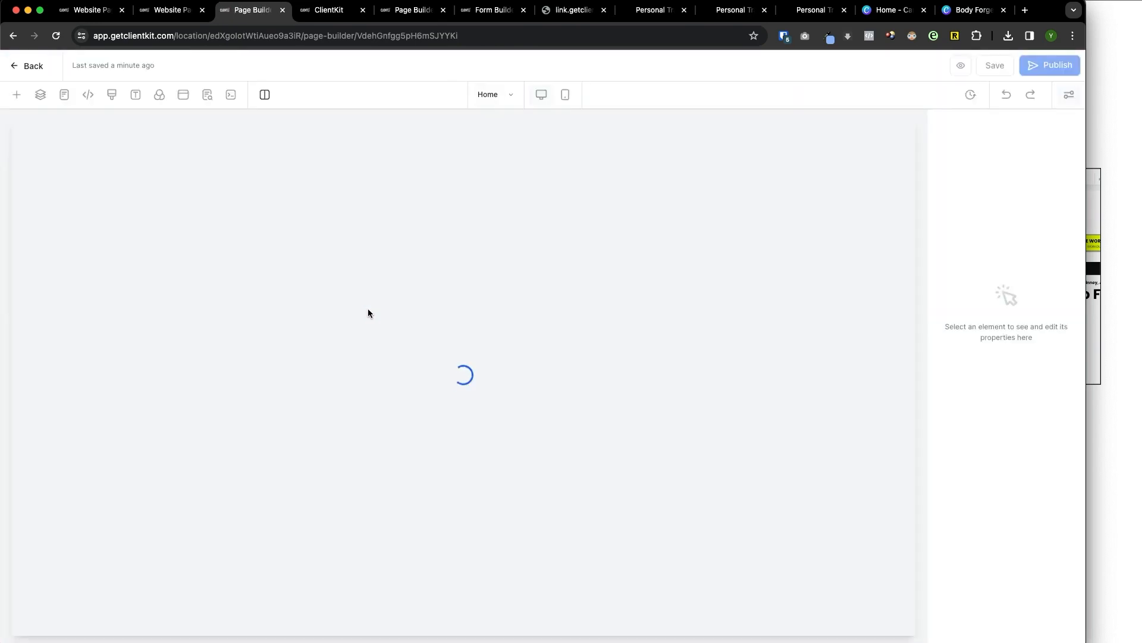
Add a Form element directly below the GET STARTED button in the Home page's hero section.
scroll(528, 399, "down", 3)
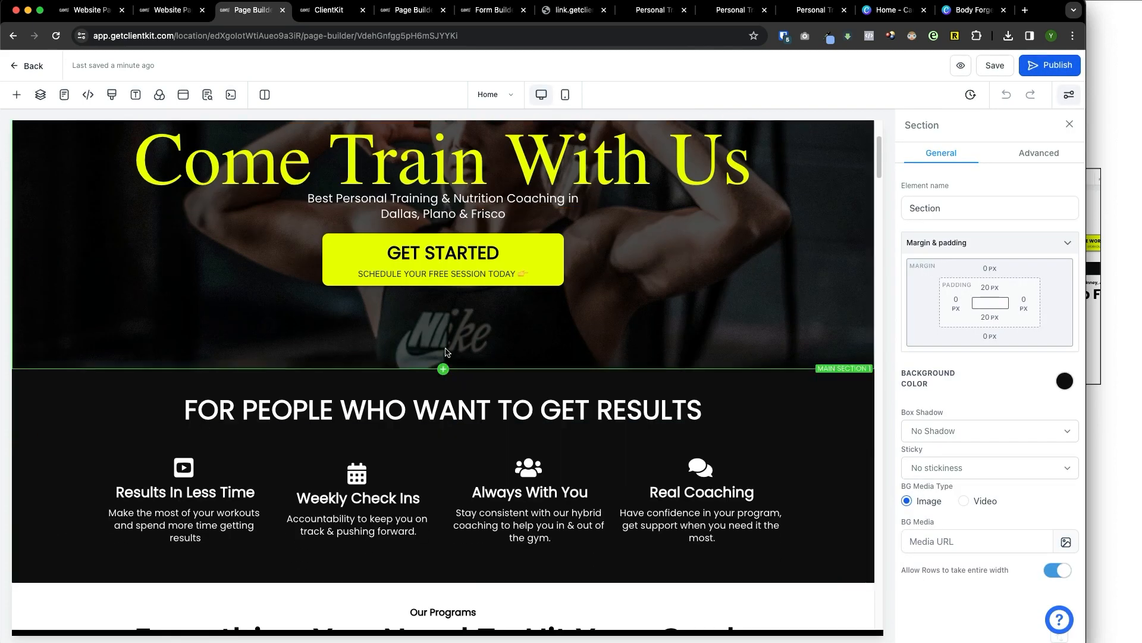
left_click(443, 287)
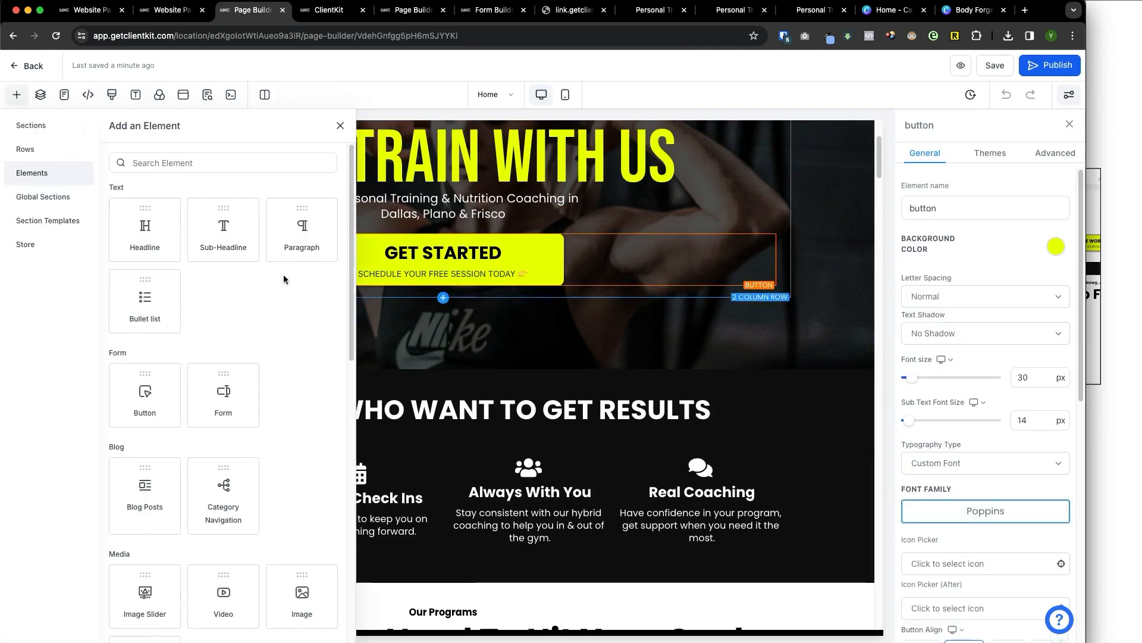
left_click(170, 170)
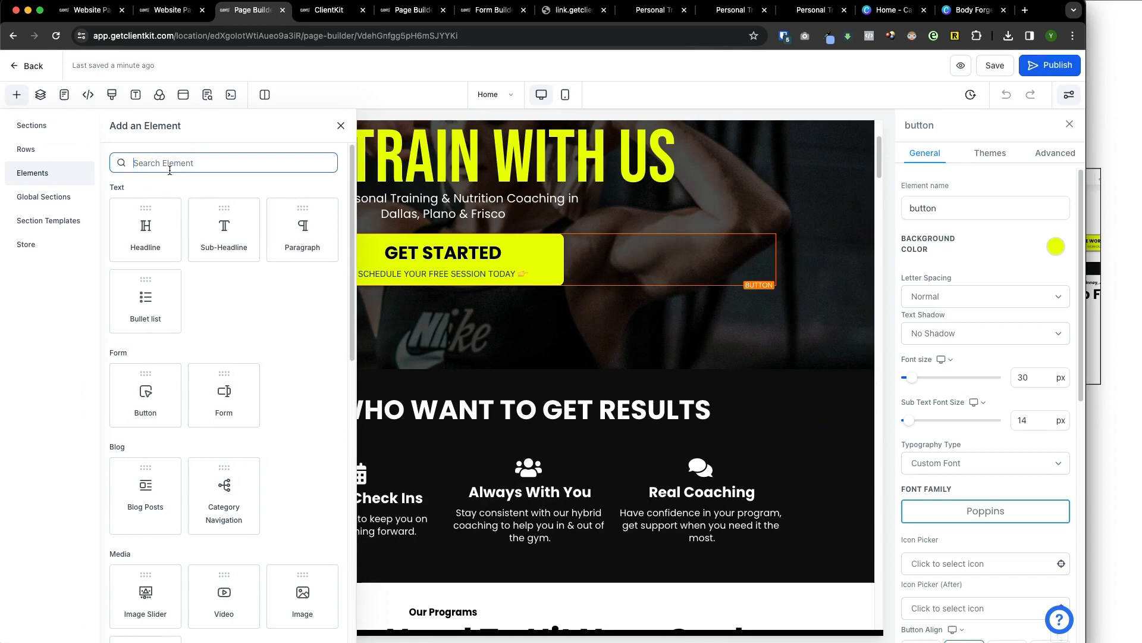
type("form")
left_click(145, 239)
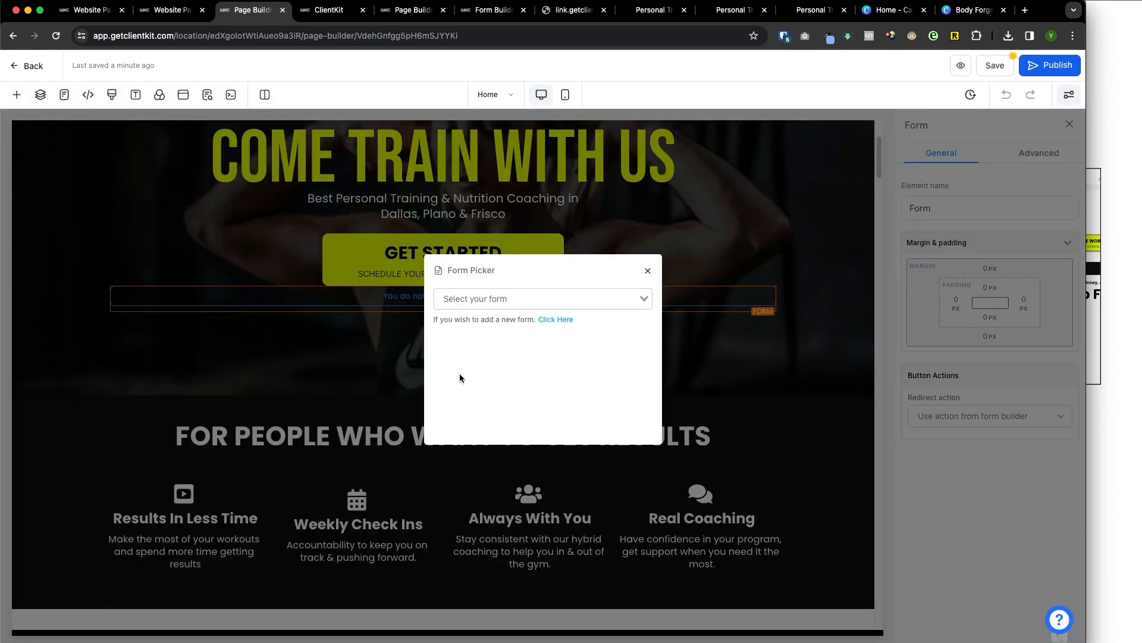
Assign Main Website Contact Form to the new form element and check its appearance in the hero section.
left_click(561, 298)
scroll(558, 379, "down", 1)
left_click(556, 382)
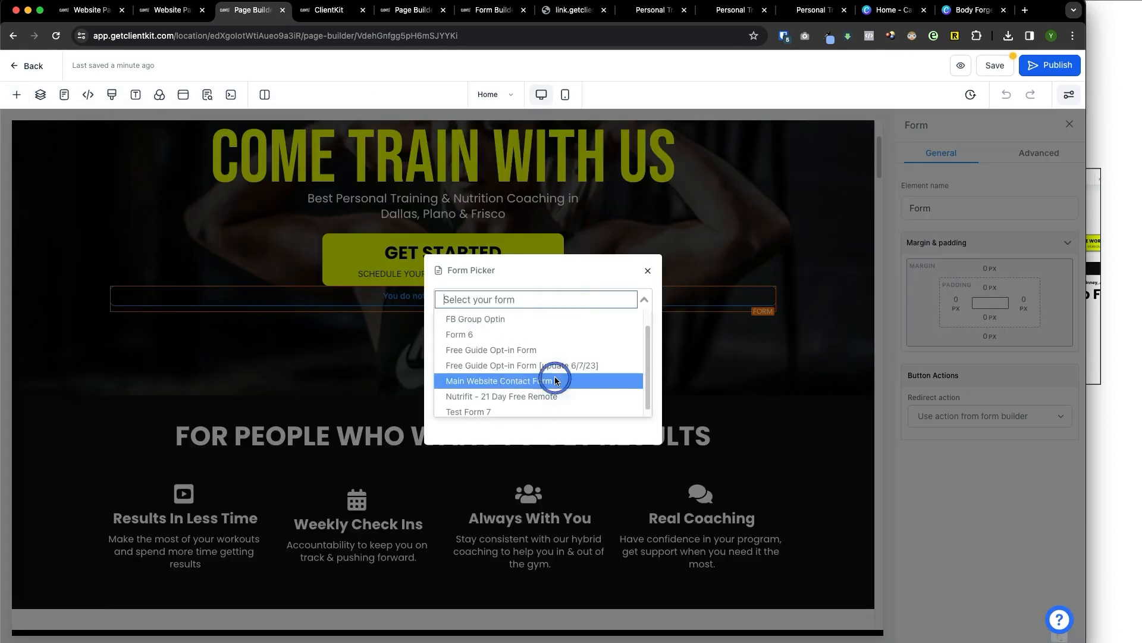
scroll(335, 414, "down", 3)
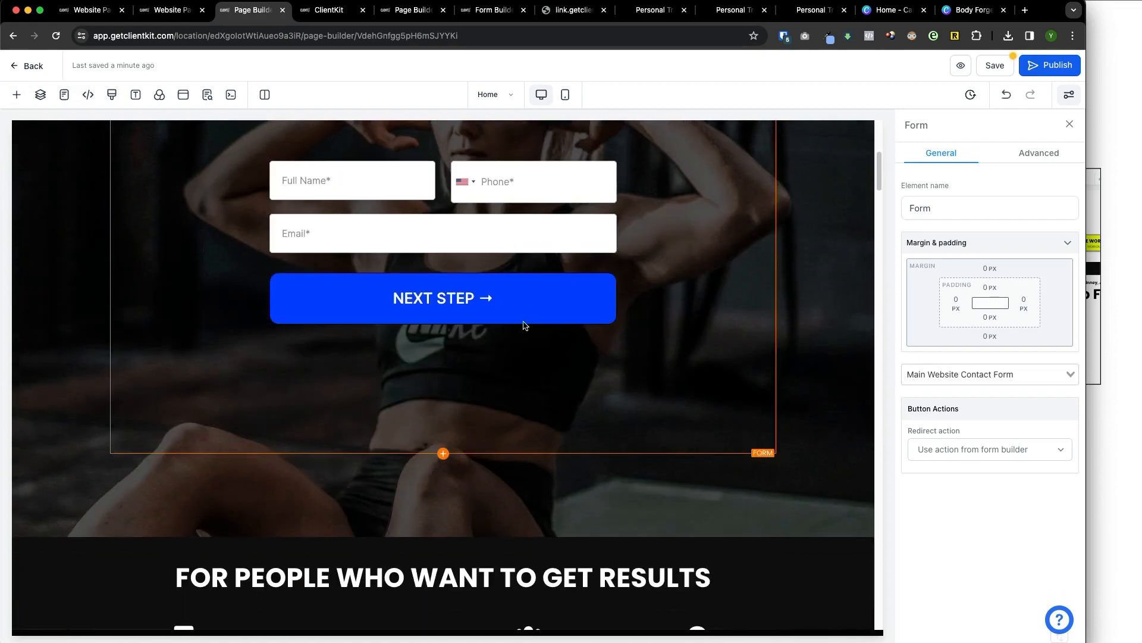
scroll(558, 375, "up", 3)
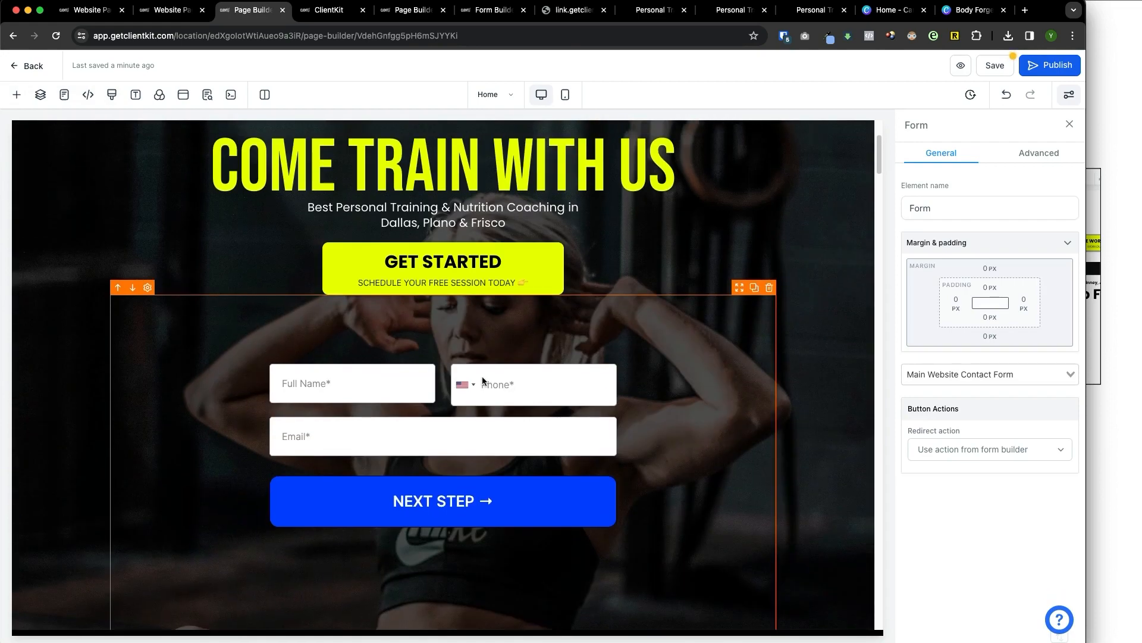
Switch to the guide document and review the remaining Part 2 instructions on placing and picking the form, through the end of the section.
left_click(1123, 401)
scroll(910, 437, "down", 3)
scroll(909, 437, "down", 1)
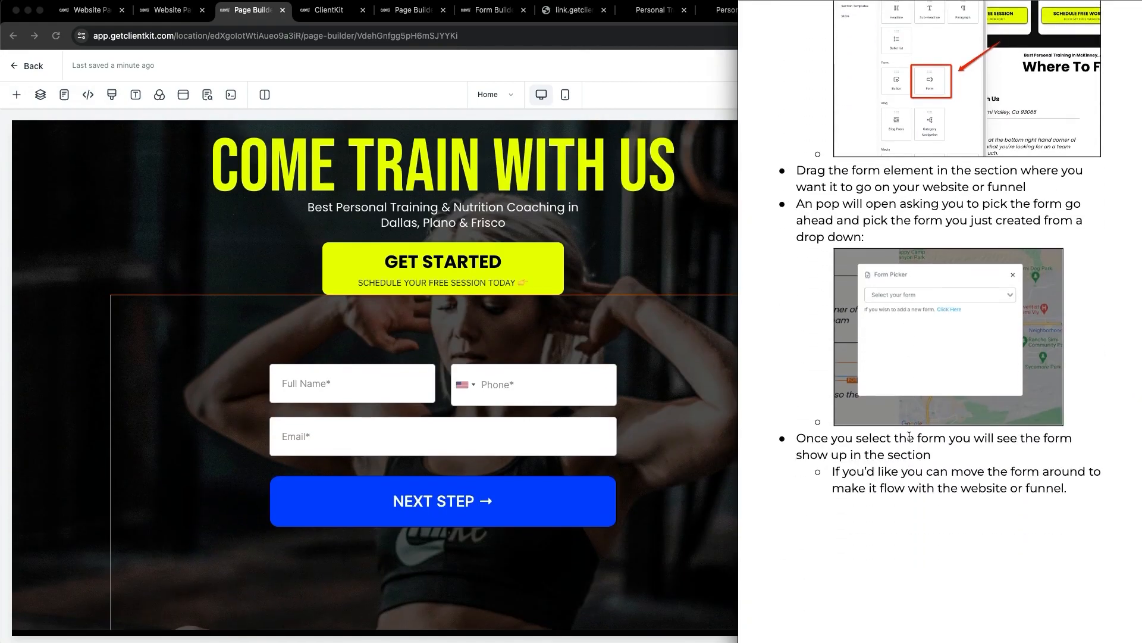
scroll(910, 437, "down", 10)
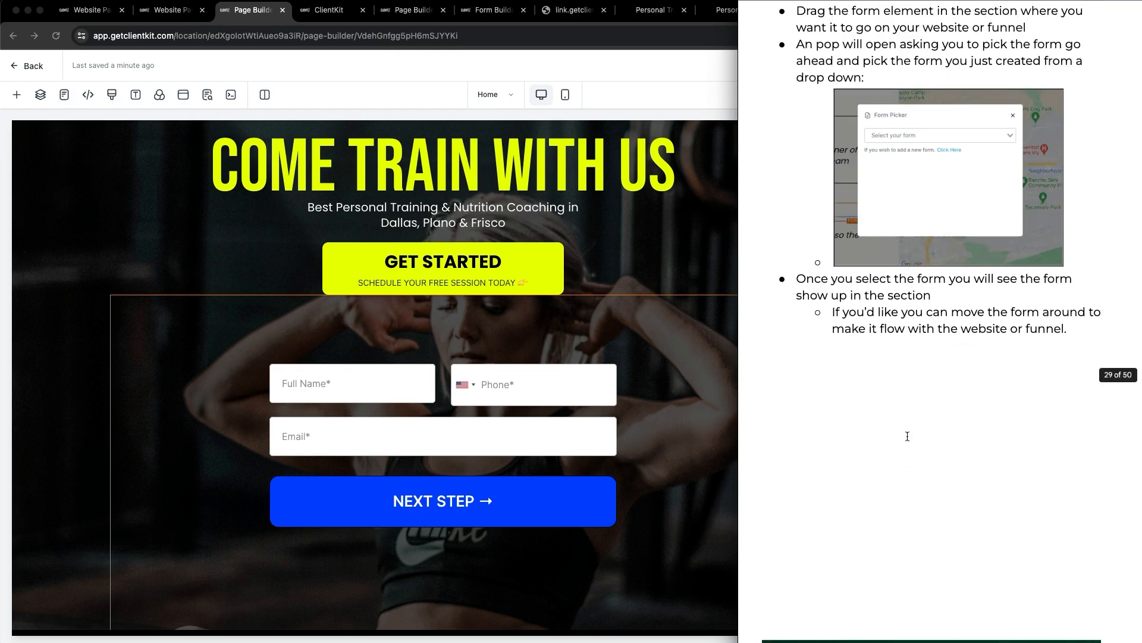
scroll(906, 438, "down", 1)
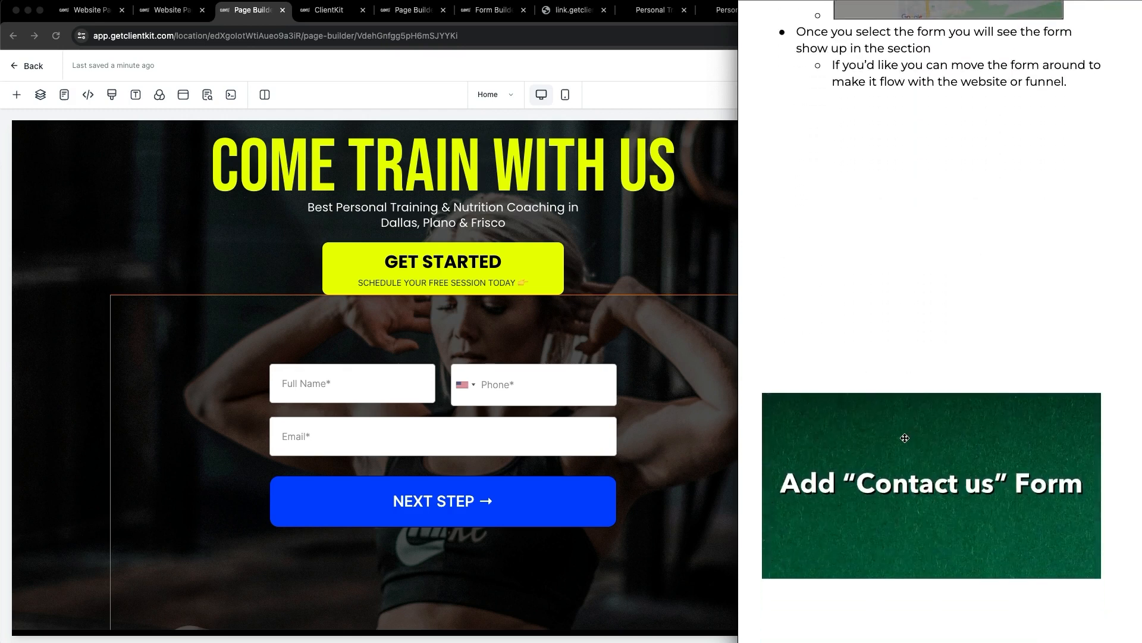